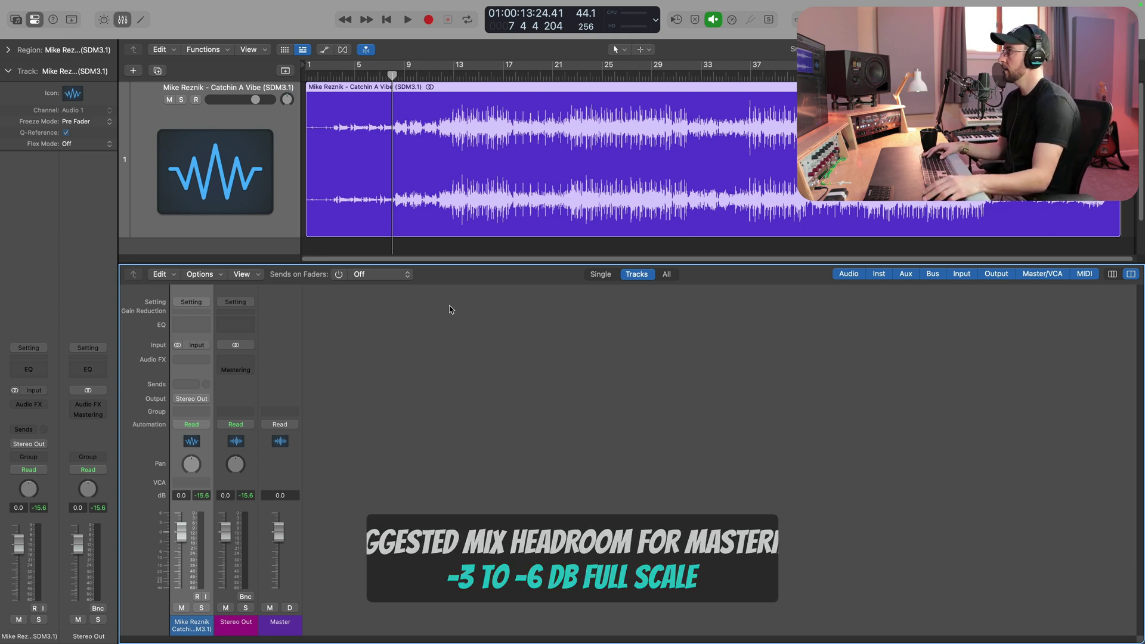
- Play the mix to check its peak level, and insert a Compressor on the Stereo Out channel
key("space")
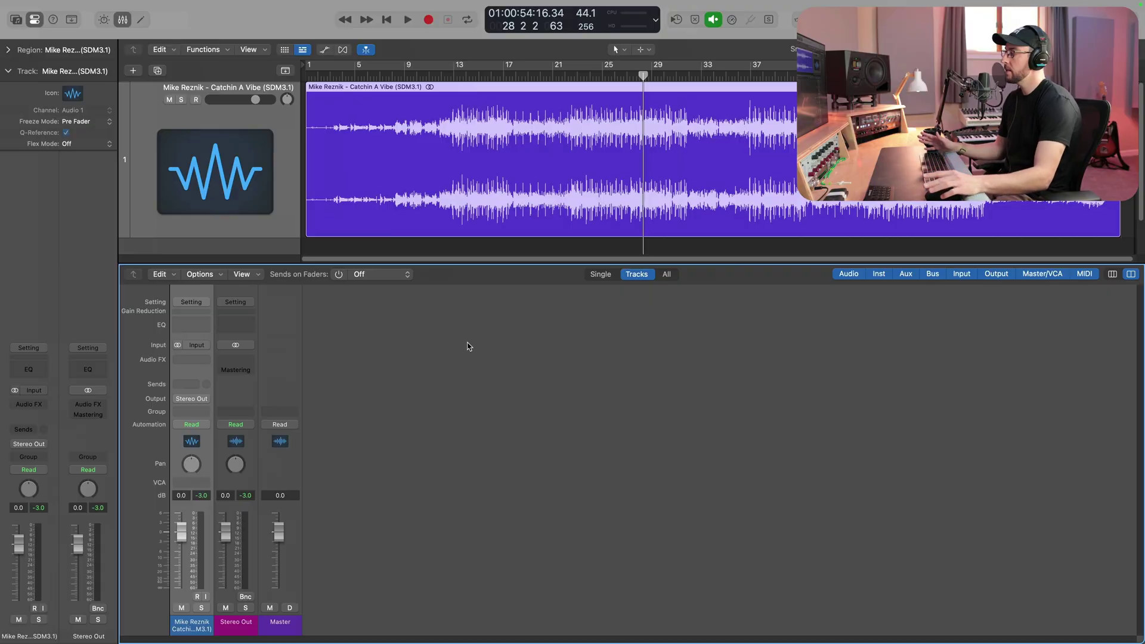
left_click(246, 363)
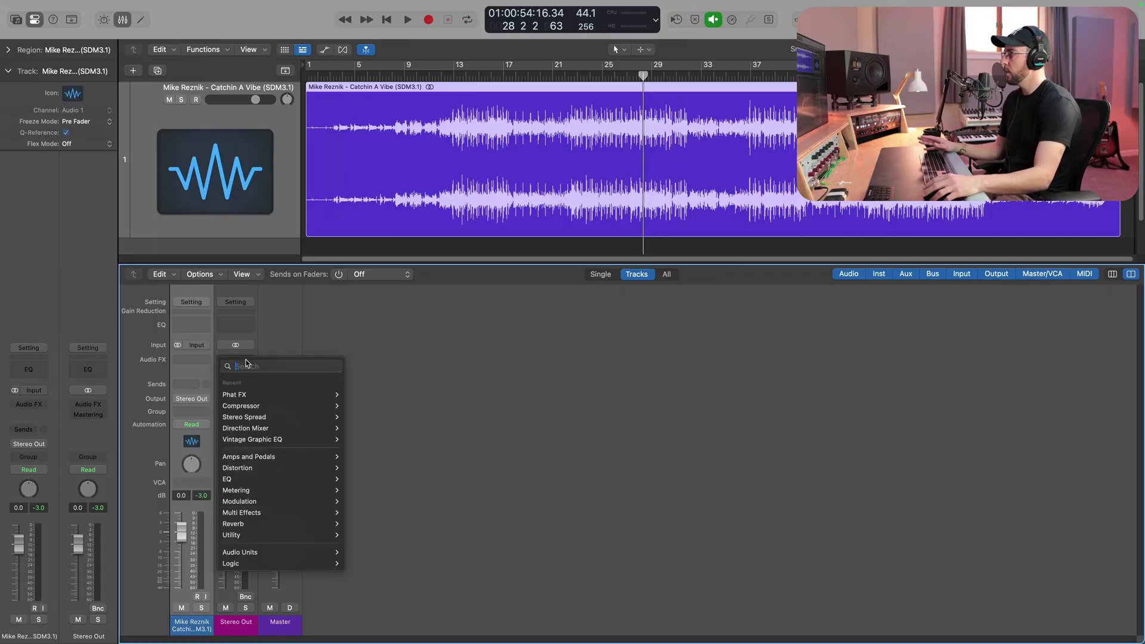
mouse_move(310, 405)
left_click(358, 405)
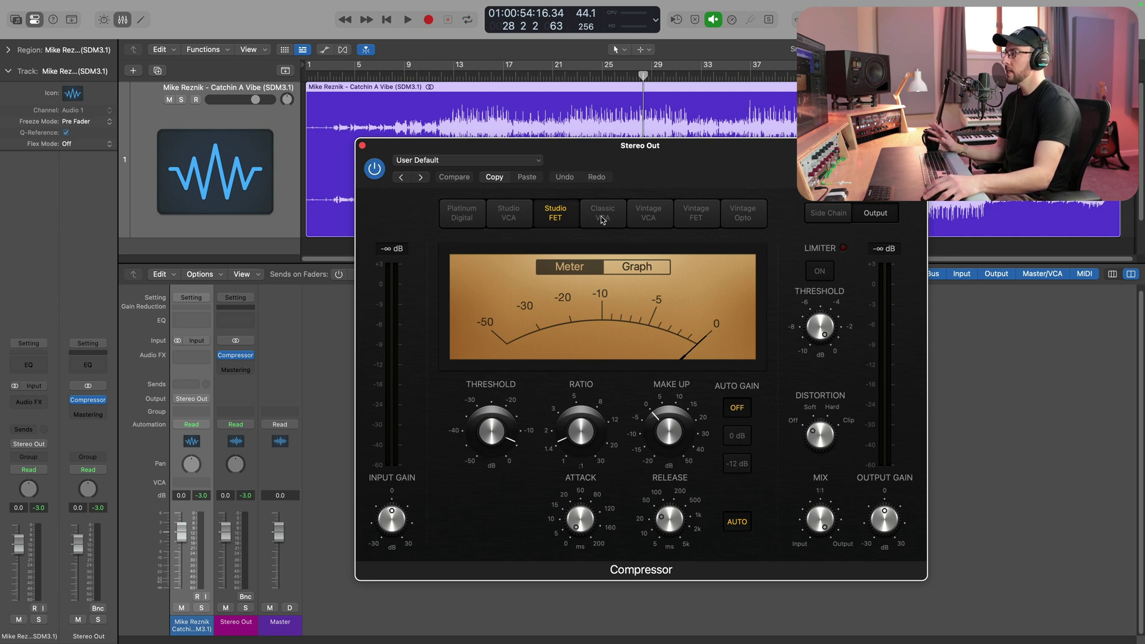
- Compare the Vintage VCA and Vintage Opto circuit types in the Compressor and choose Vintage Opto
left_click(738, 221)
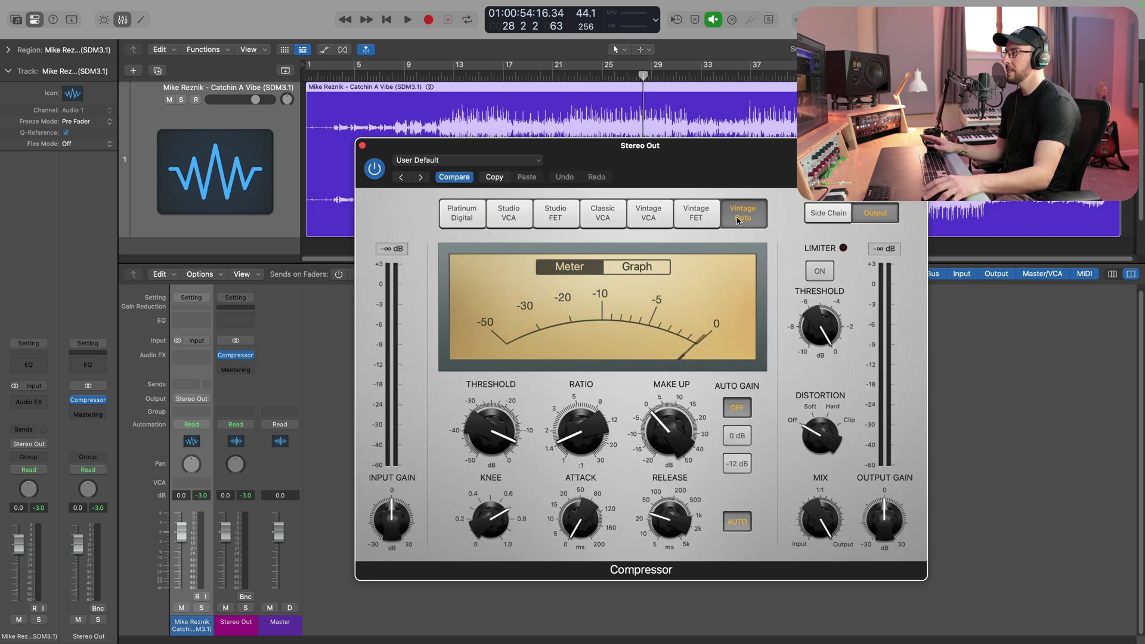
left_click(622, 215)
left_click(648, 215)
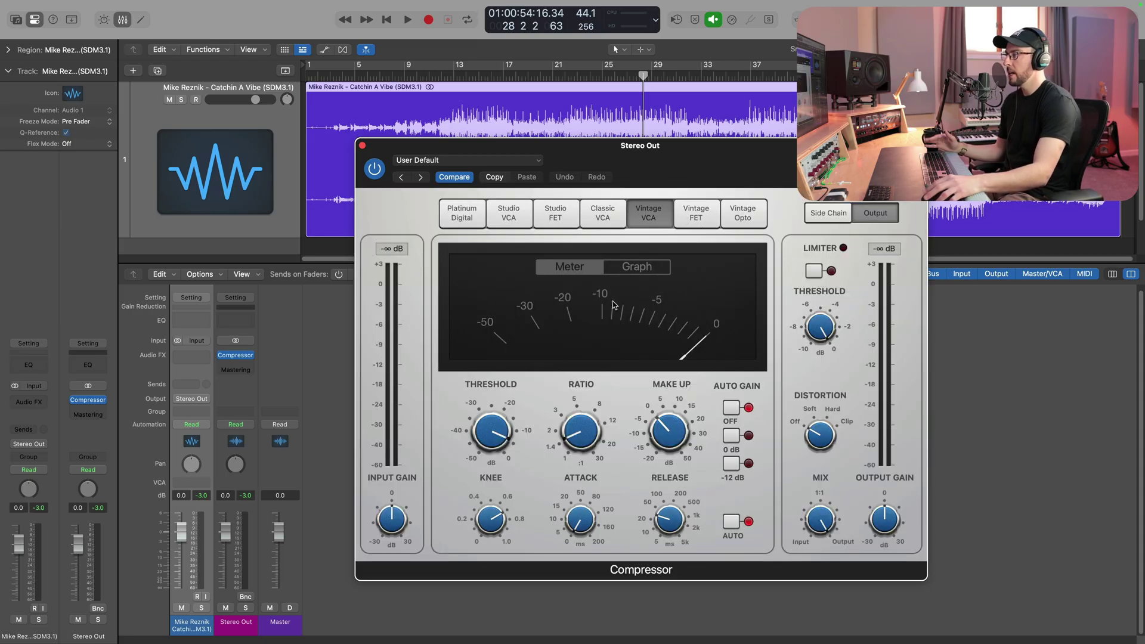
left_click(748, 219)
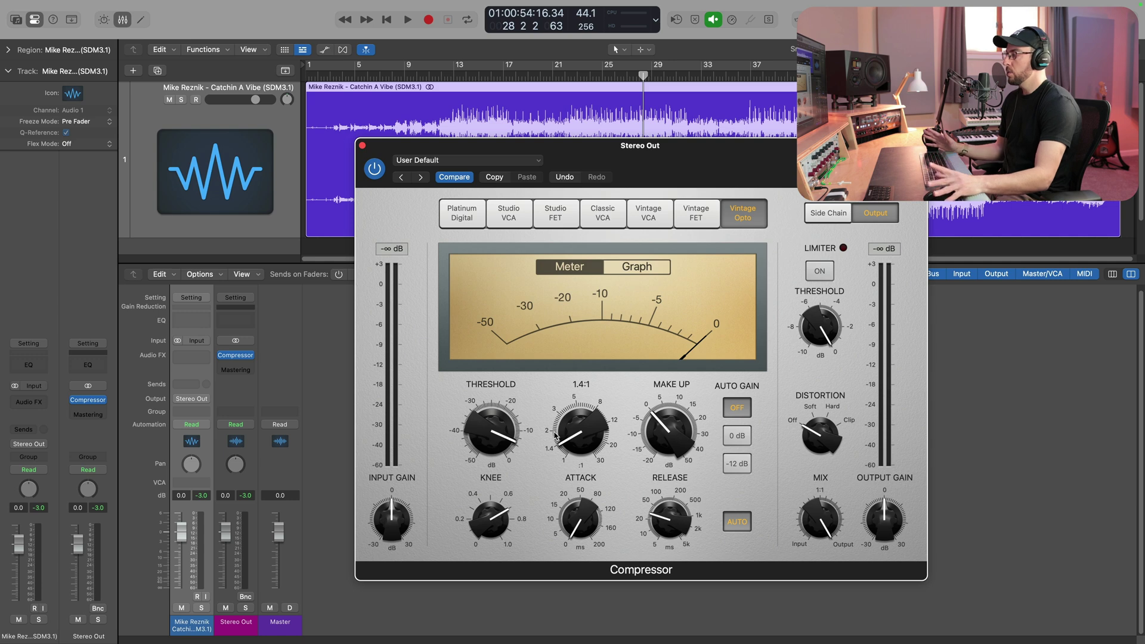
- Configure the Compressor with a 4.5 ms attack, 0 dB auto gain and a 0 dB threshold
left_click_drag(580, 524, 580, 520)
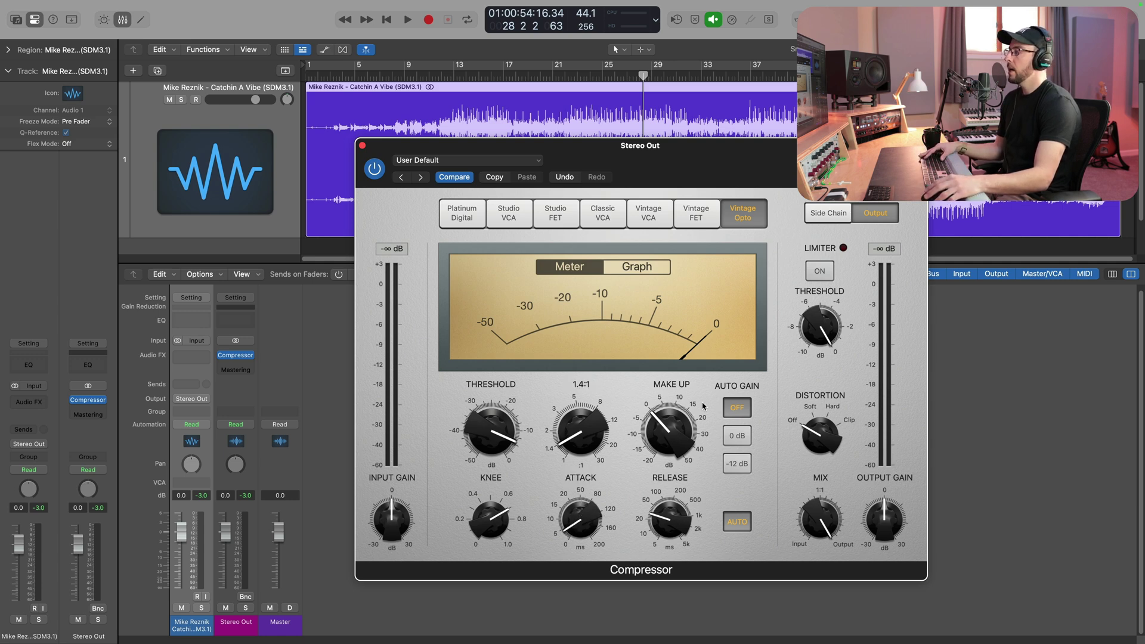
left_click(740, 436)
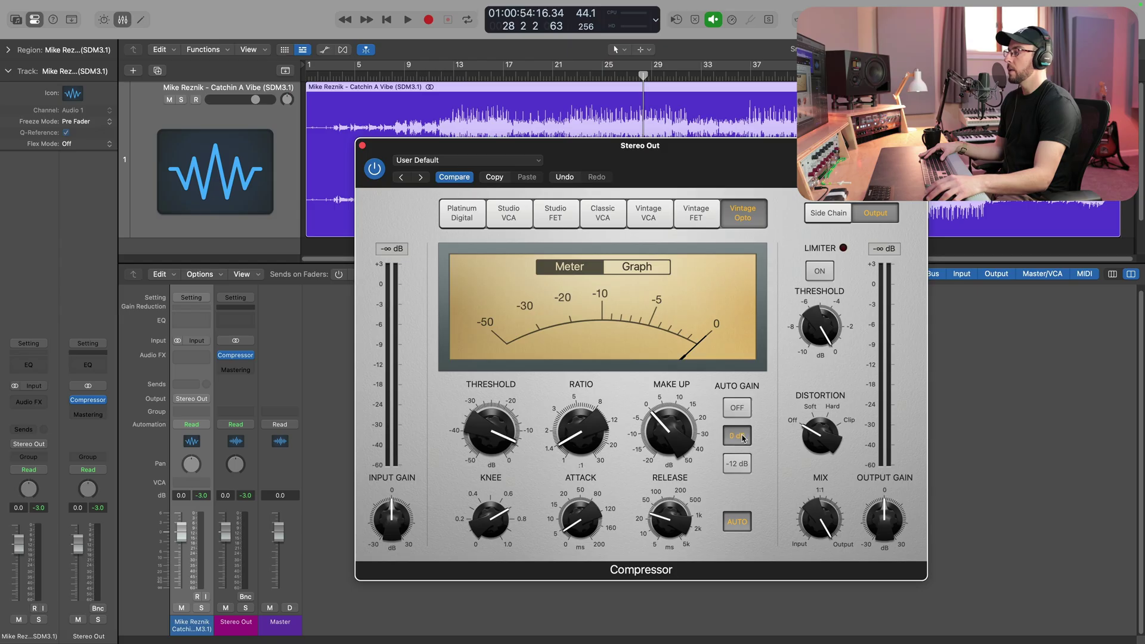
left_click_drag(523, 436, 506, 371)
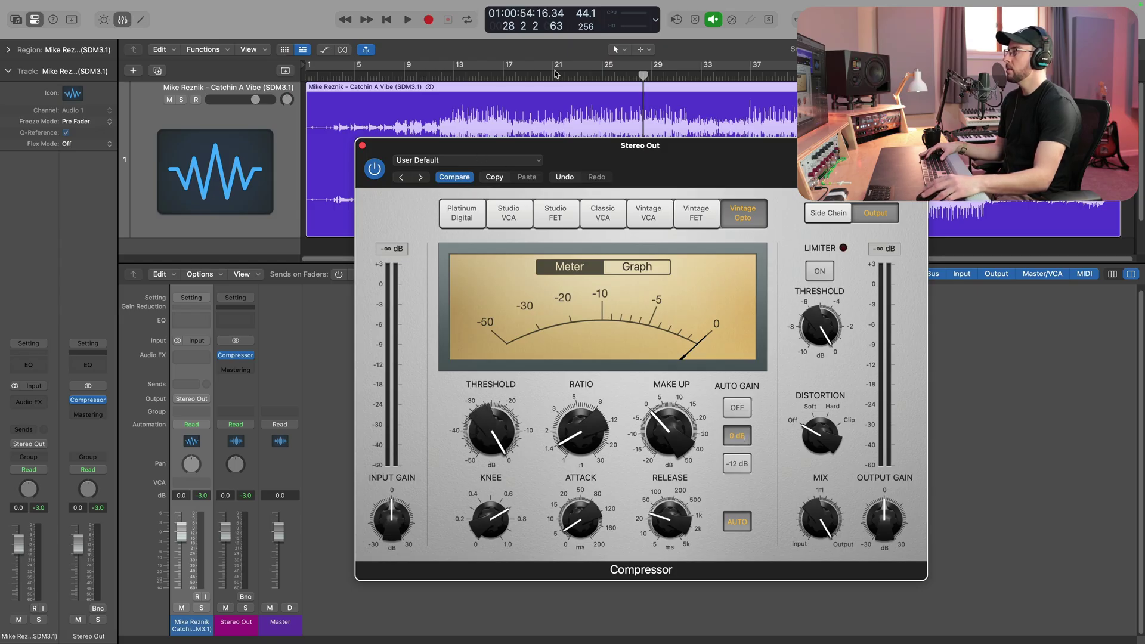
- Play the song from about bar 36 and set the Compressor's threshold to about -25 dB and its release to about 100 ms
left_click_drag(561, 76, 744, 76)
key("space")
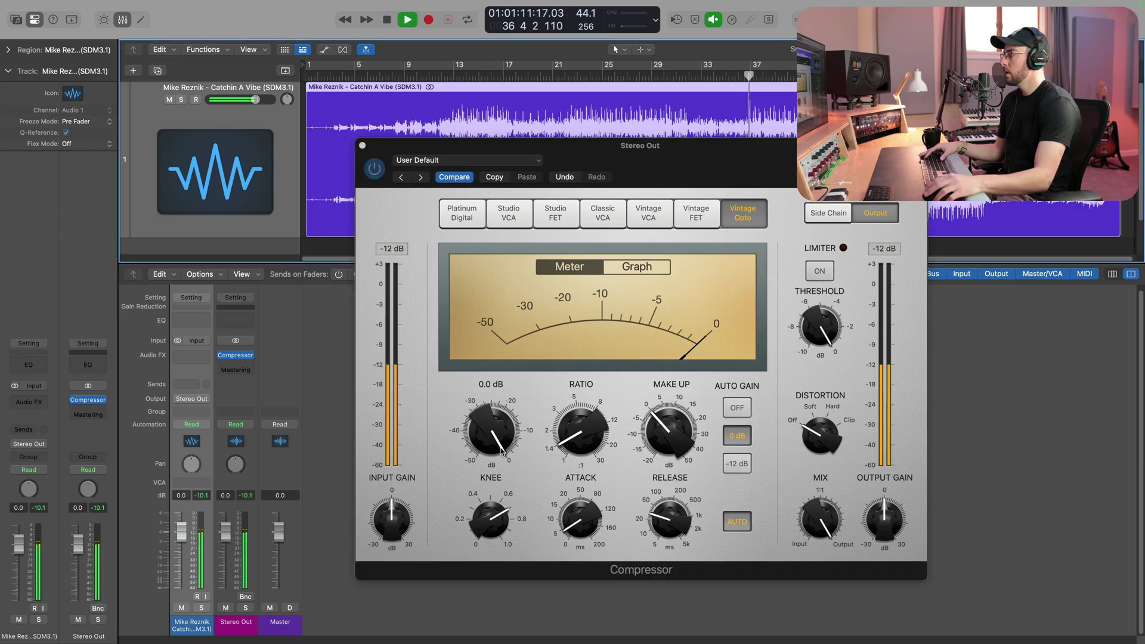
left_click_drag(495, 440, 494, 516)
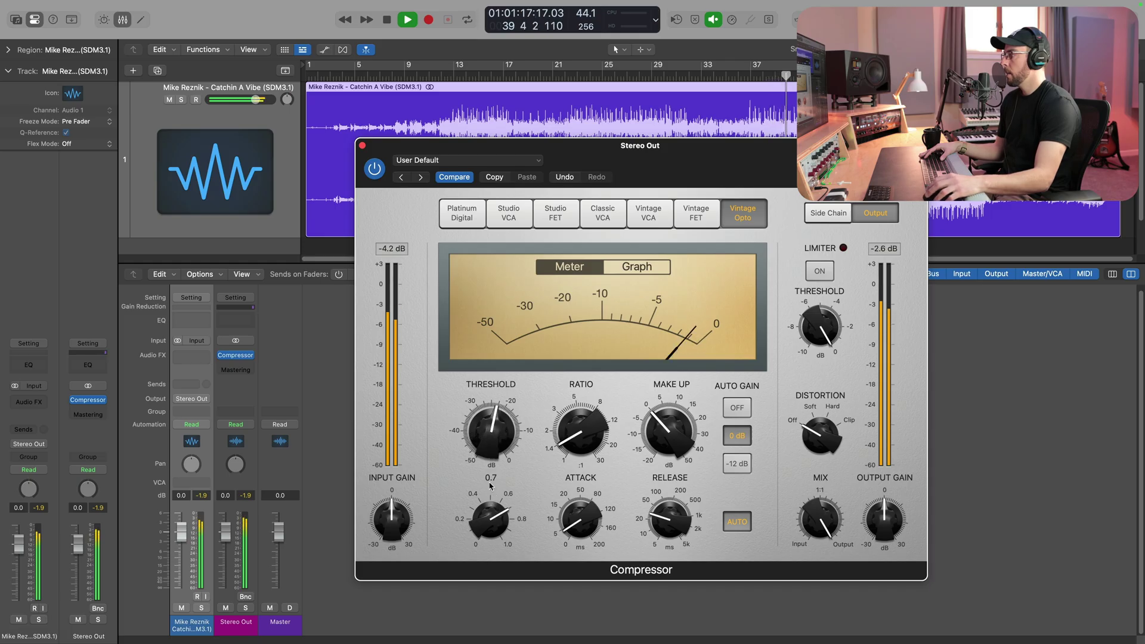
left_click_drag(494, 428, 492, 432)
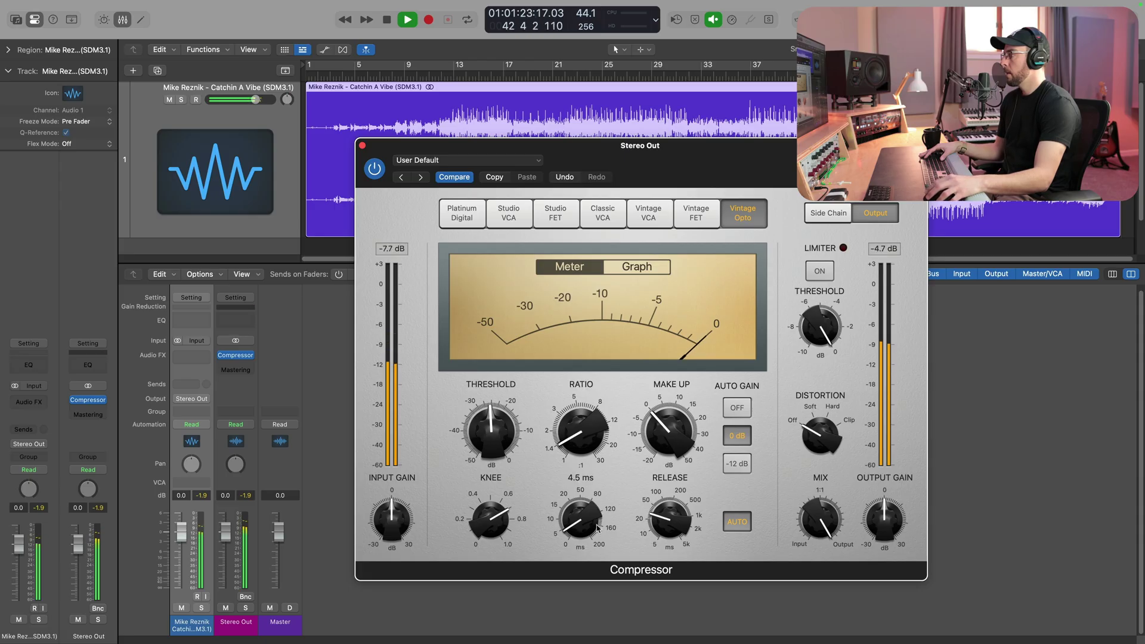
mouse_move(672, 522)
left_mouse_down()
mouse_move(674, 511)
mouse_move(654, 515)
left_mouse_up()
key("space")
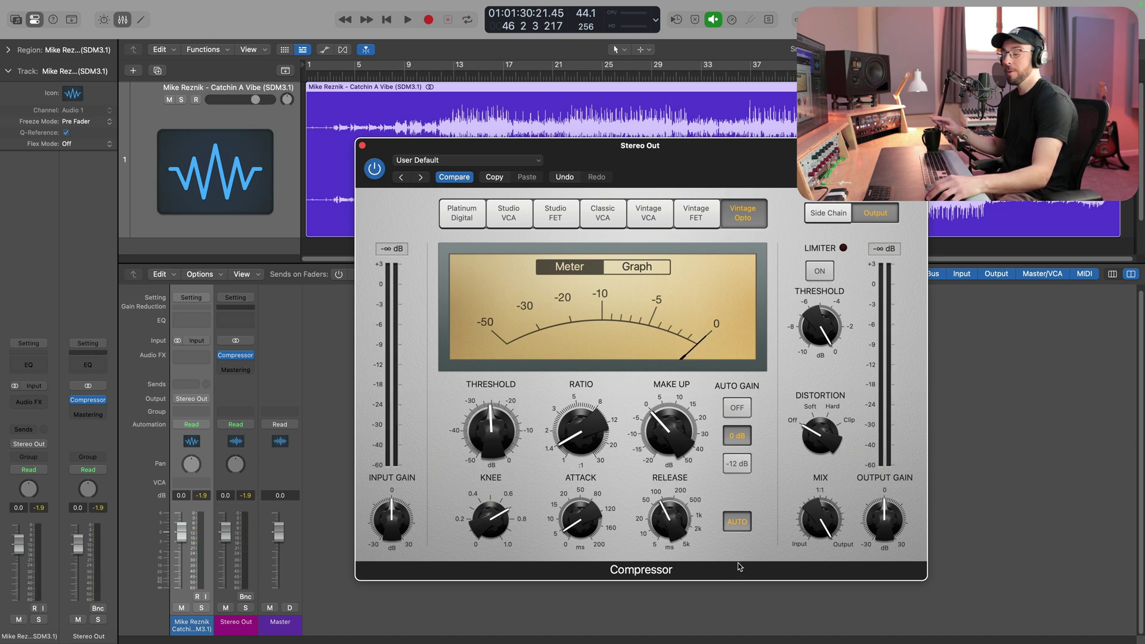
- Play the same passage again and toggle the Compressor's bypass to compare the sound with and without it
mouse_move(674, 527)
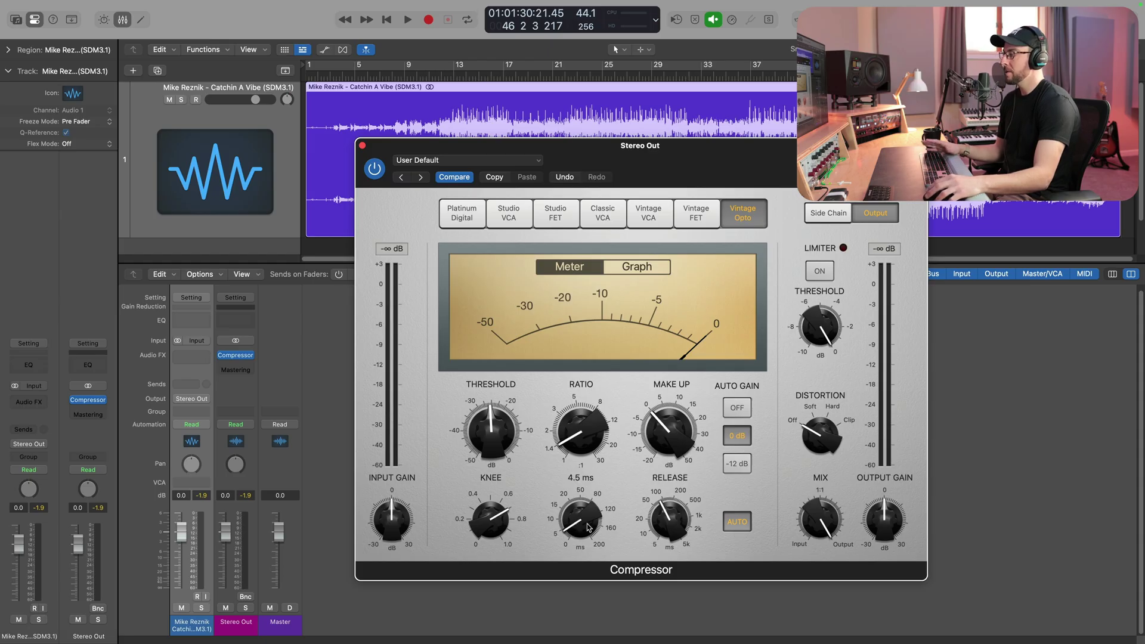
left_click(379, 171)
key("space")
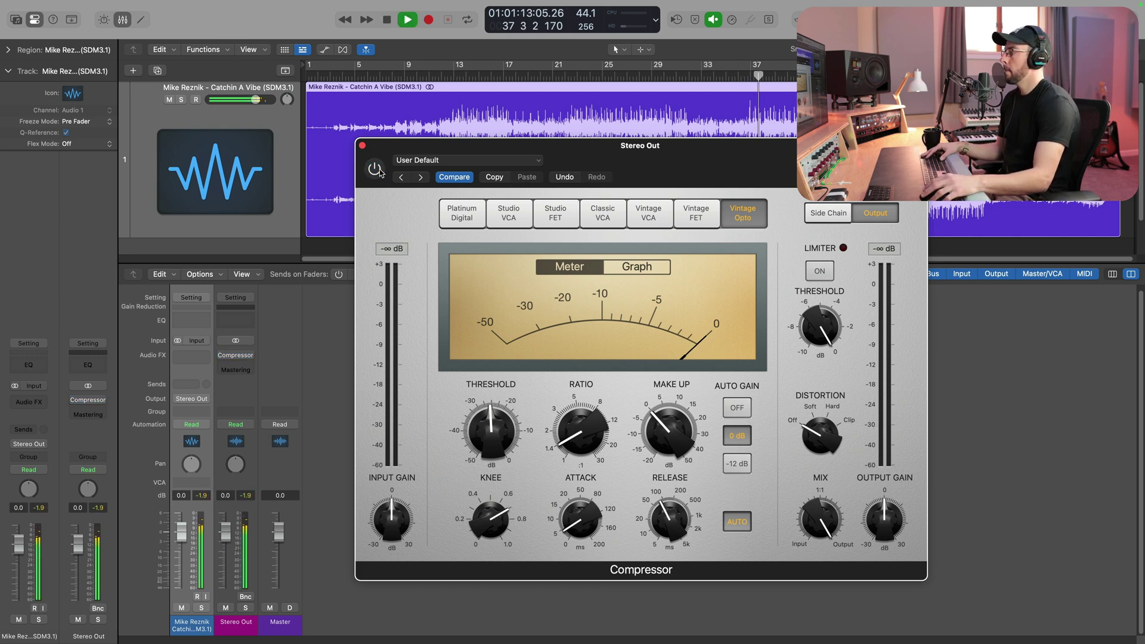
left_click(379, 171)
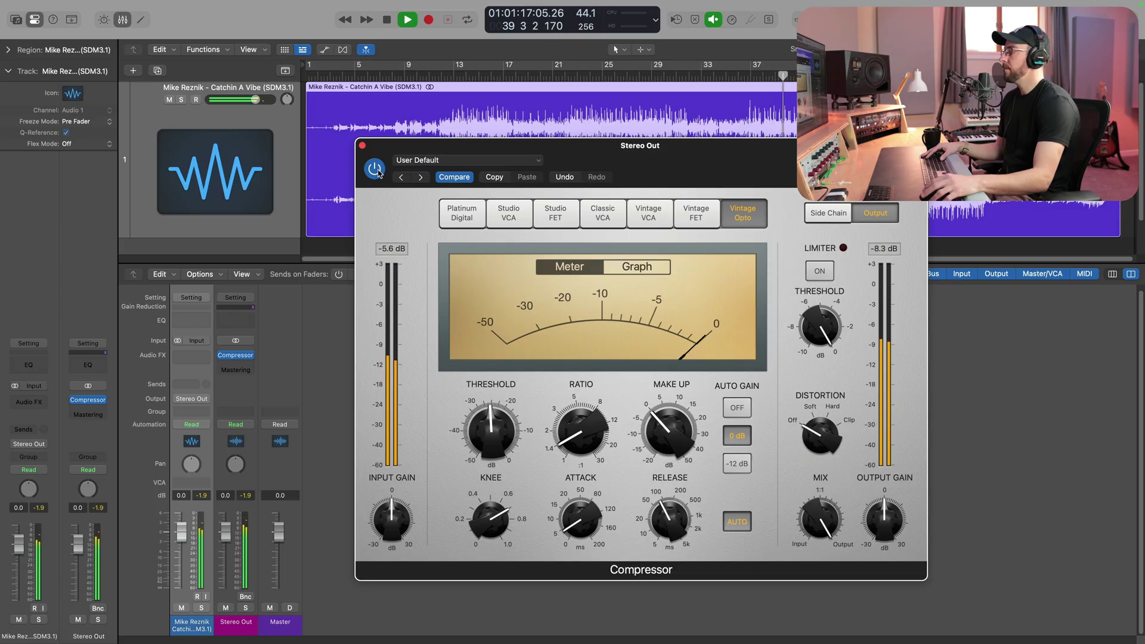
left_click(379, 171)
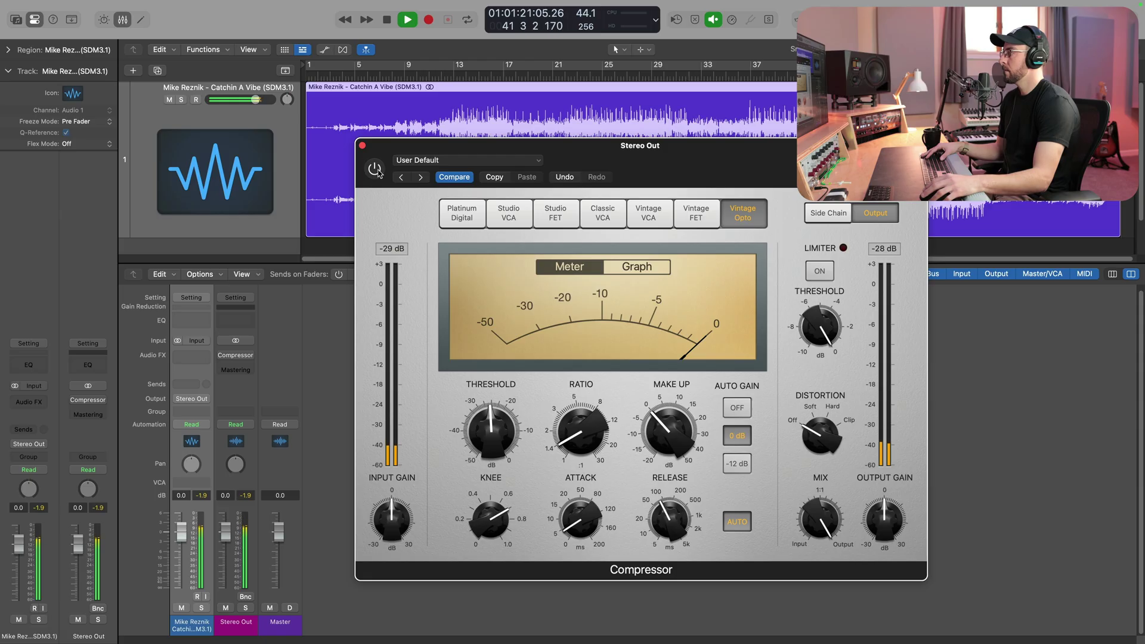
left_click(378, 172)
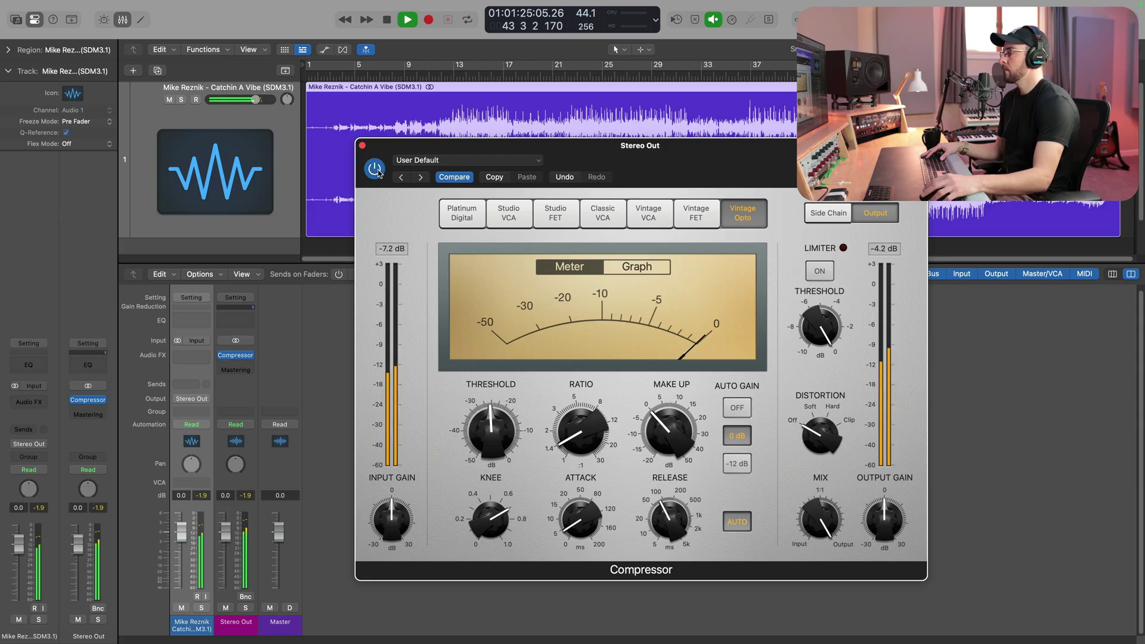
key("space")
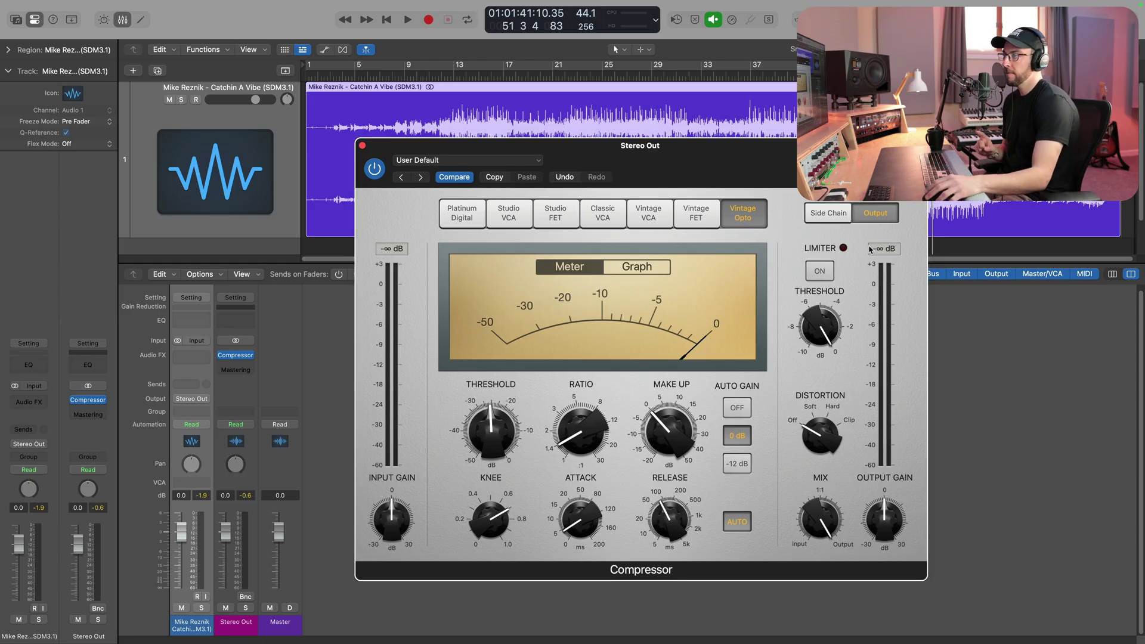
- Switch the side chain filter to Listen and raise its high-pass frequency to about 147 Hz during playback
left_click(838, 214)
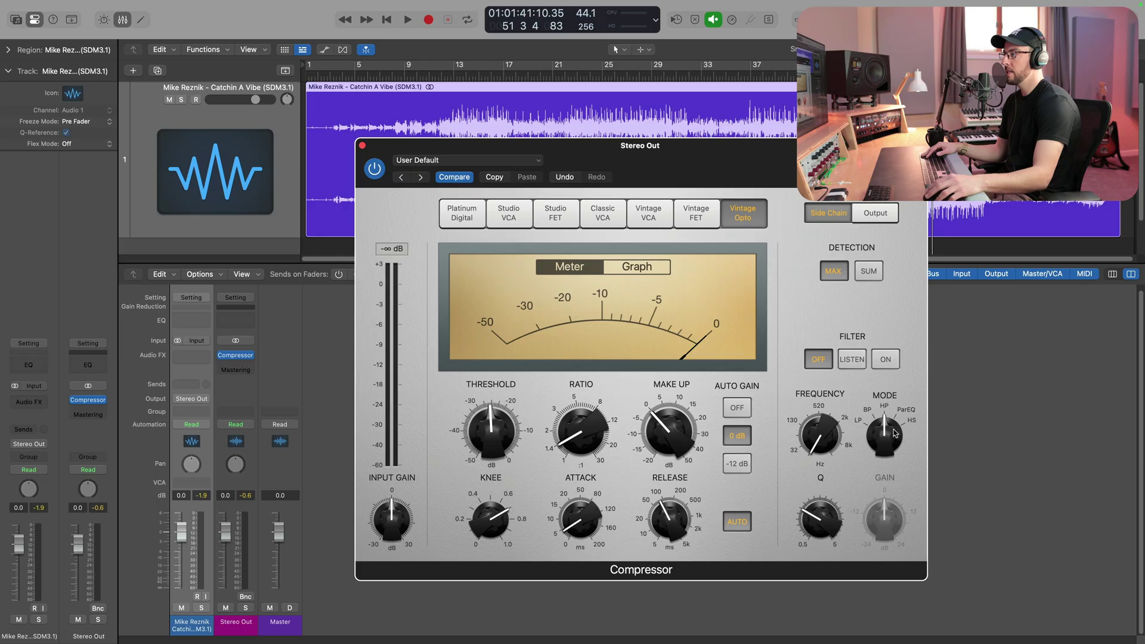
left_click(852, 361)
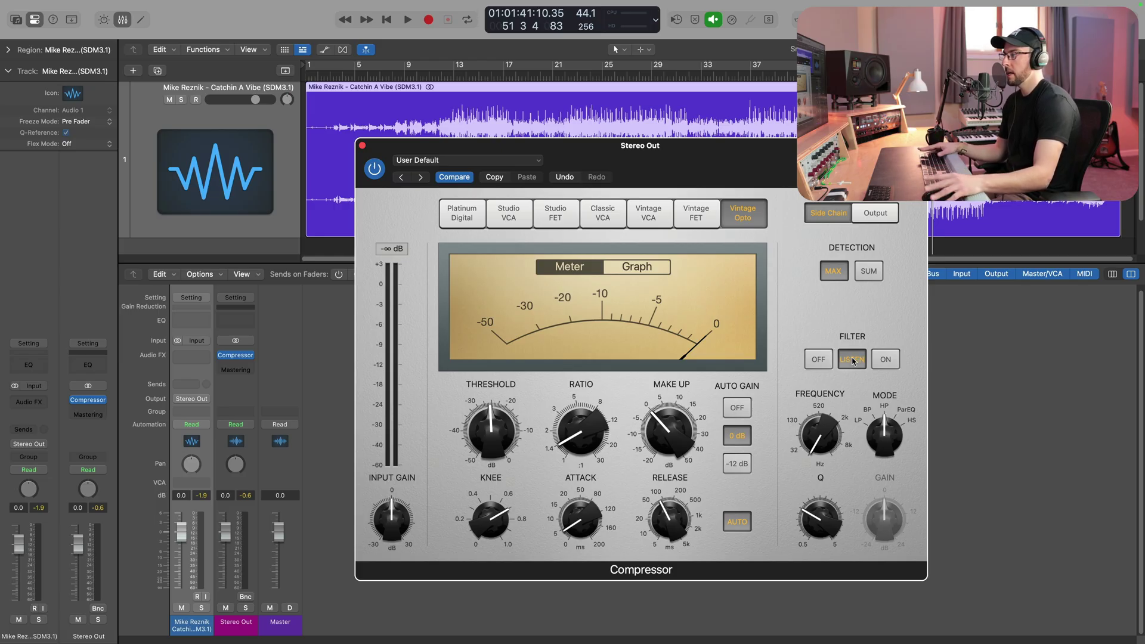
mouse_move(828, 425)
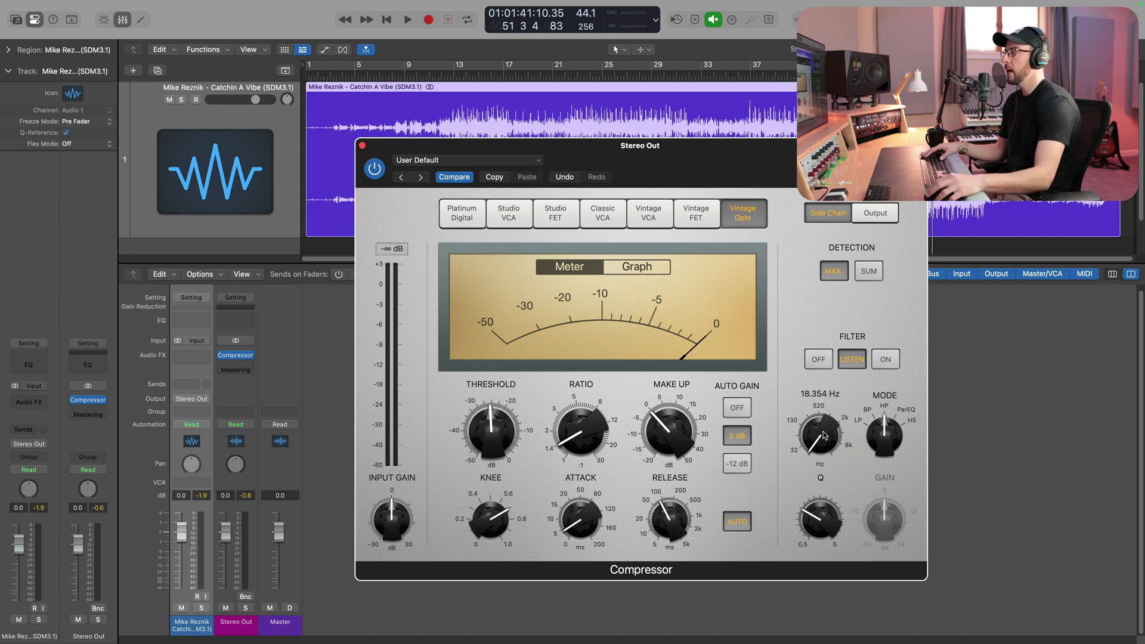
left_click_drag(825, 434, 826, 433)
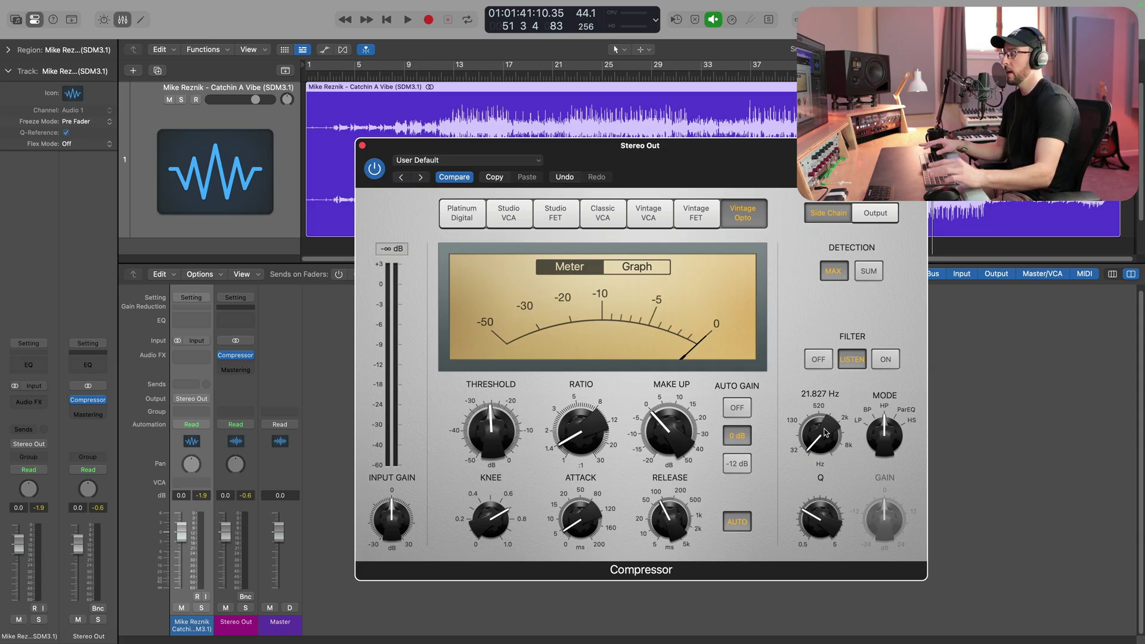
left_click_drag(824, 436, 827, 408)
key("space")
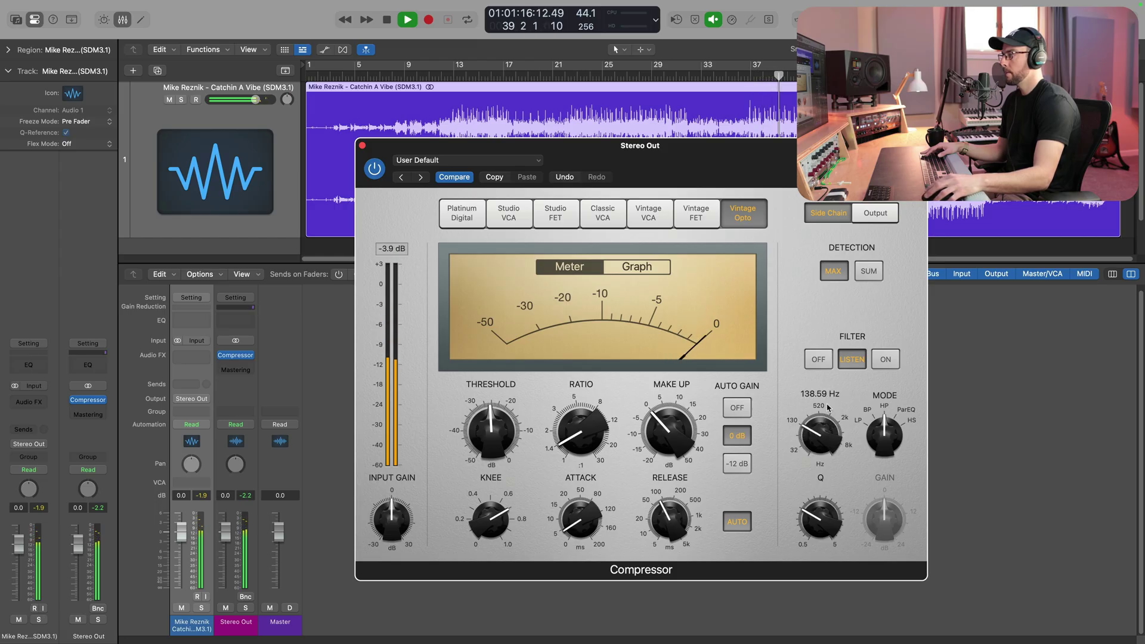
left_click_drag(827, 408, 828, 407)
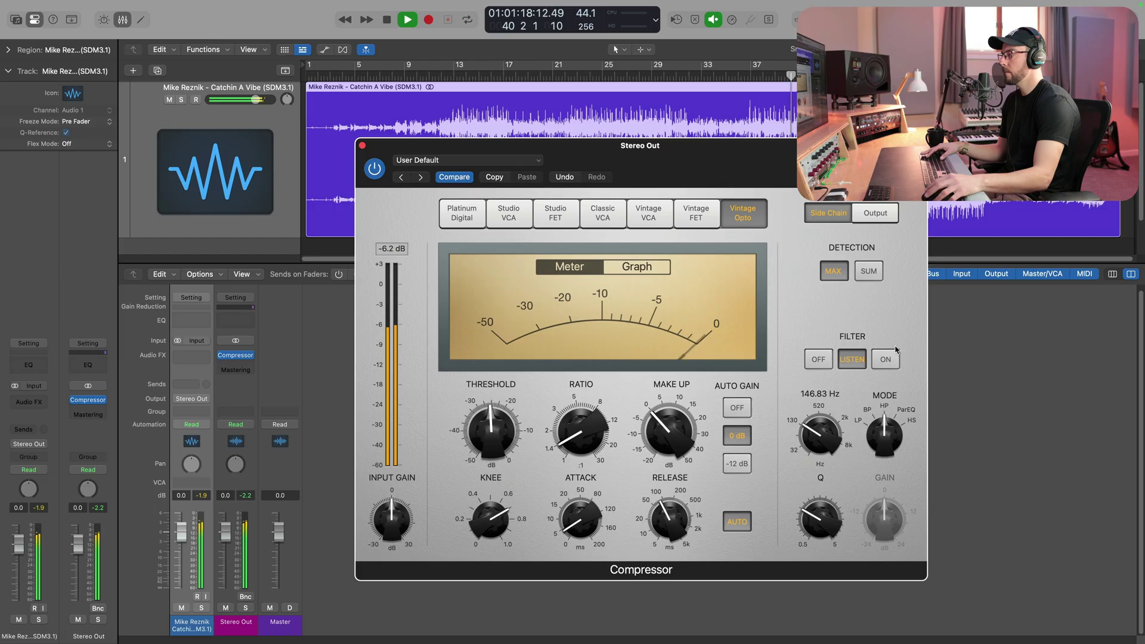
- Turn the side chain filter on, comparing playback with it off before leaving it on
left_click(895, 356)
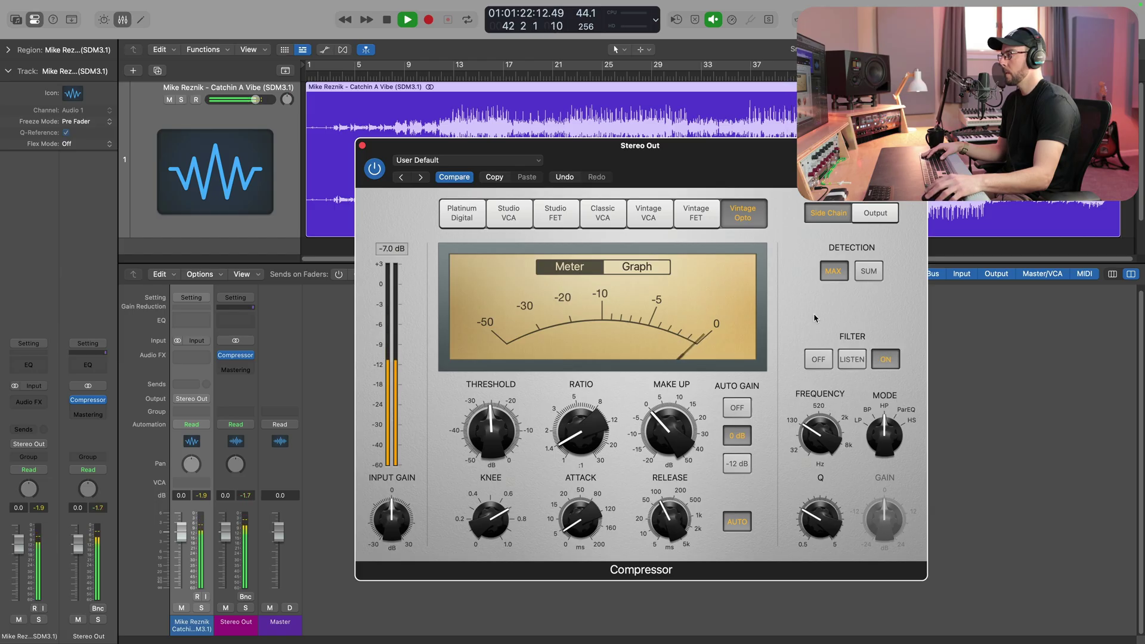
key("space")
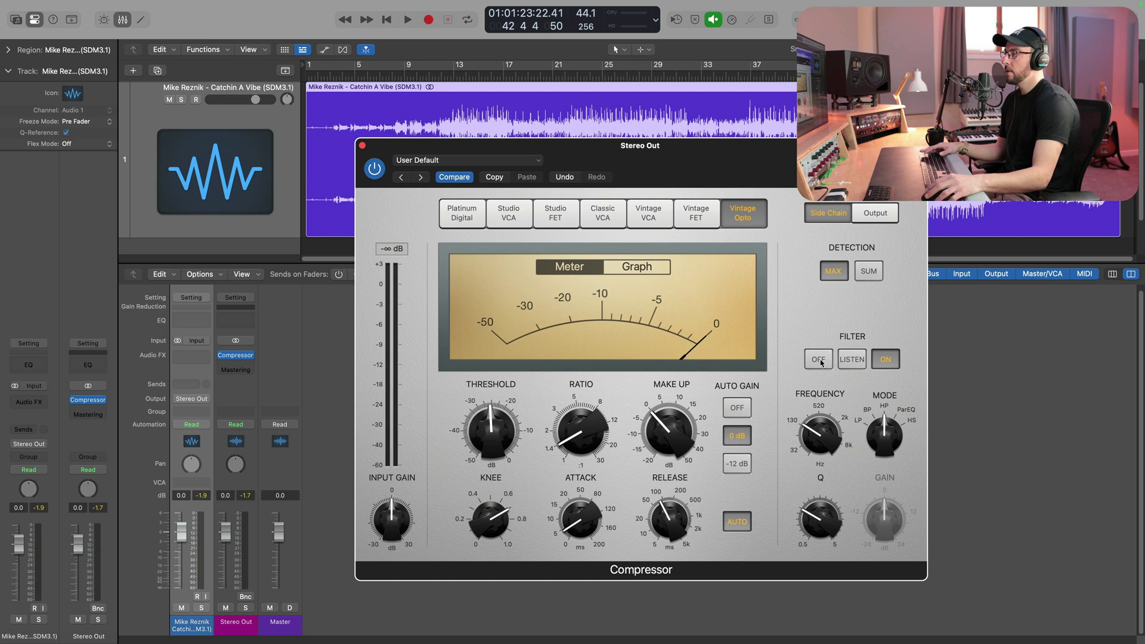
left_click(819, 359)
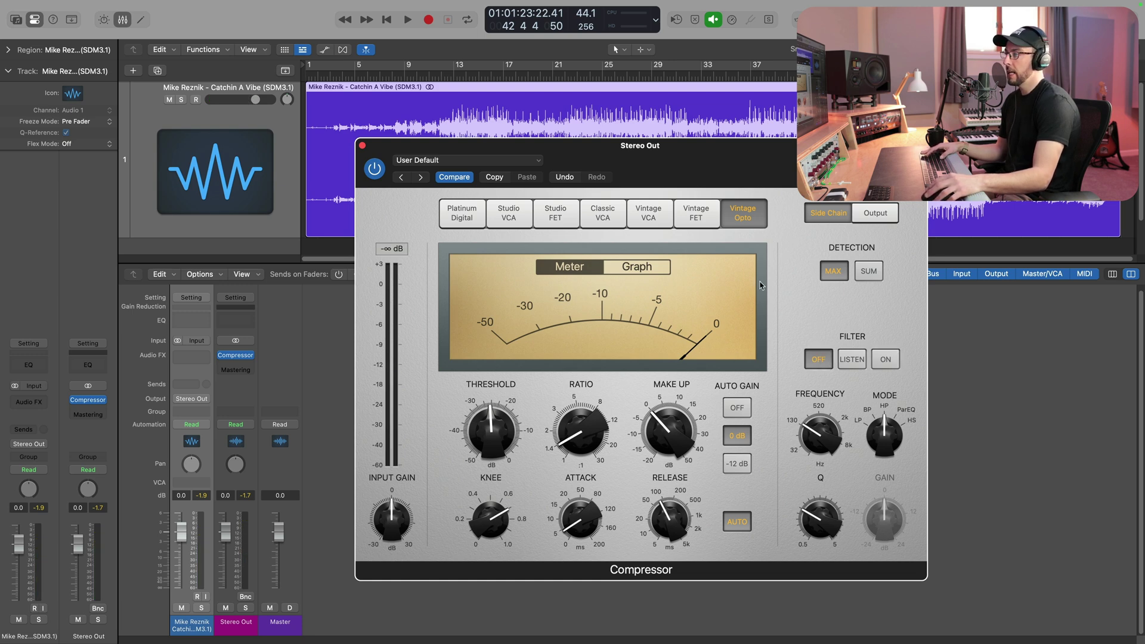
key("space")
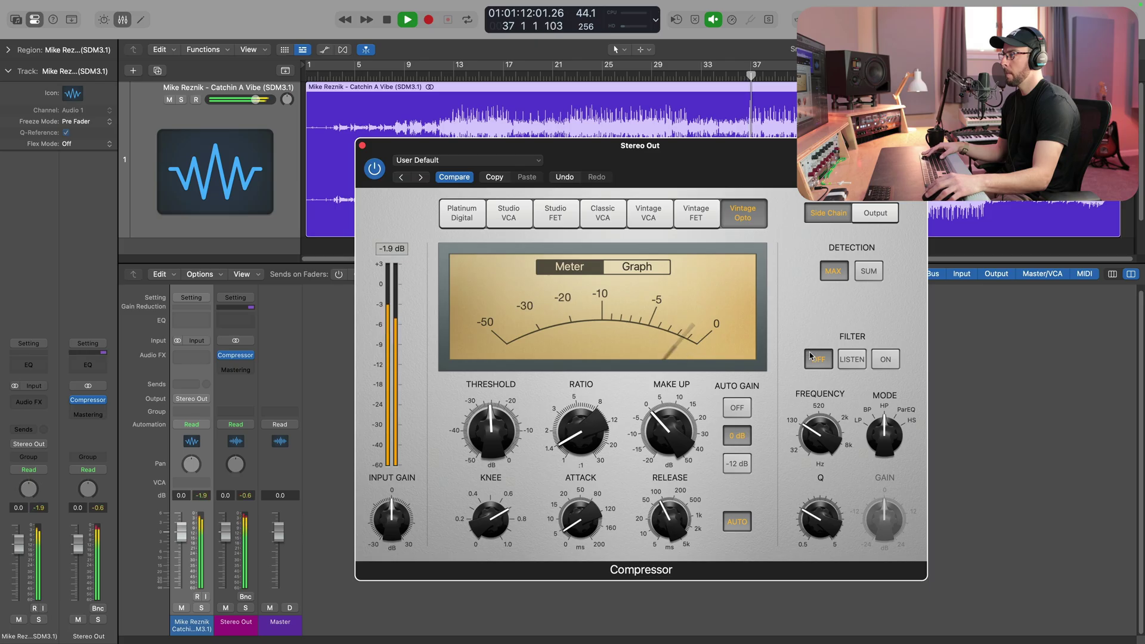
left_click(885, 360)
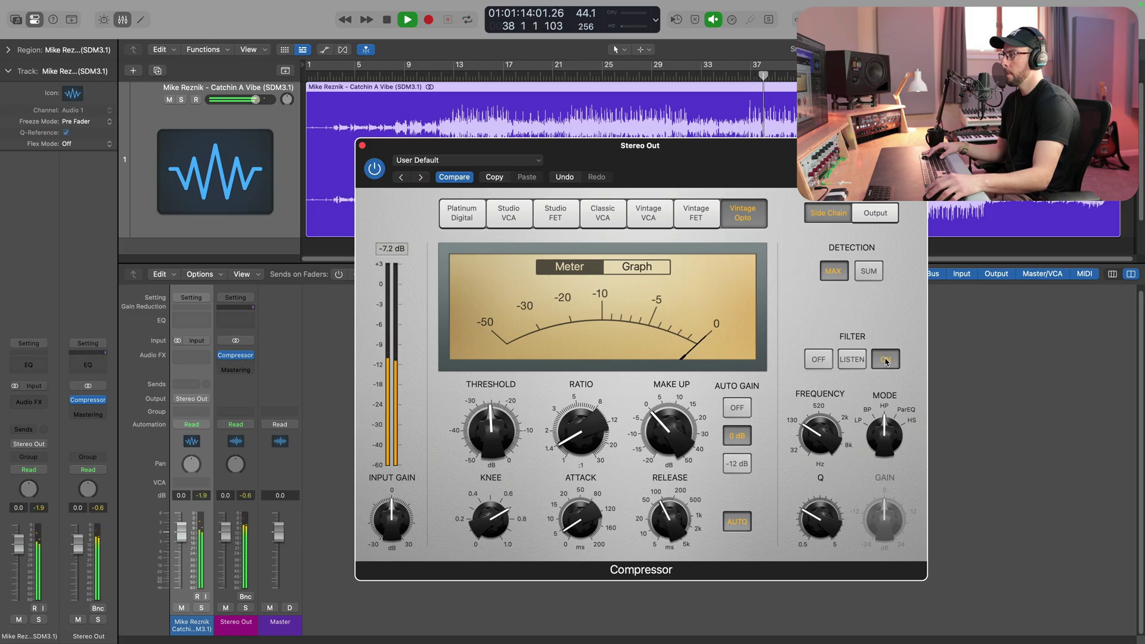
- Lower the Compressor's threshold slightly and compare the playing song with the plug-in bypassed and active
left_click_drag(497, 442, 497, 446)
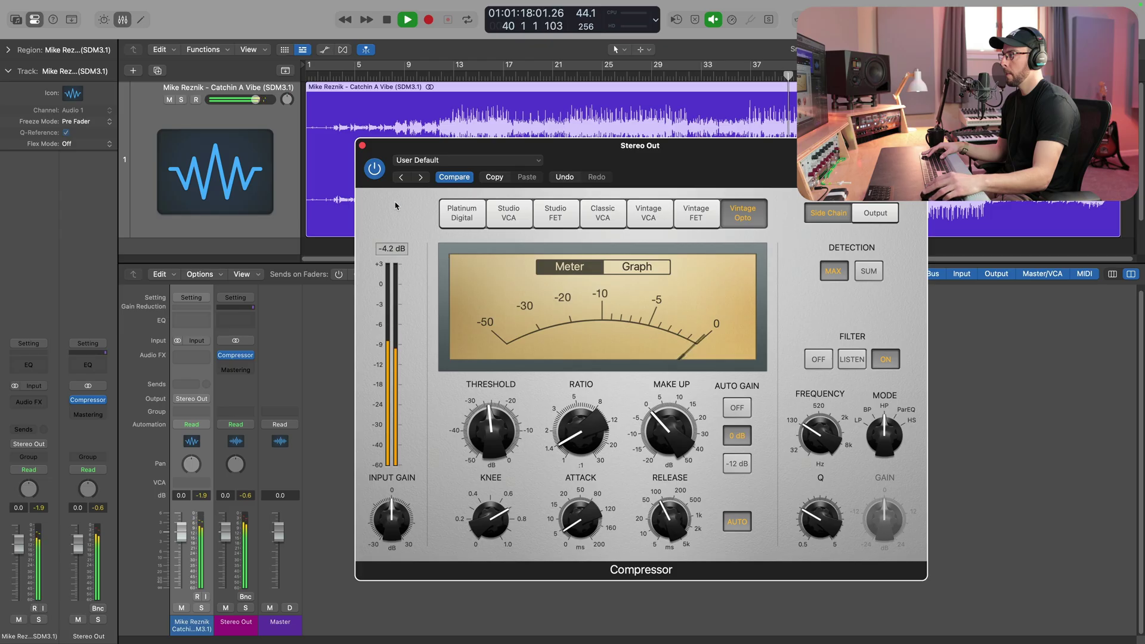
left_click(374, 170)
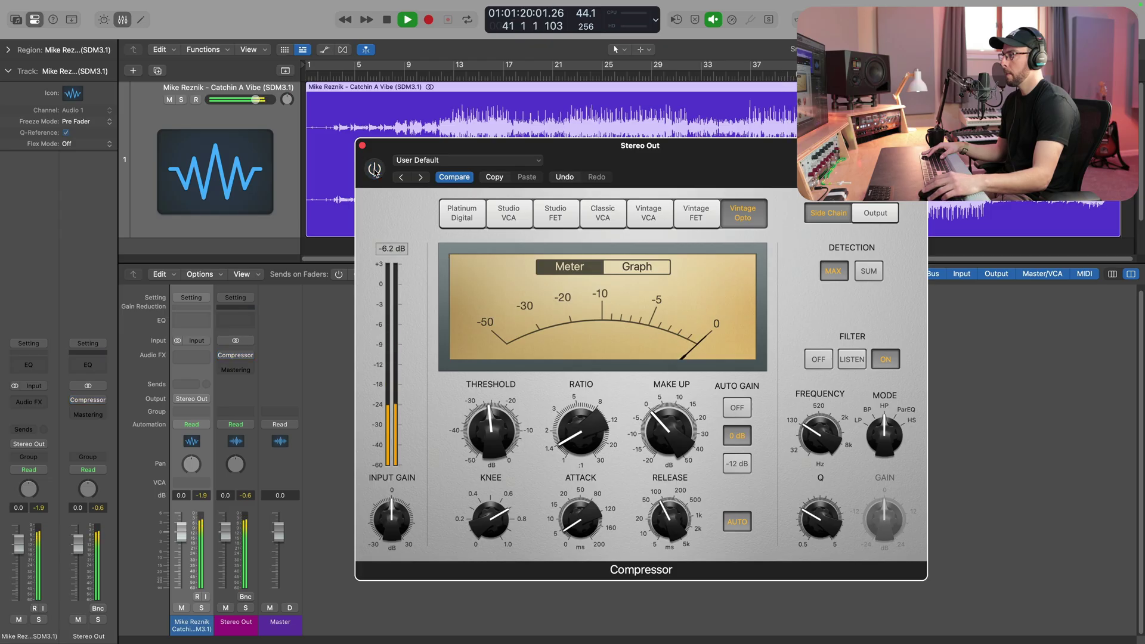
left_click(375, 169)
key("space")
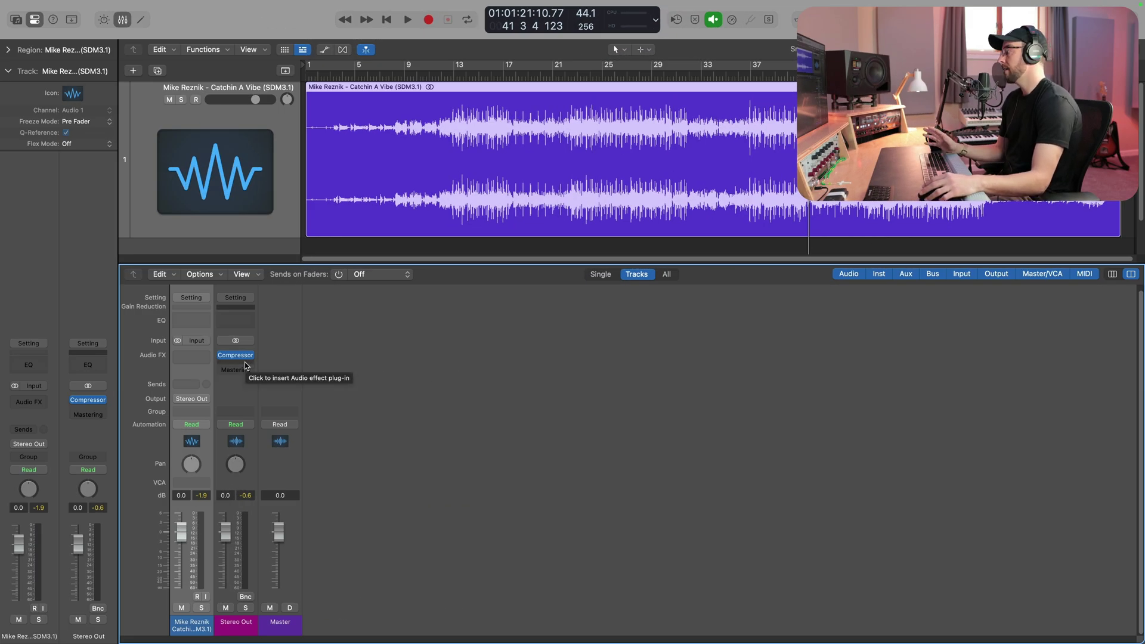
- Insert a stereo Linear Phase EQ after the Compressor on the Stereo Out channel and move its window clear of the track waveform
left_click(245, 370)
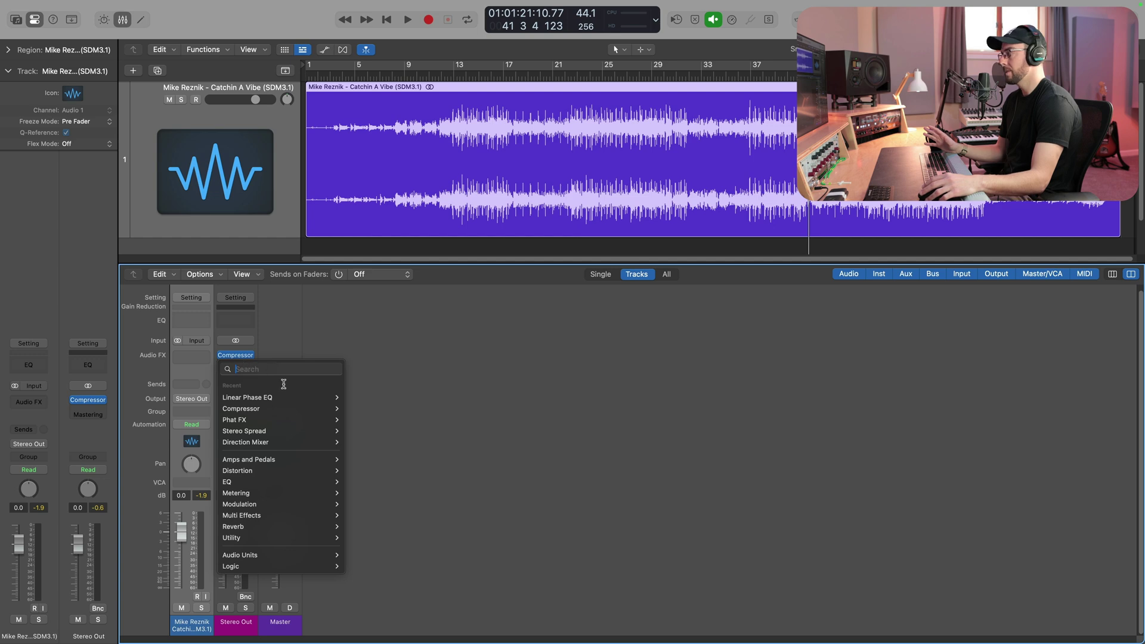
mouse_move(282, 400)
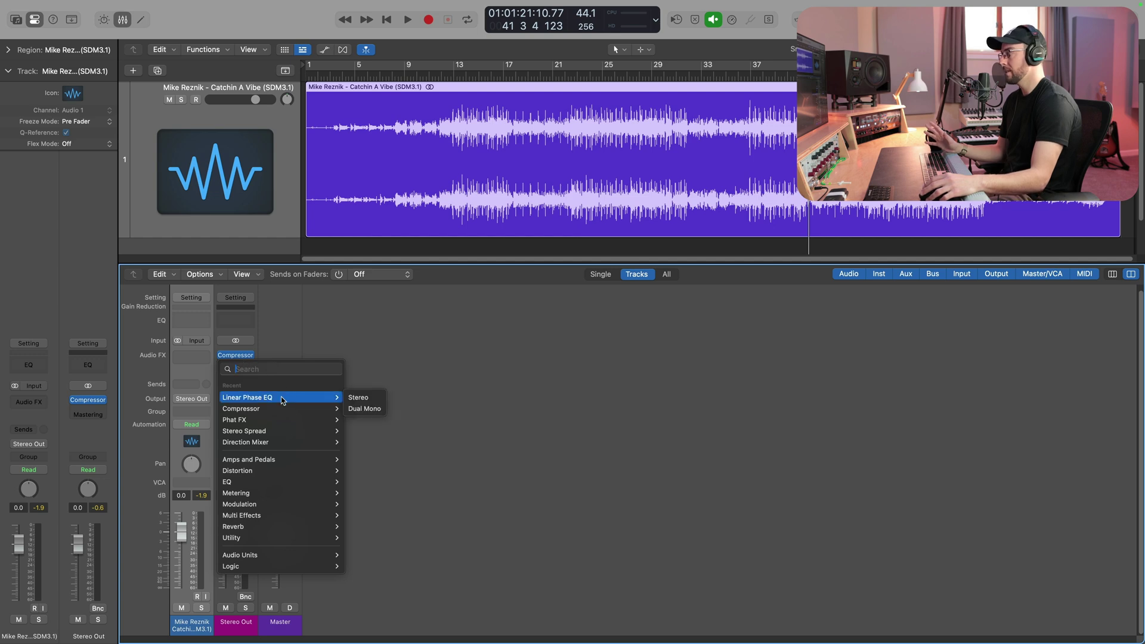
left_click(358, 398)
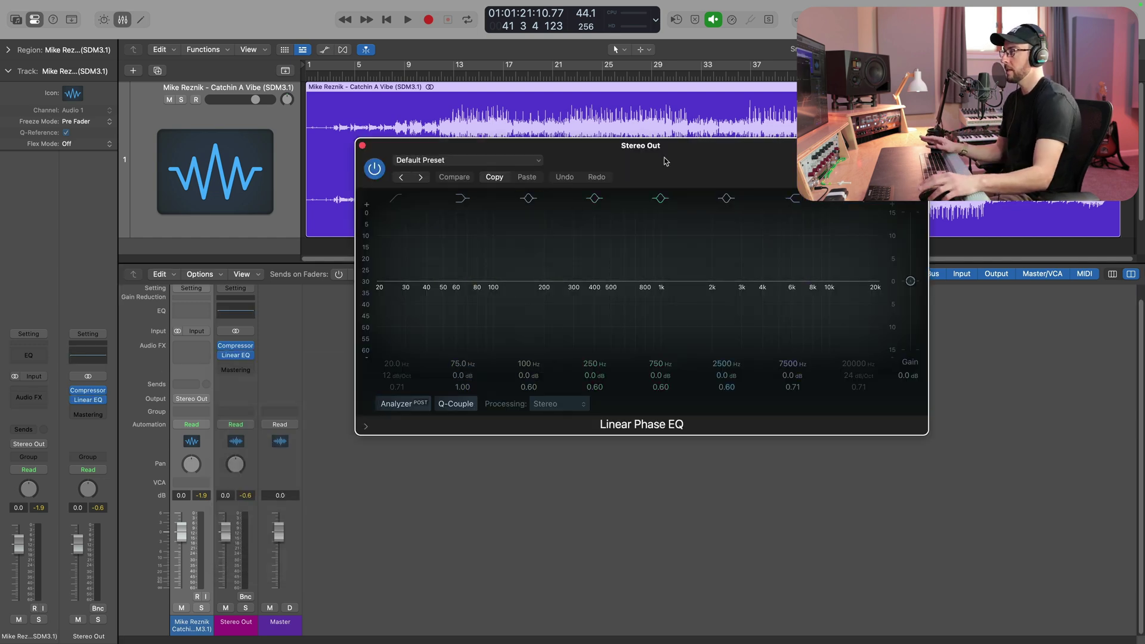
left_click_drag(673, 151, 618, 188)
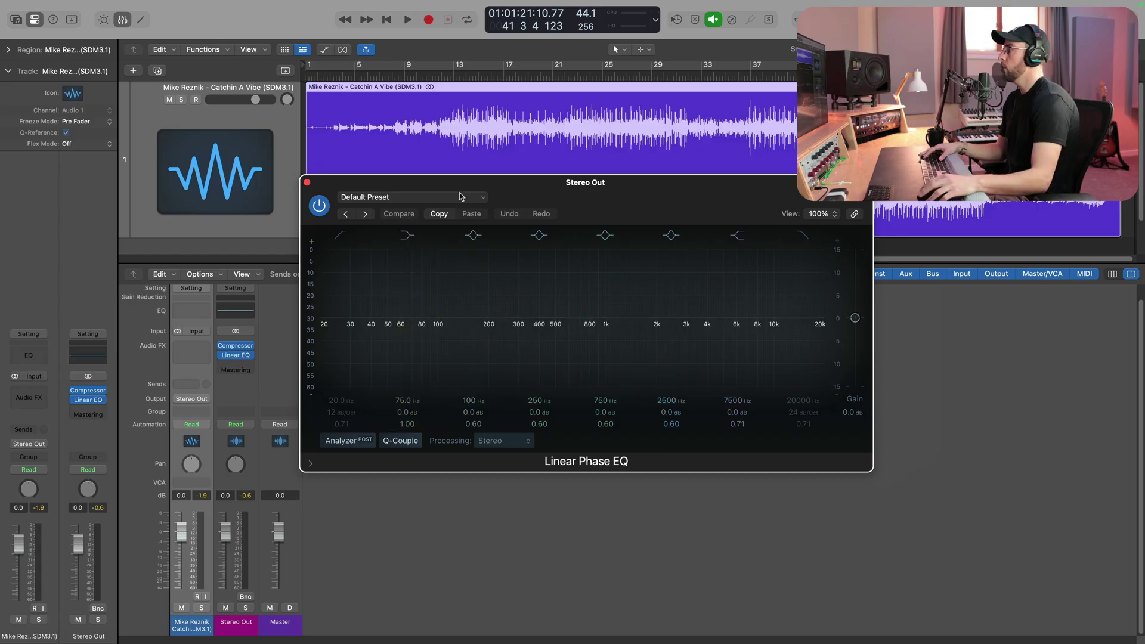
left_click_drag(498, 187, 497, 256)
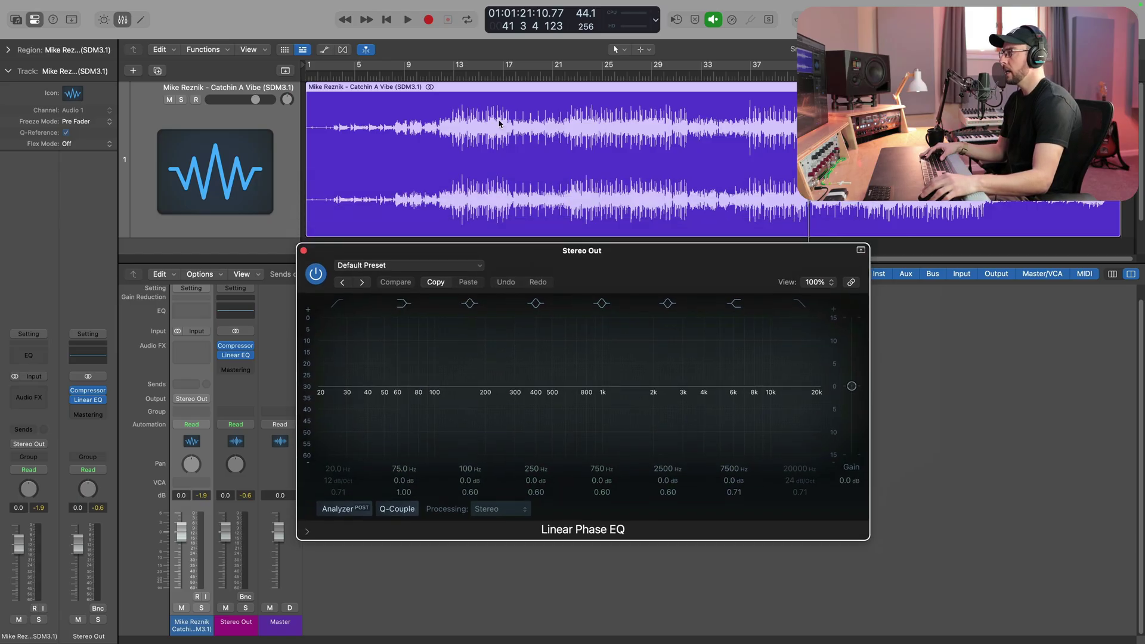
- Play the song from bar 13 and boost the EQ's 250 Hz band by about 6.2 dB to audition it
left_click(453, 78)
left_click(453, 75)
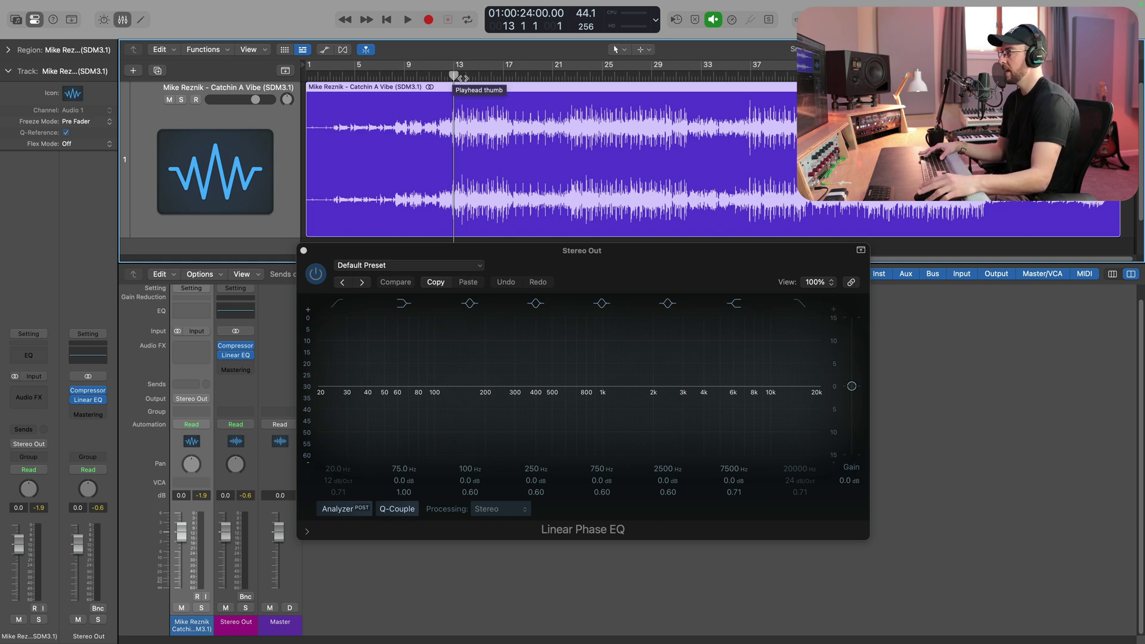
left_click_drag(456, 74, 451, 75)
key("space")
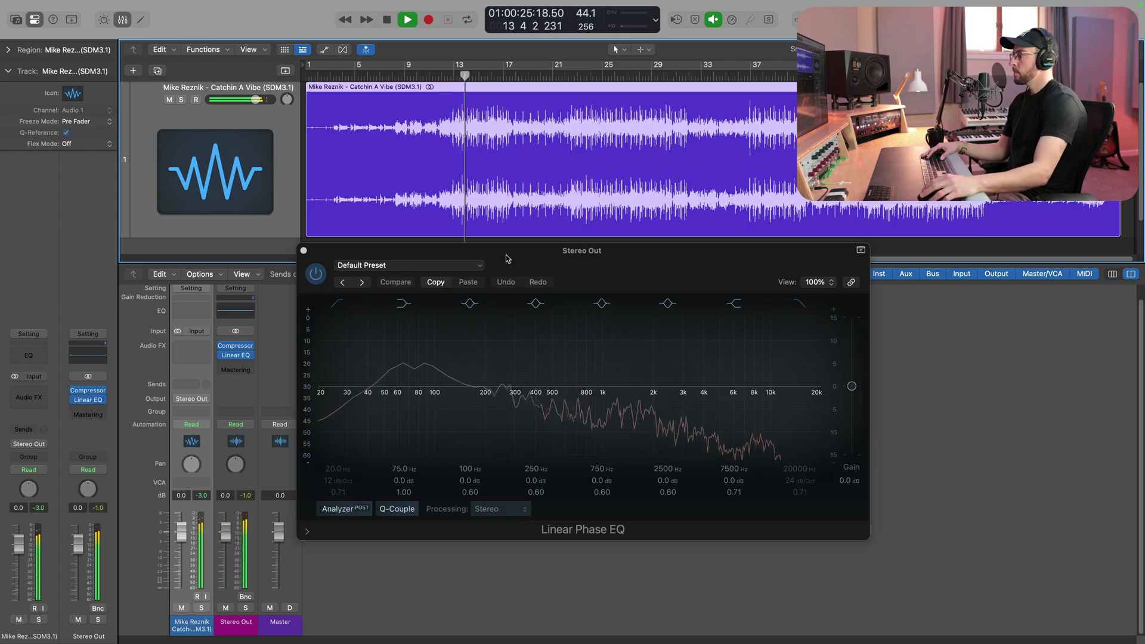
left_click(502, 387)
left_click_drag(502, 387, 501, 353)
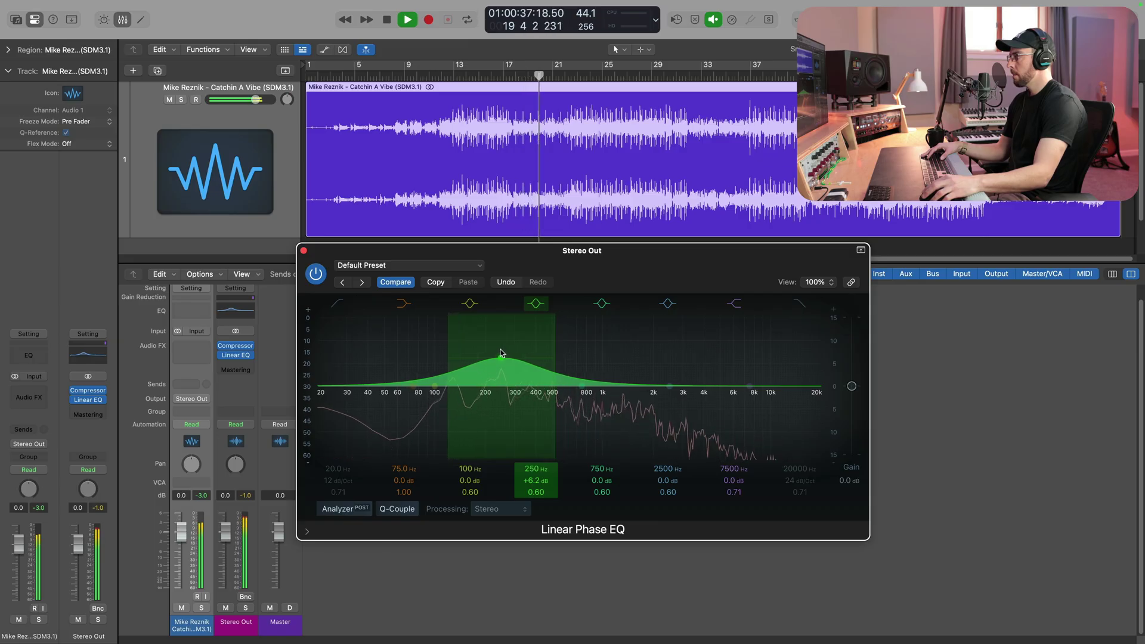
key("space")
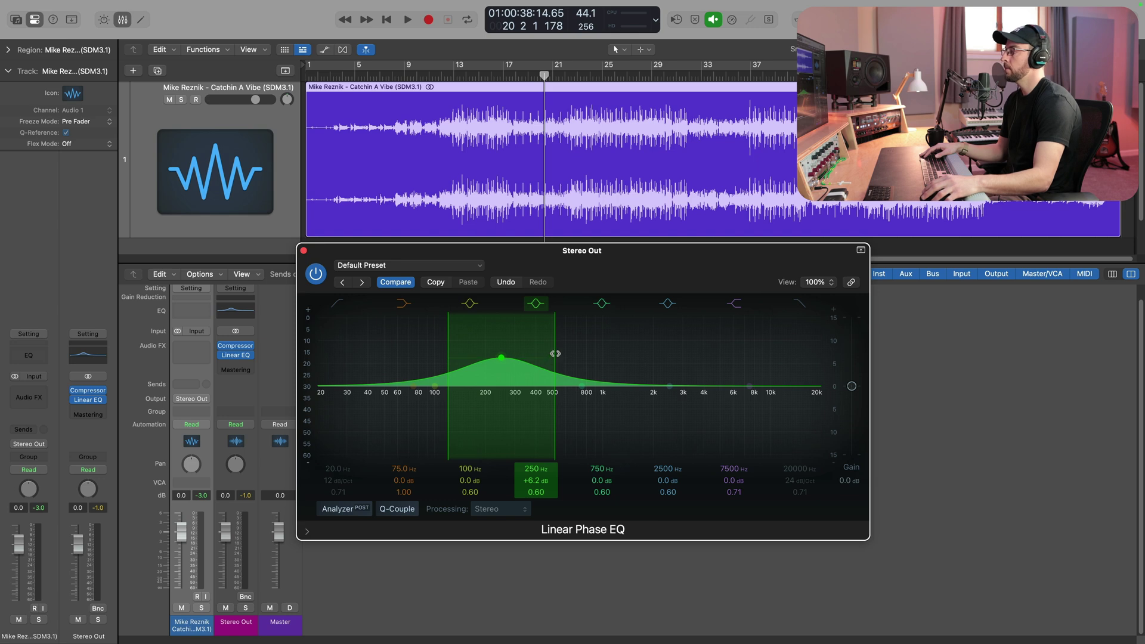
- Narrow the 250 Hz band to a Q of 1.30 and set its gain to about -2.1 dB
left_click_drag(553, 360, 547, 353)
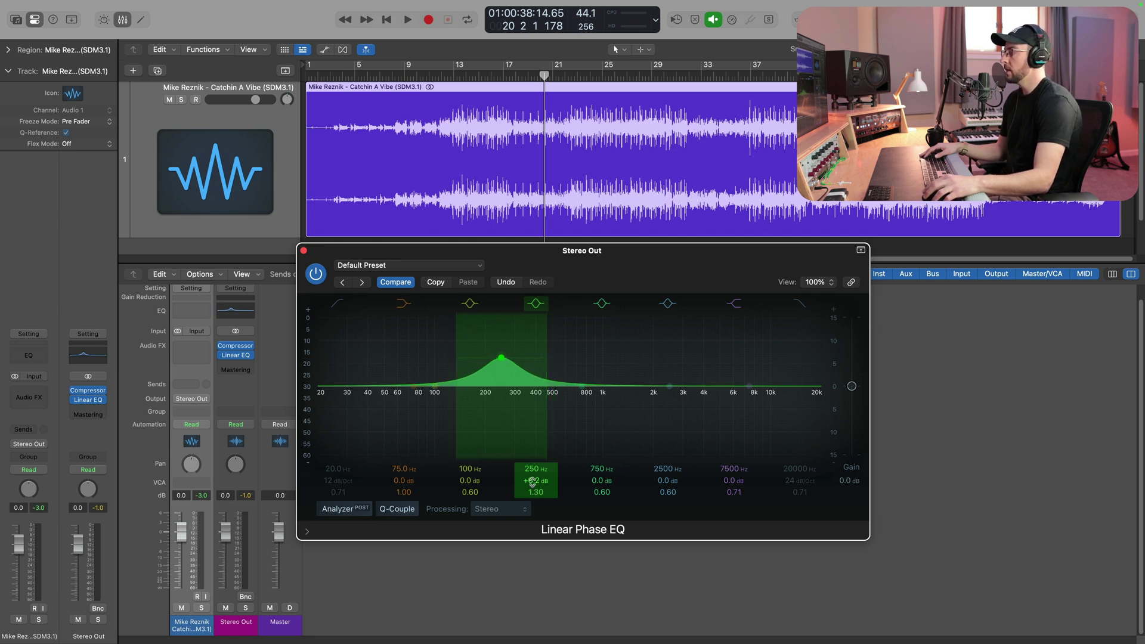
left_click_drag(535, 481, 535, 534)
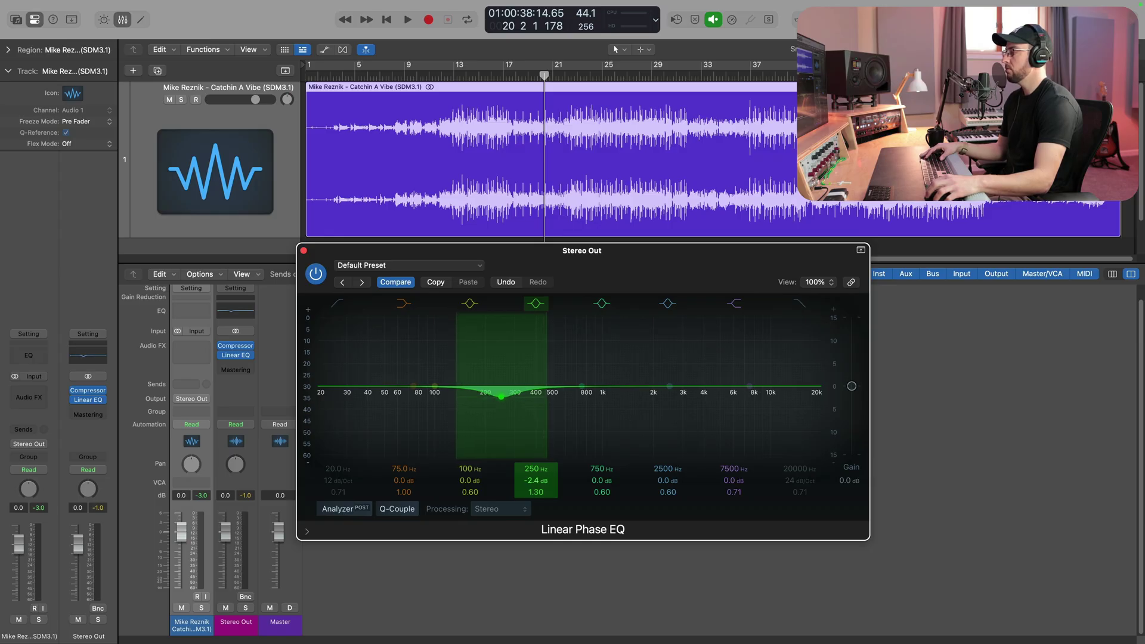
left_click_drag(533, 480, 532, 480)
- Compare playback with the 250 Hz band off and on, and set its gain to -1.8 dB
key("space")
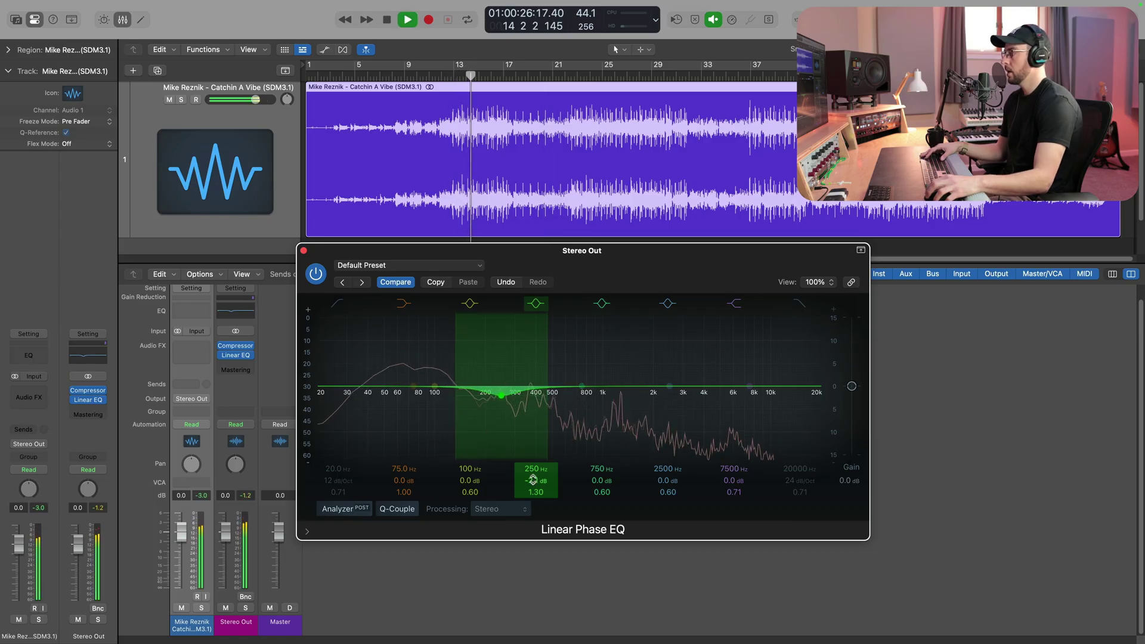
left_click(539, 307)
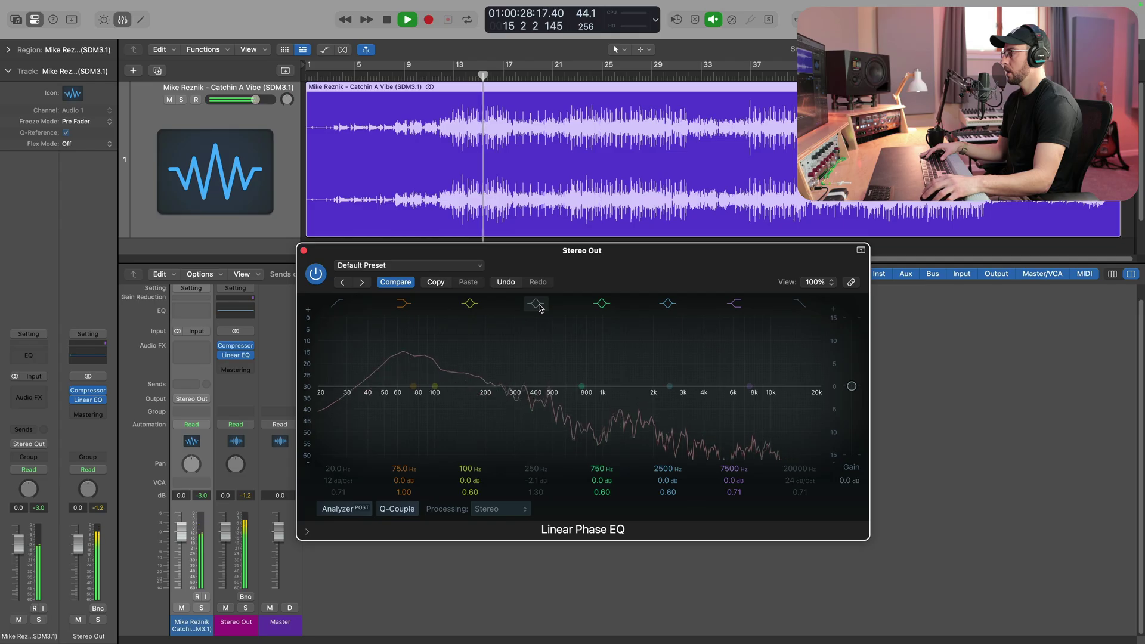
left_click(539, 307)
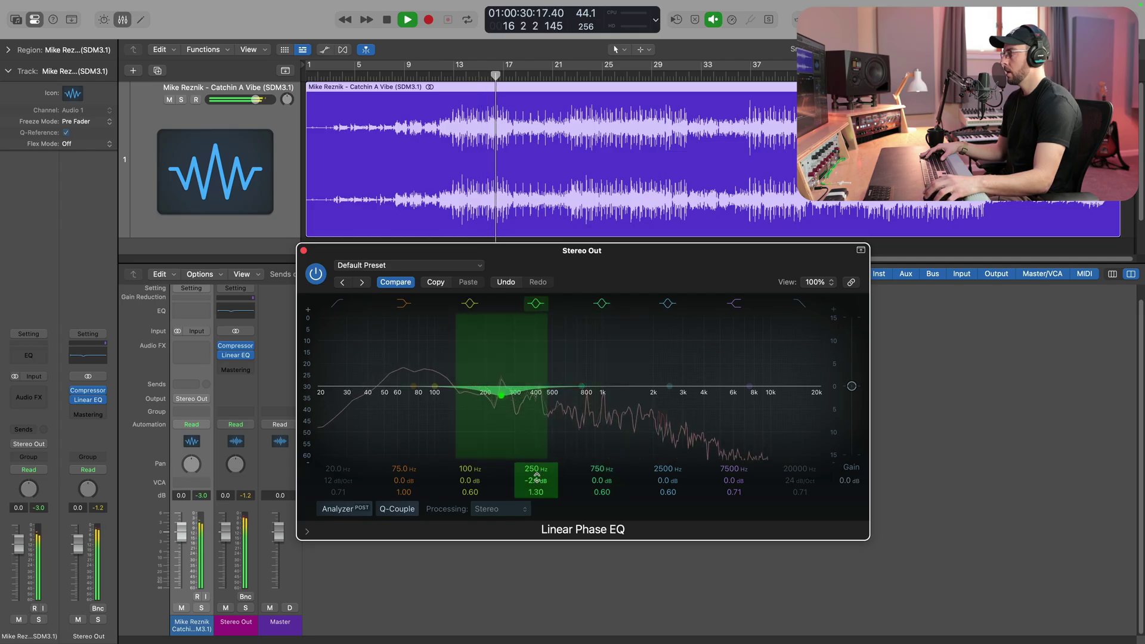
left_click_drag(536, 481, 537, 478)
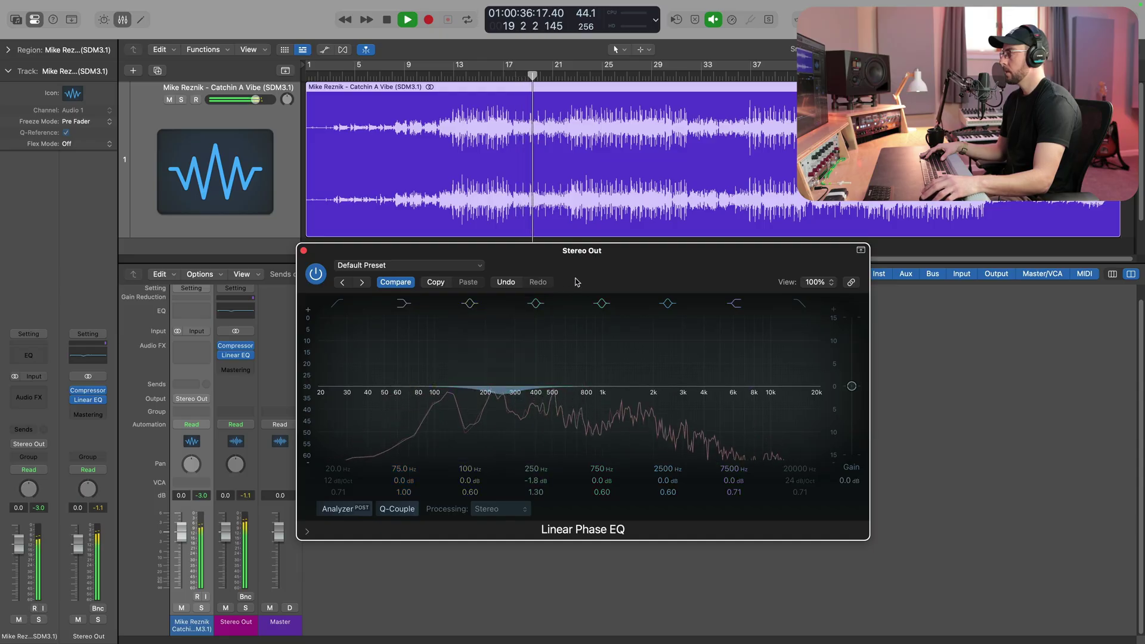
key("space")
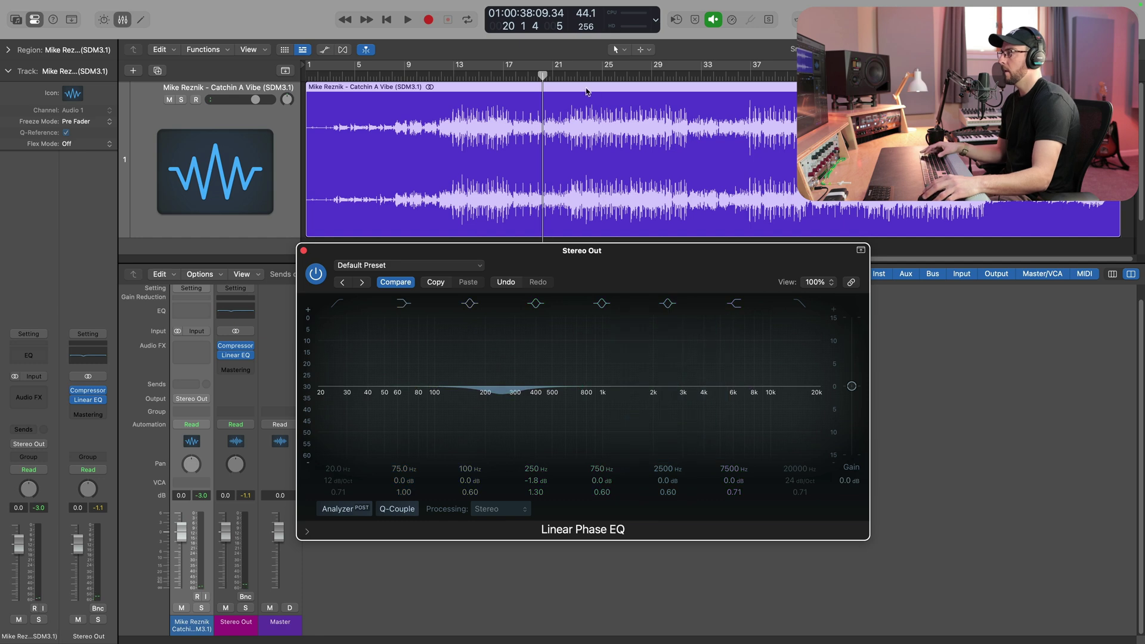
- Play from bar 22, audition the 2500 Hz band boosted, then set it to 2040 Hz, Q 1.50 and -2.0 dB
left_click_drag(572, 77, 570, 76)
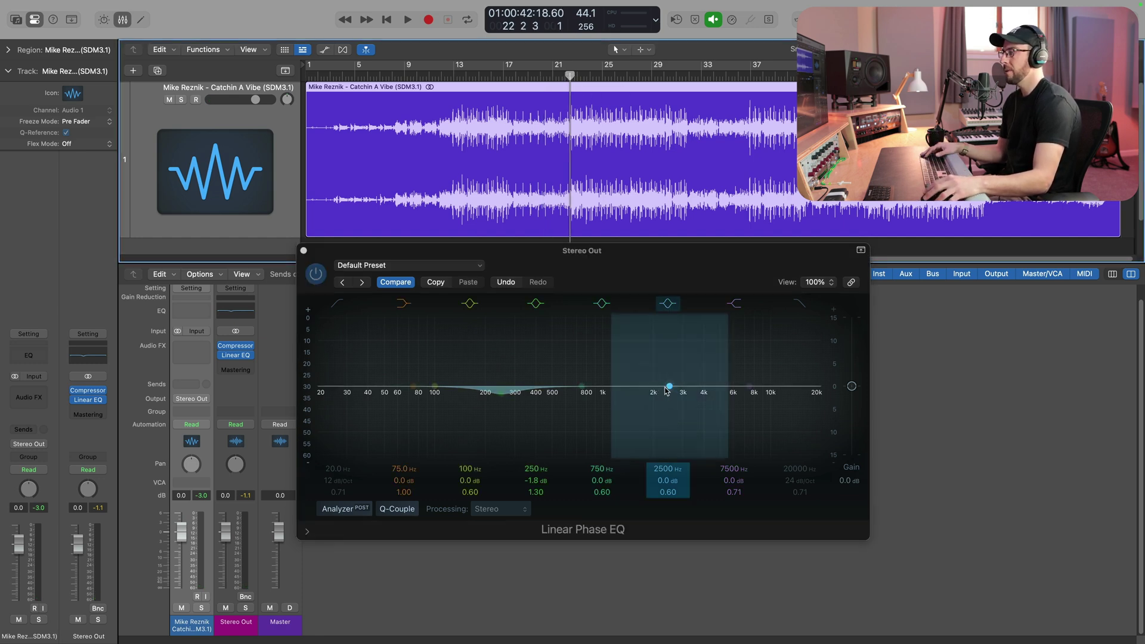
key("space")
mouse_move(661, 389)
left_mouse_down()
mouse_move(664, 356)
mouse_move(712, 353)
mouse_move(655, 348)
left_mouse_up()
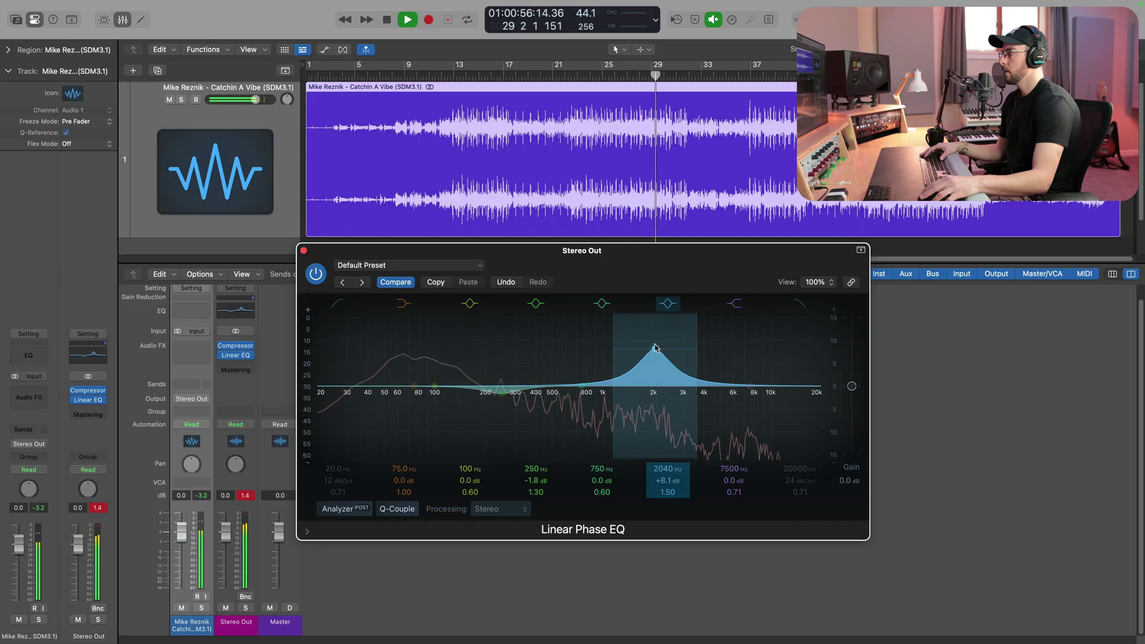
key("space")
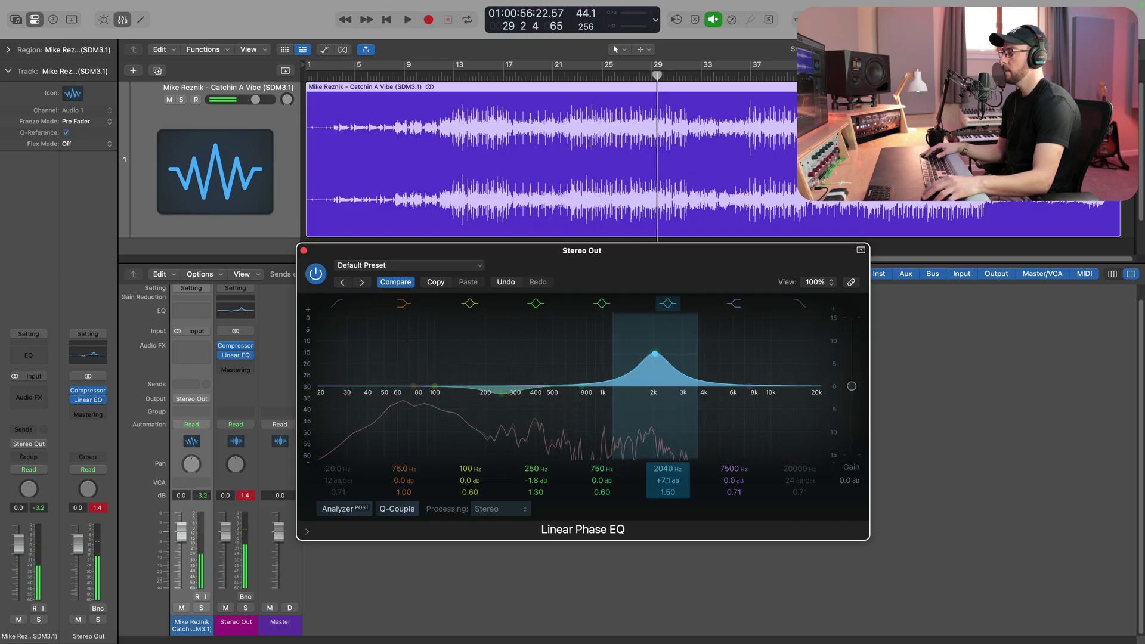
left_click(667, 481, "alt")
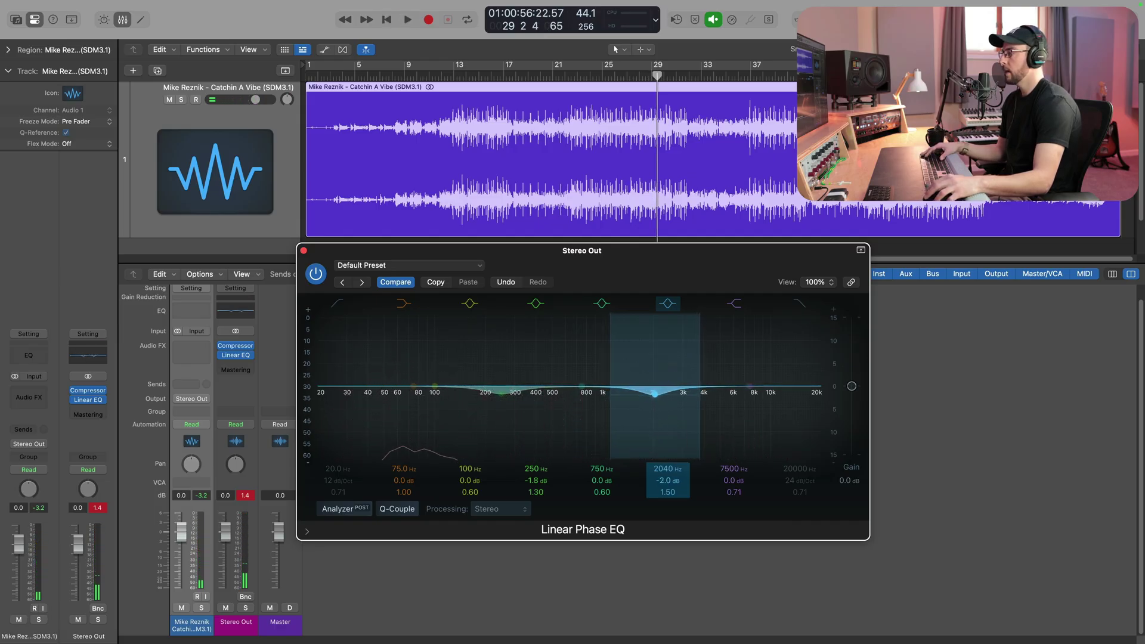
left_click_drag(666, 476, 666, 477)
- Compare playback with the 2040 Hz band off and on, and narrow its Q to 2.30
key("space")
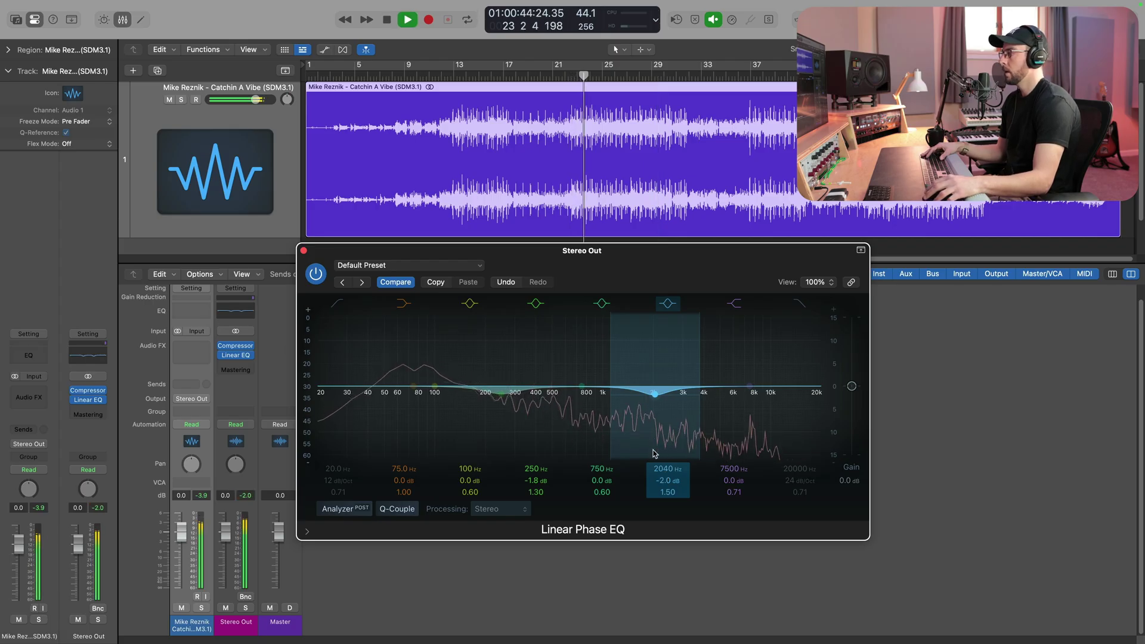
left_click(671, 304)
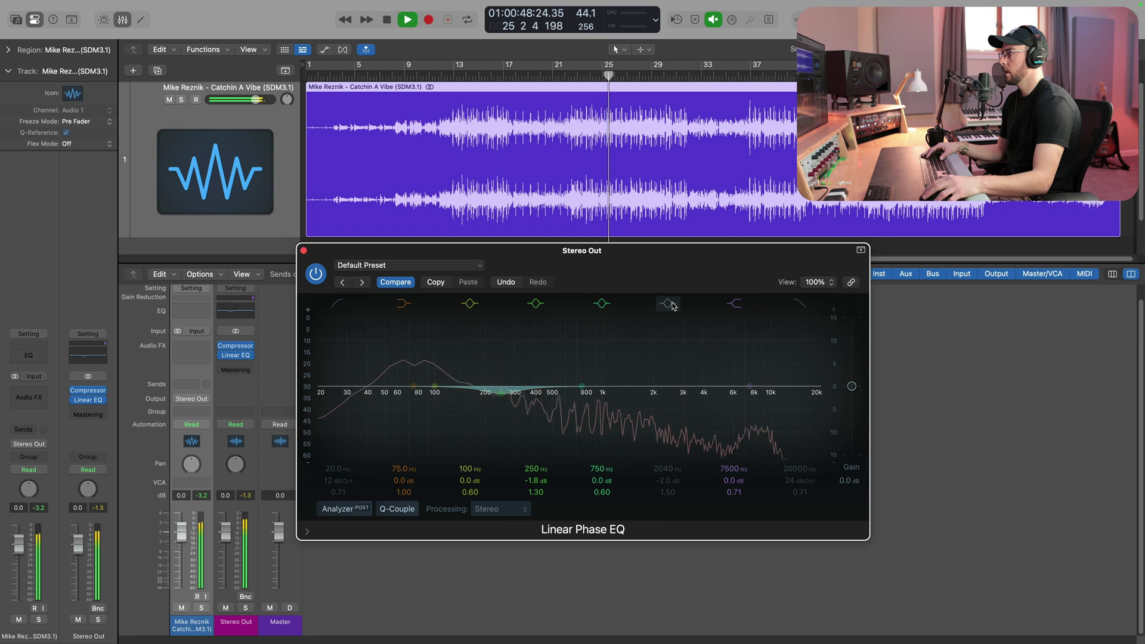
left_click(669, 305)
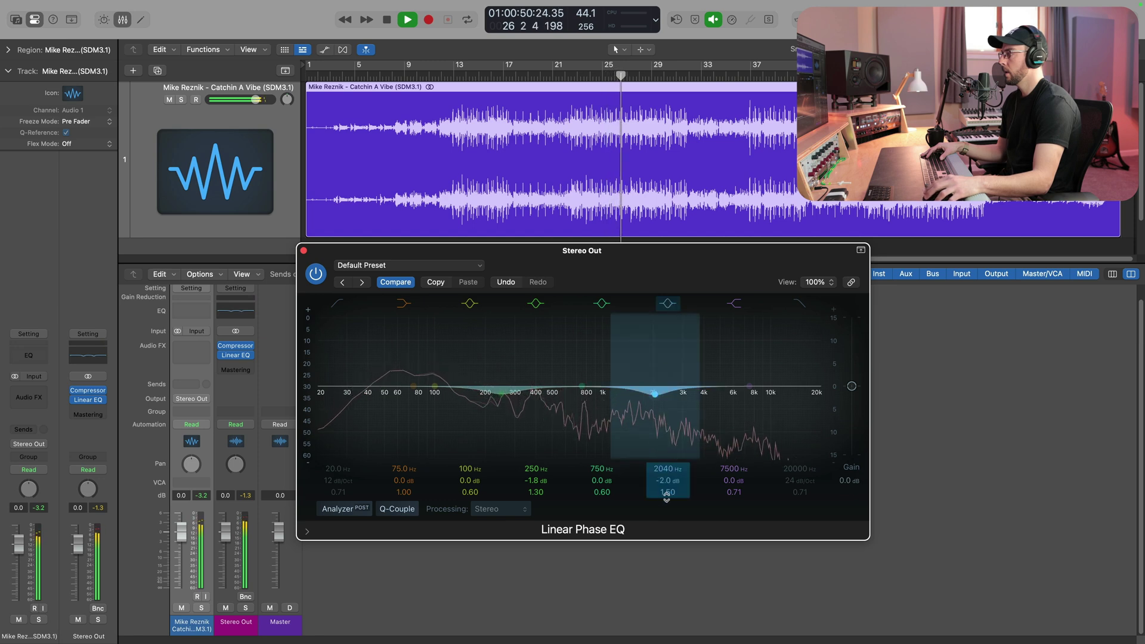
left_click_drag(667, 494, 668, 485)
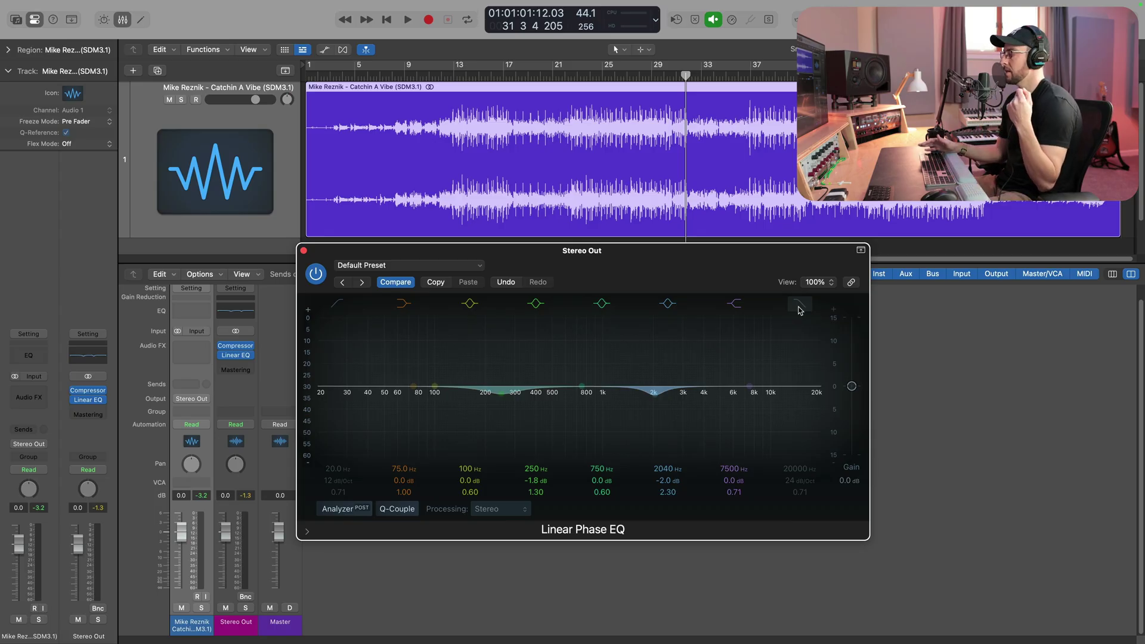
- Enable the EQ's high-cut filter at 20000 Hz with a 6 dB/Oct slope and compare playback with it off and on
left_click(799, 305)
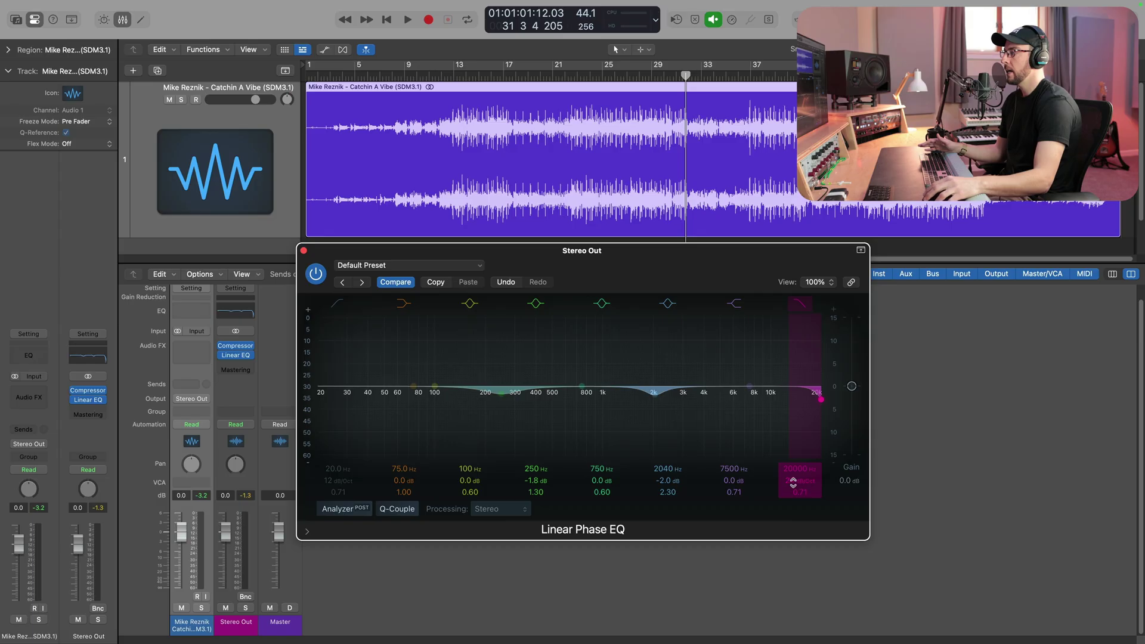
left_click_drag(799, 480, 800, 490)
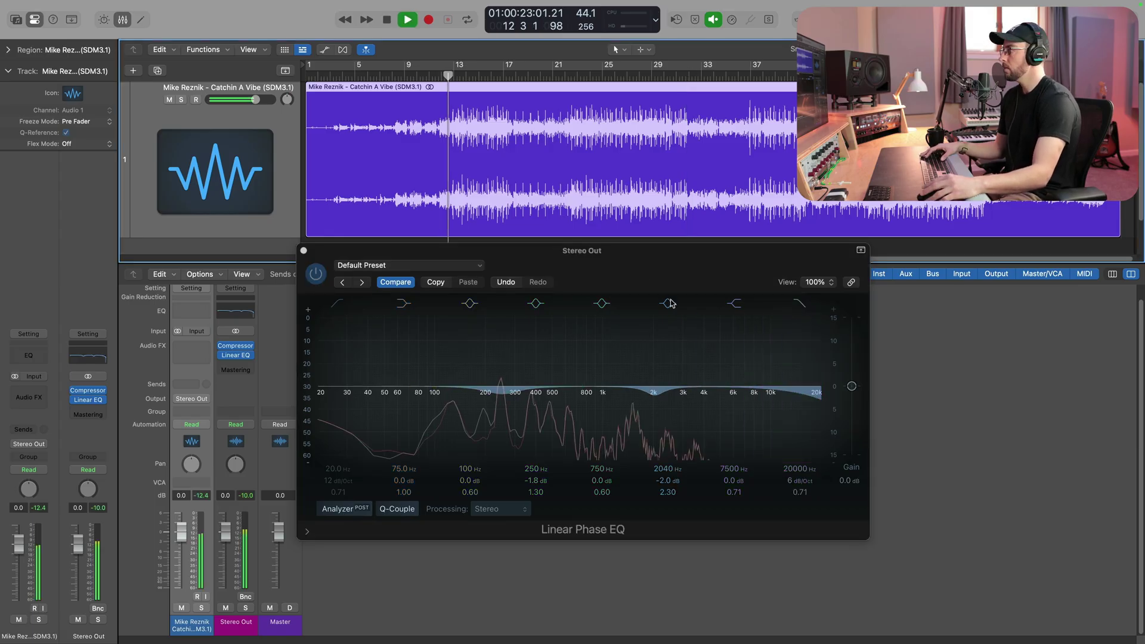
left_click(800, 303)
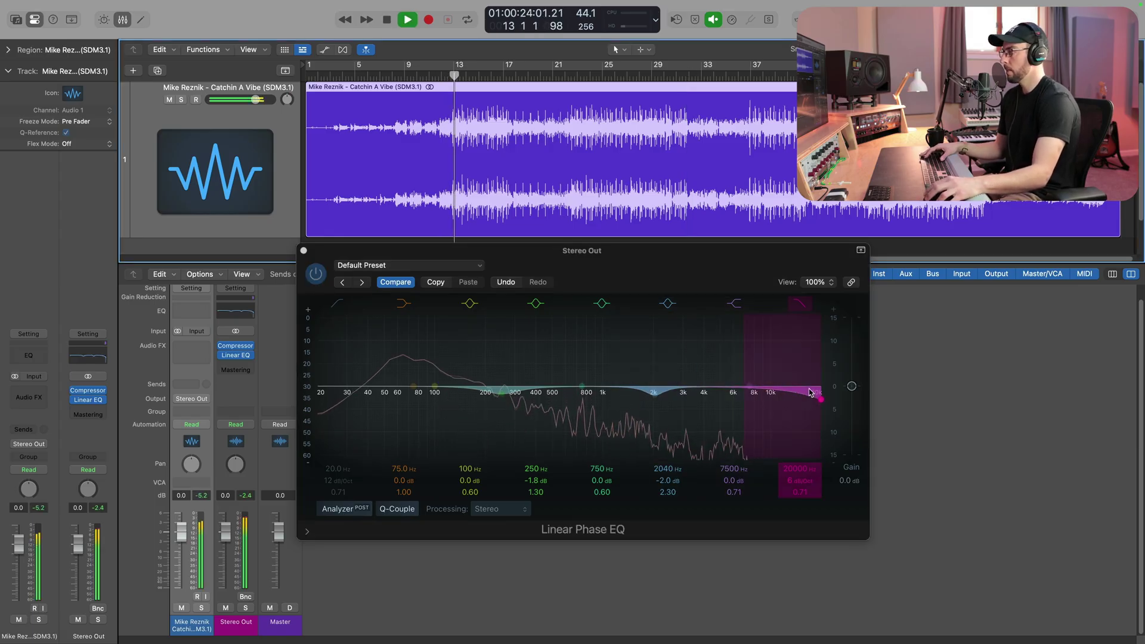
left_click(803, 306)
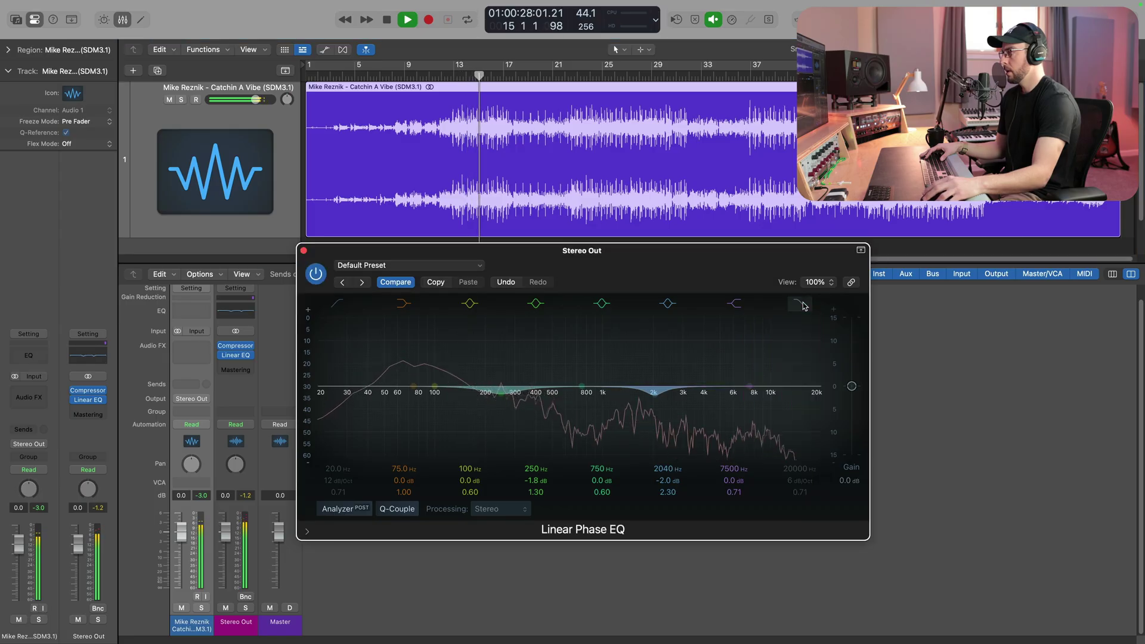
left_click(803, 306)
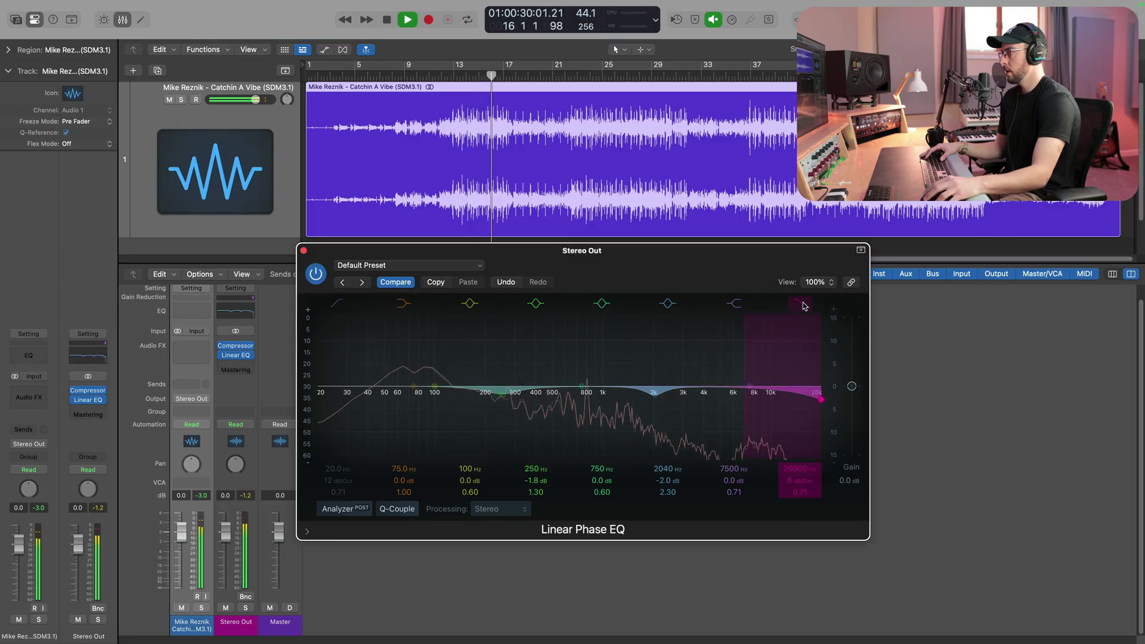
- Lower the high-cut frequency to 19200 Hz and compare playback with the filter off and on, leaving it on
left_click_drag(794, 469, 794, 474)
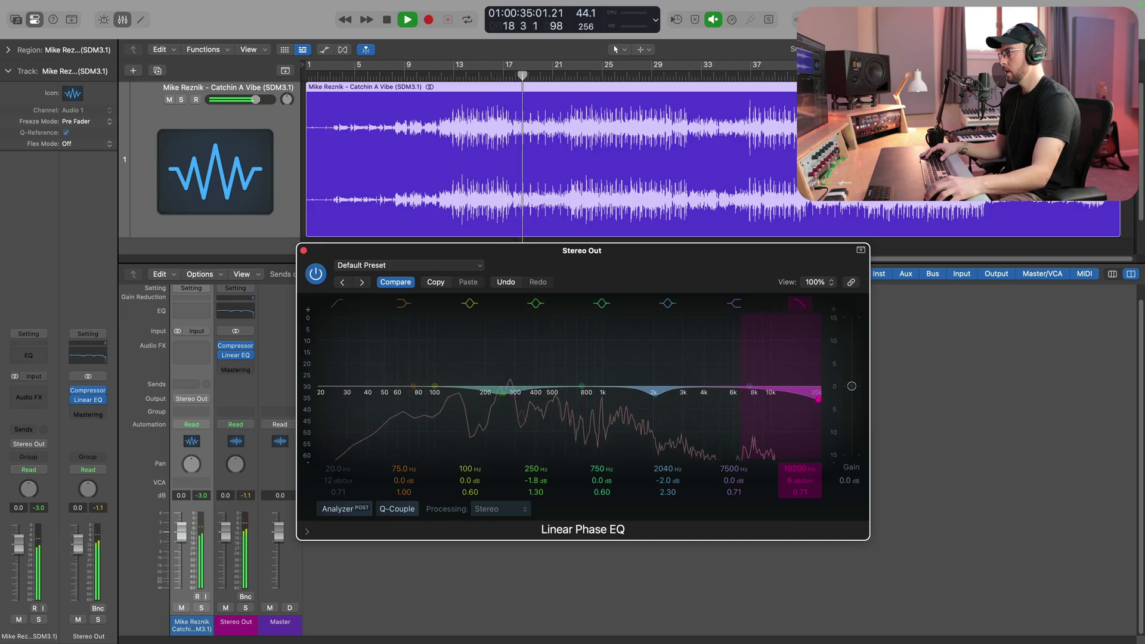
left_click(803, 306)
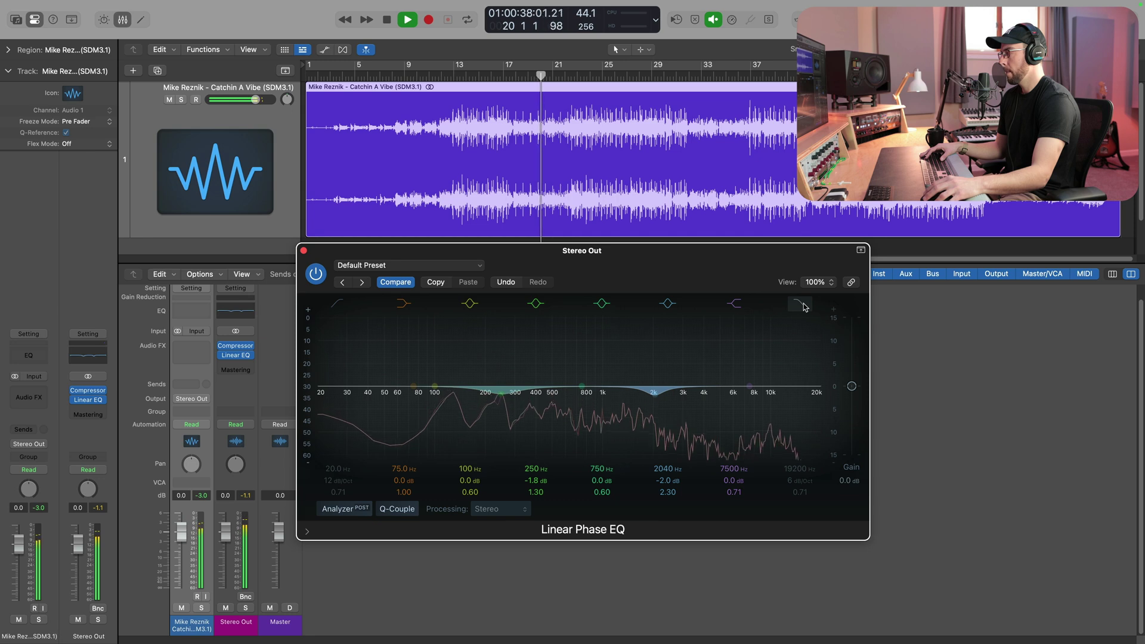
left_click(803, 306)
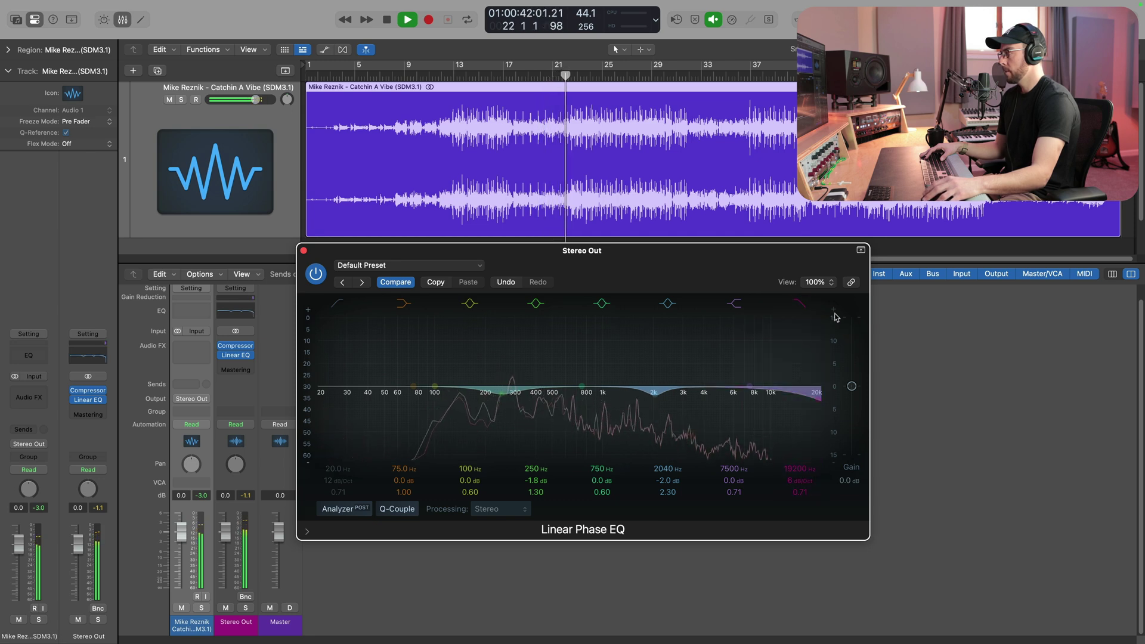
key("space")
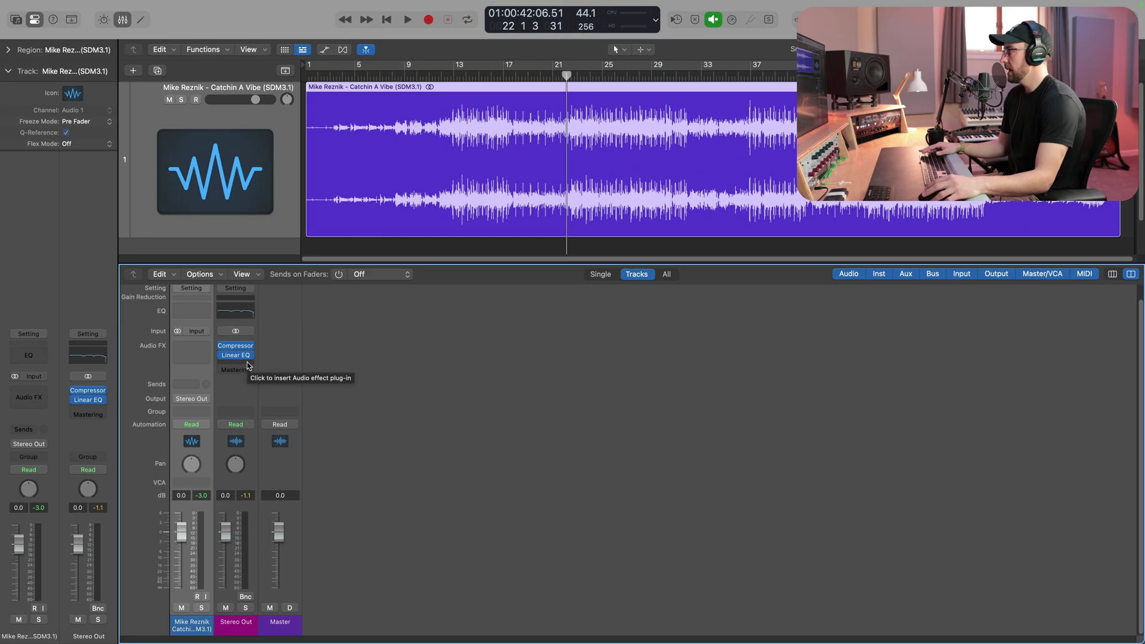
- Insert the stereo ChromaGlow plug-in after Linear EQ on the Stereo Out channel and move its window clear of the toolbar
left_click(248, 365)
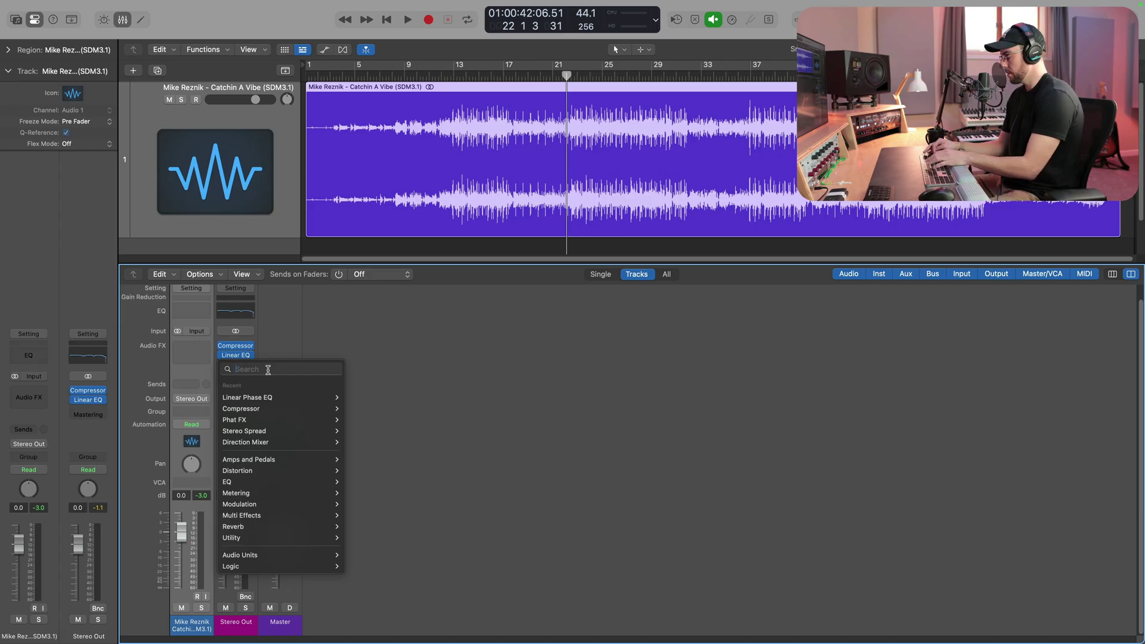
type("chro")
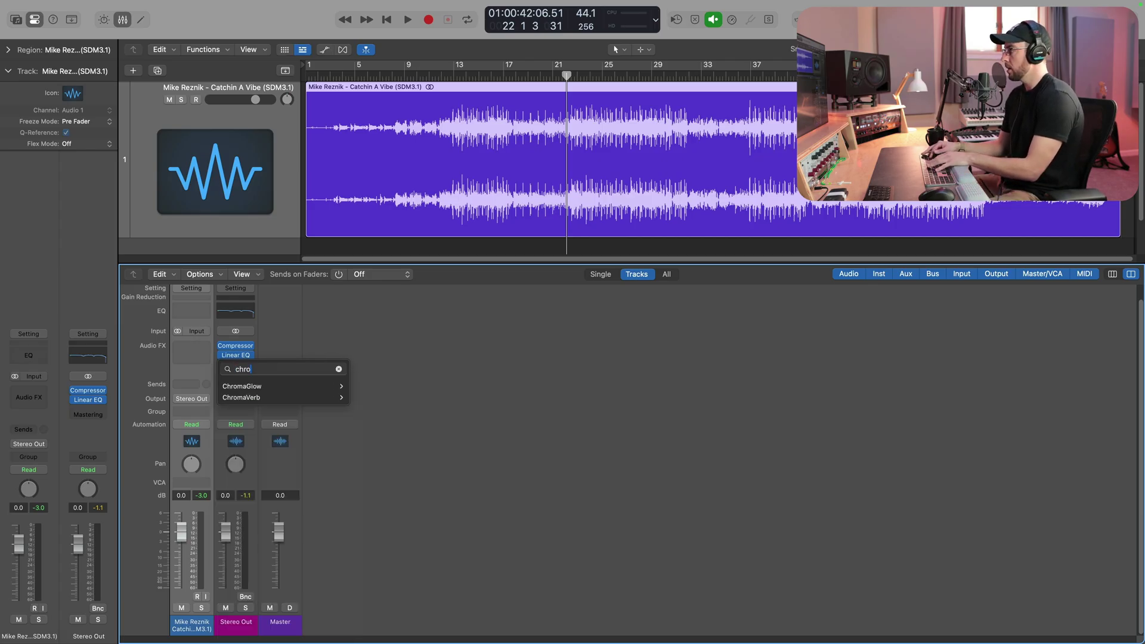
mouse_move(272, 389)
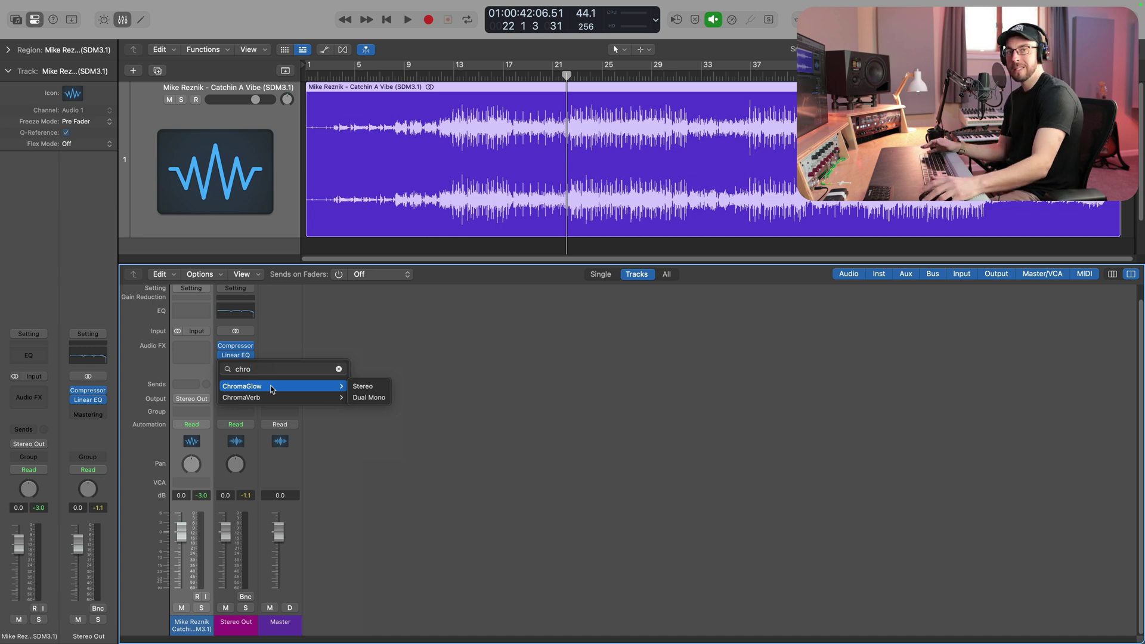
left_click(366, 388)
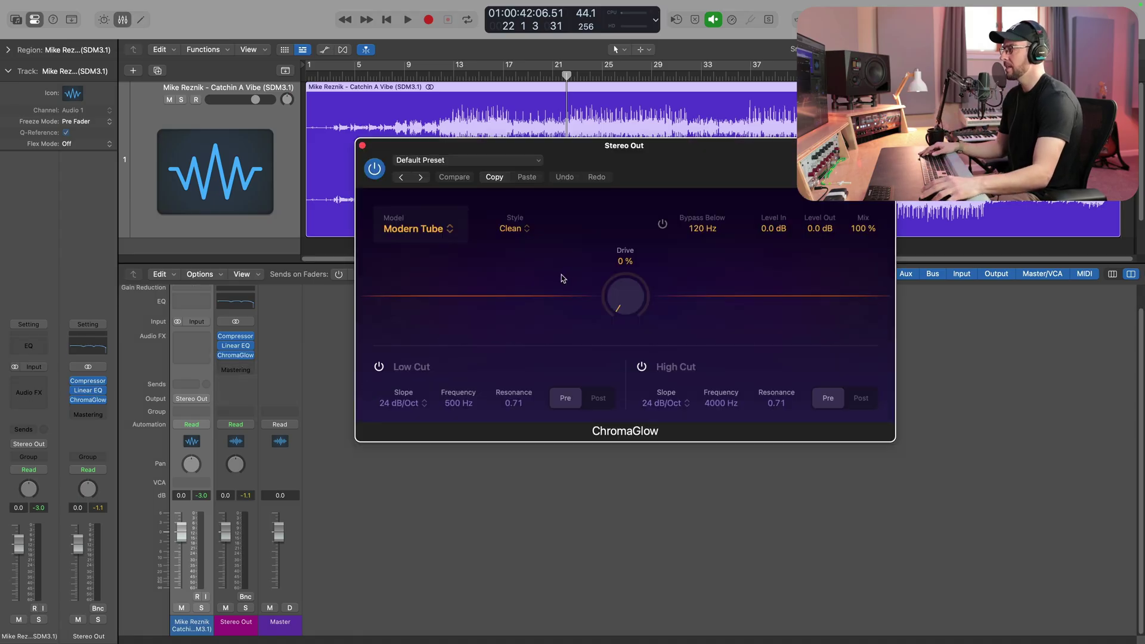
left_click_drag(670, 153, 624, 174)
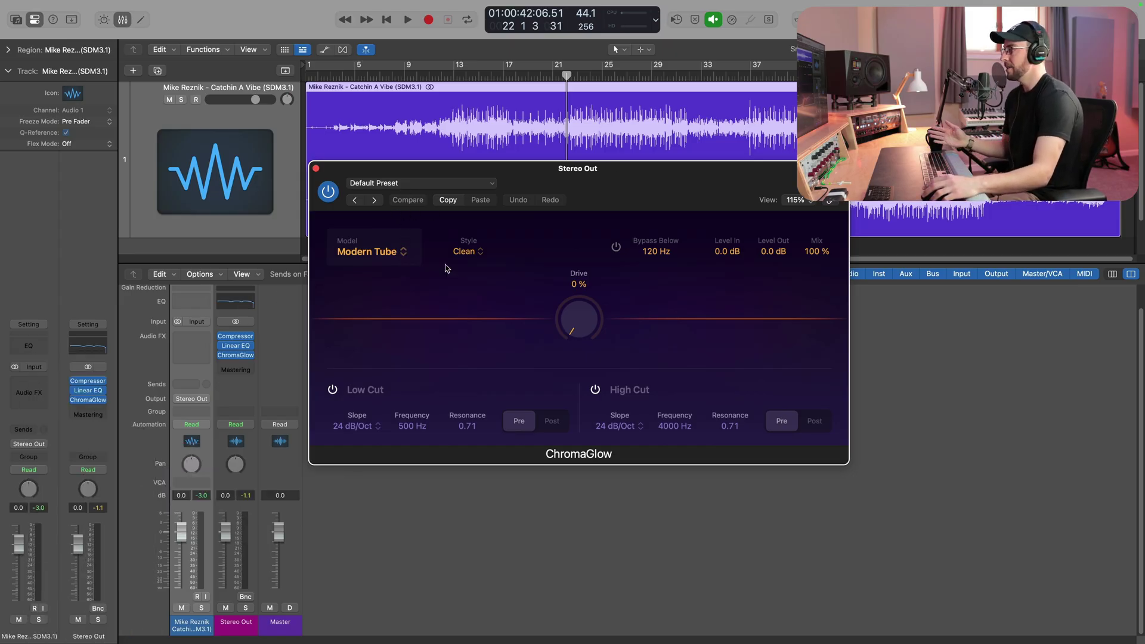
left_click(230, 301)
left_click(309, 250)
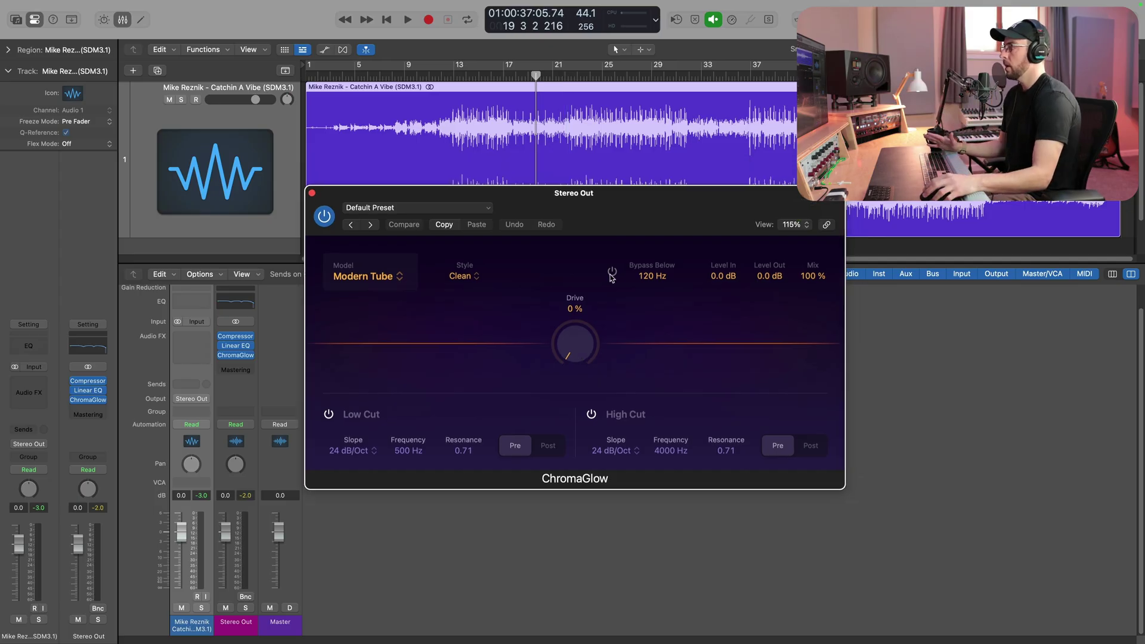
- Enable ChromaGlow's Bypass Below at 200 Hz and keep the Modern Tube model
left_click(612, 271)
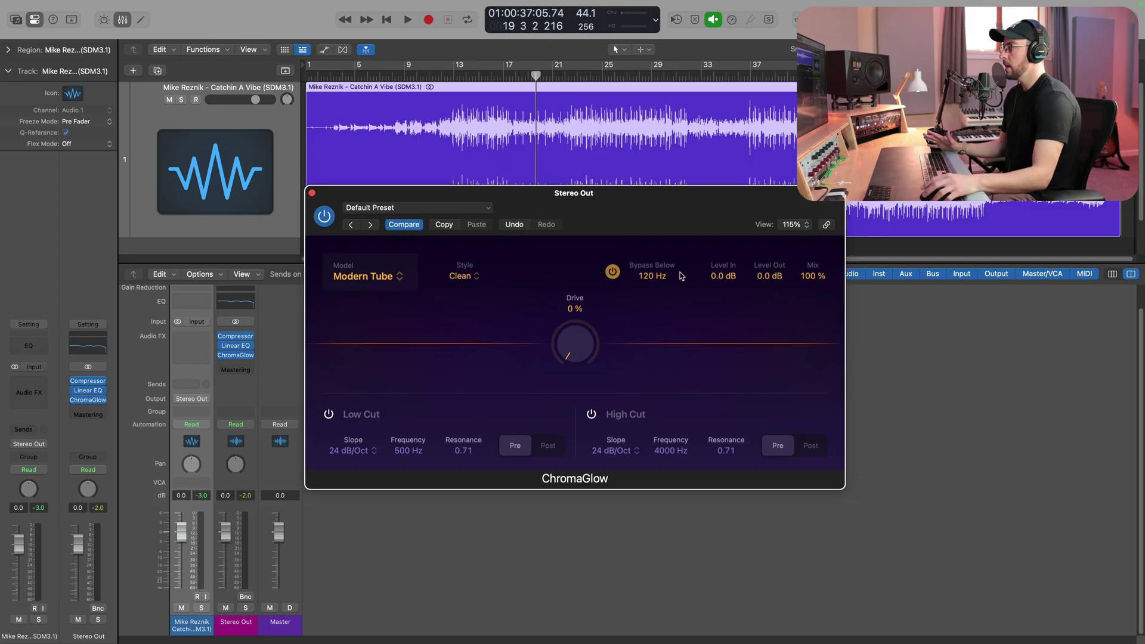
left_click_drag(650, 278, 662, 327)
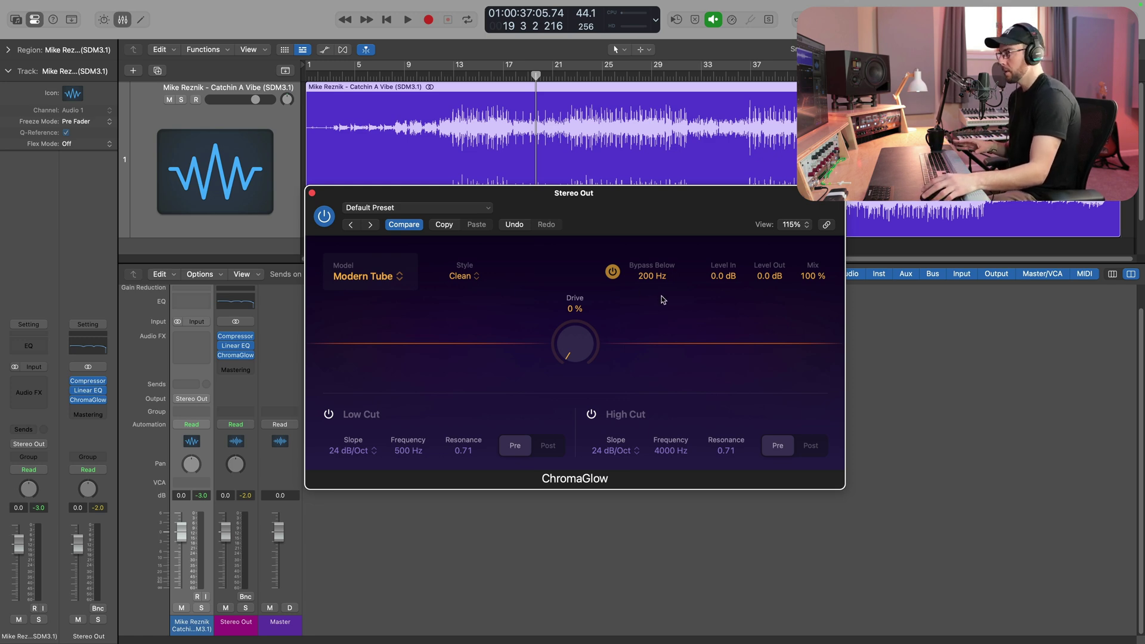
left_click(387, 279)
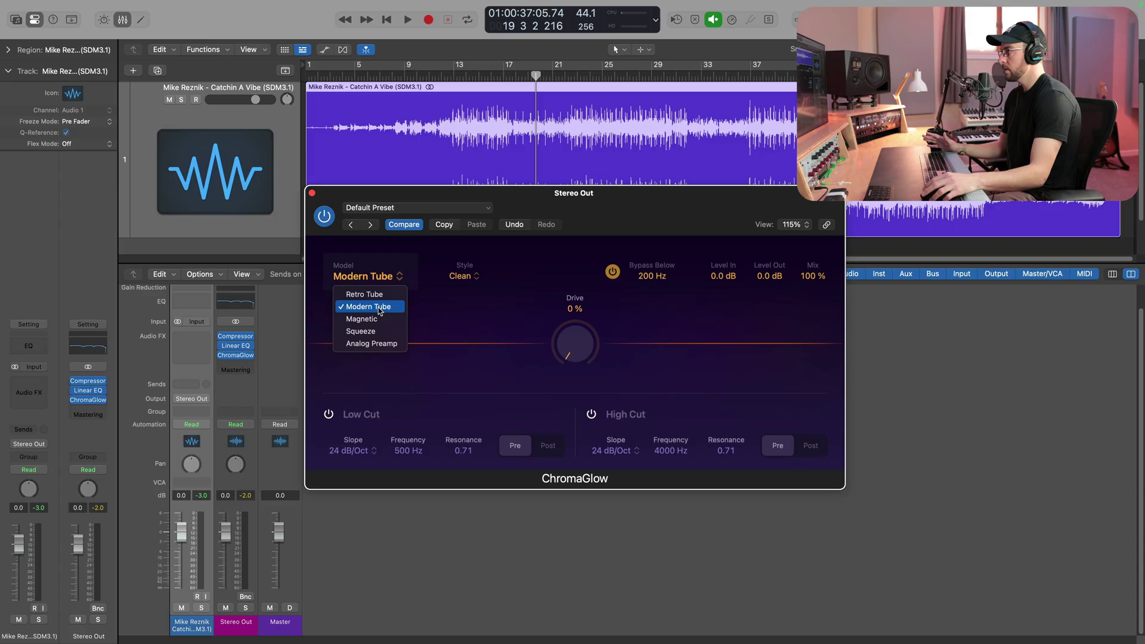
left_click(442, 310)
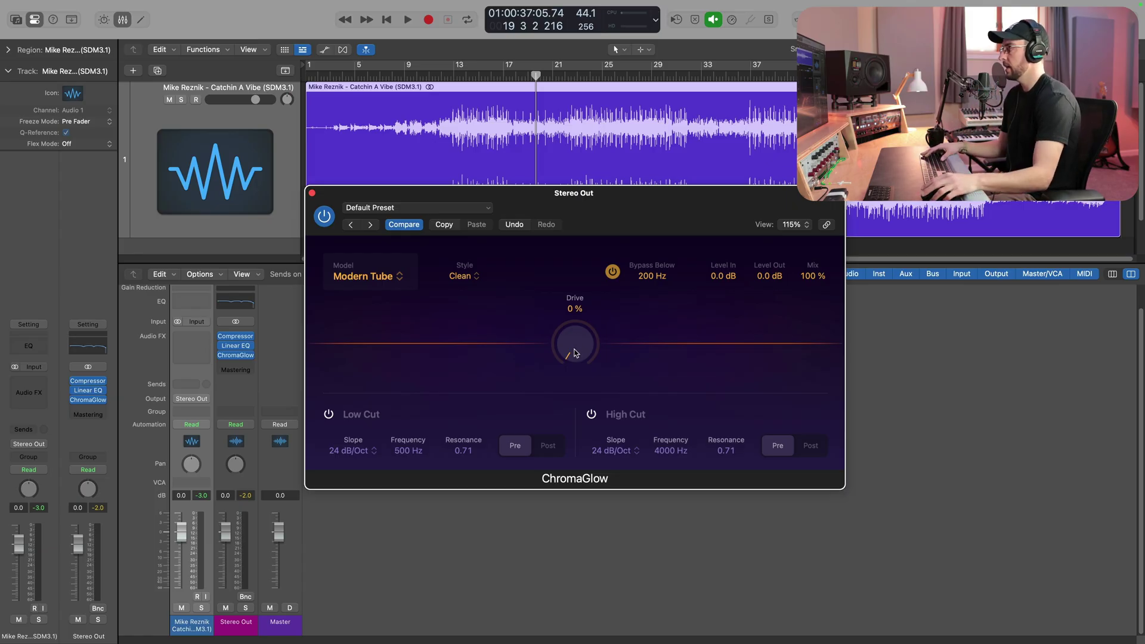
- Play from around bar 12, audition heavy ChromaGlow drive, and settle the Drive at 26 %
key("space")
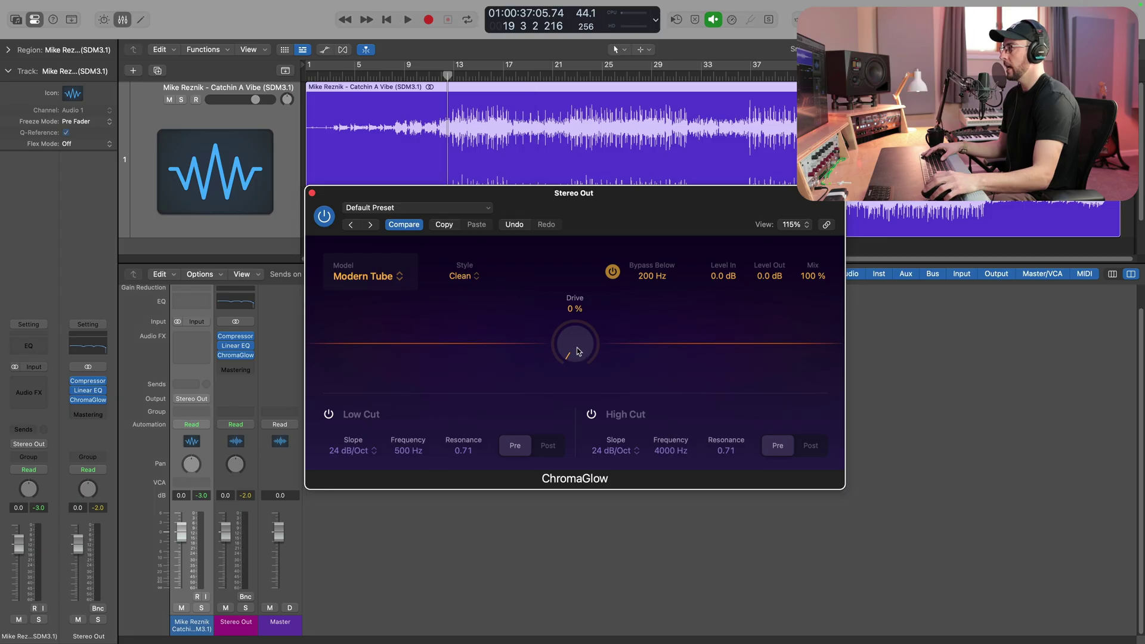
mouse_move(577, 347)
left_mouse_down()
mouse_move(586, 259)
mouse_move(584, 326)
left_mouse_up()
key("space")
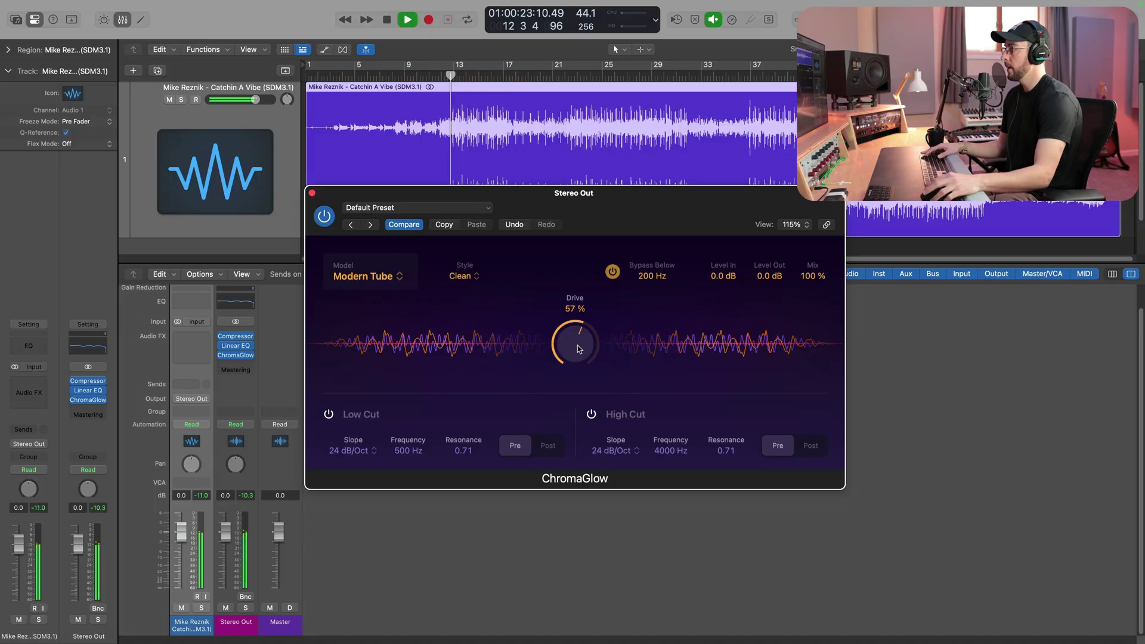
left_click_drag(578, 349, 573, 404)
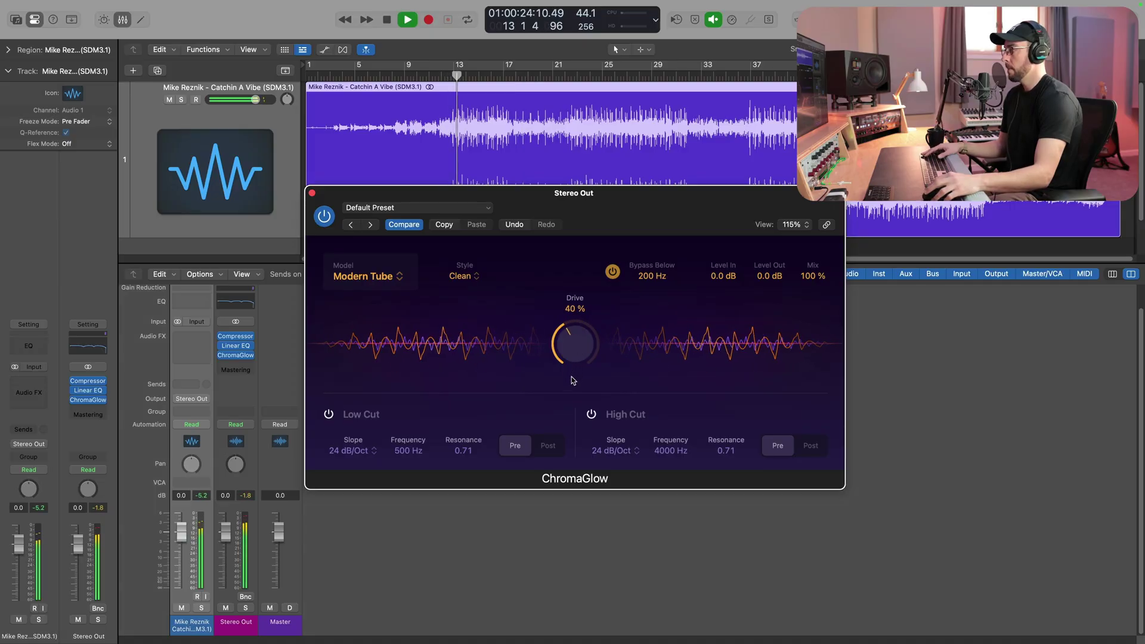
left_click_drag(573, 343, 571, 350)
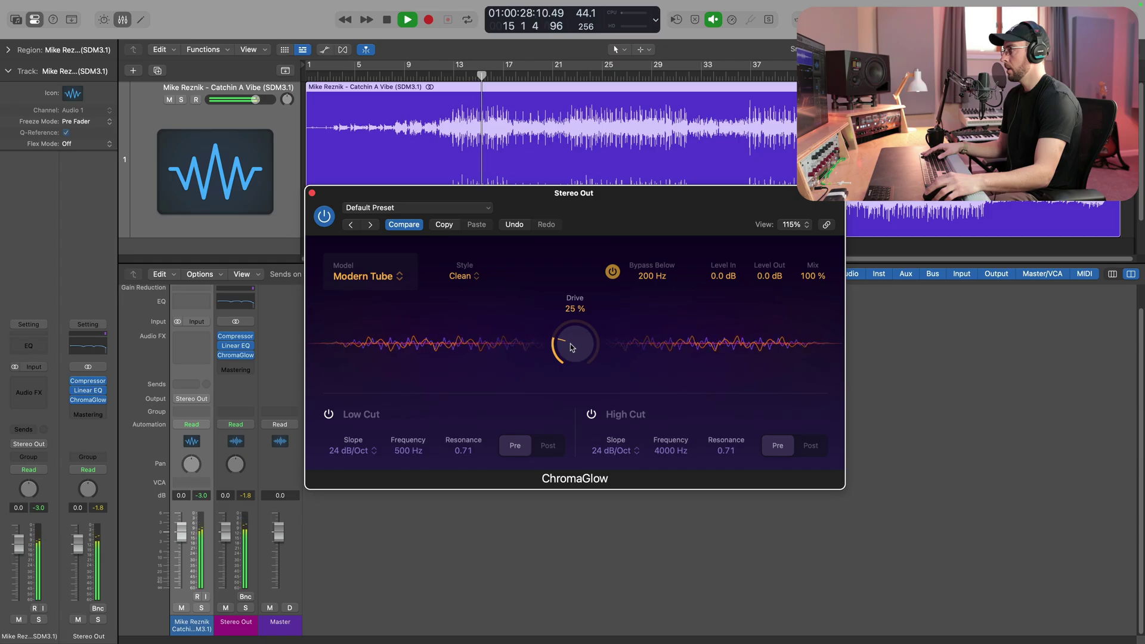
left_click_drag(571, 340, 572, 345)
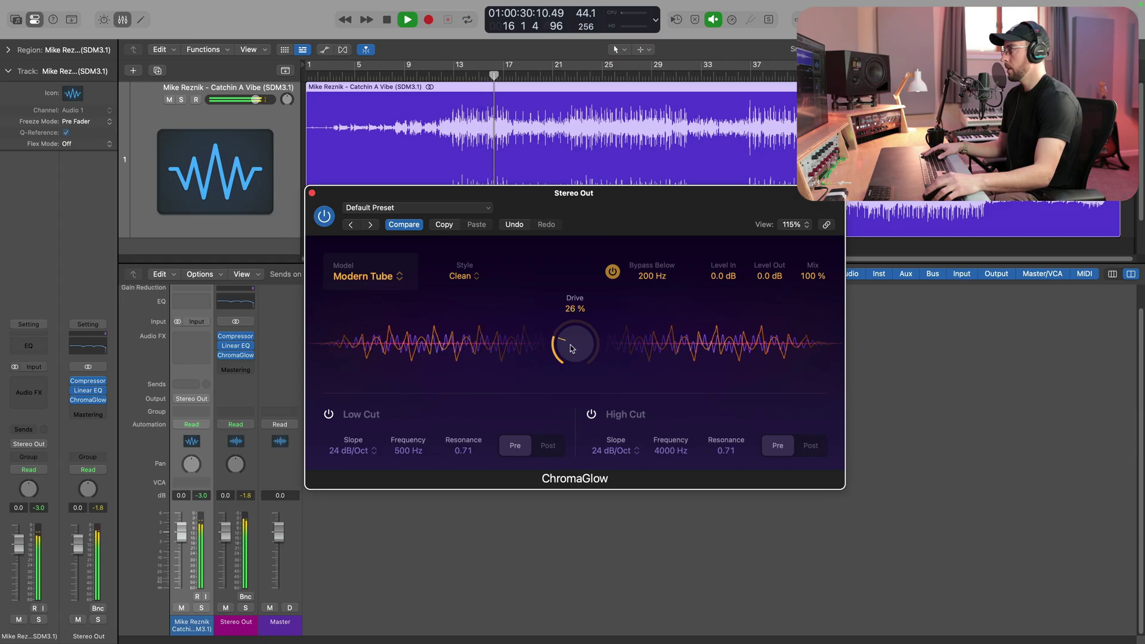
- Compare playback with ChromaGlow's Mix at 0 % and 100 %, leaving it at 100 %, and stop playback
double_click(812, 275)
type("0")
key("Return")
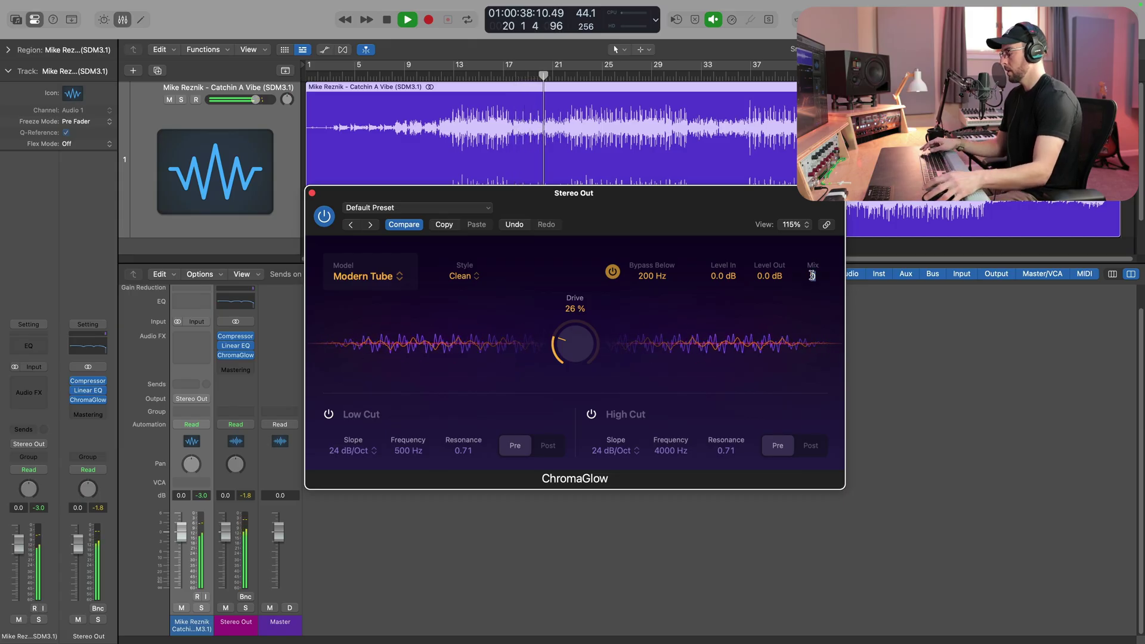
type("100")
key("Return")
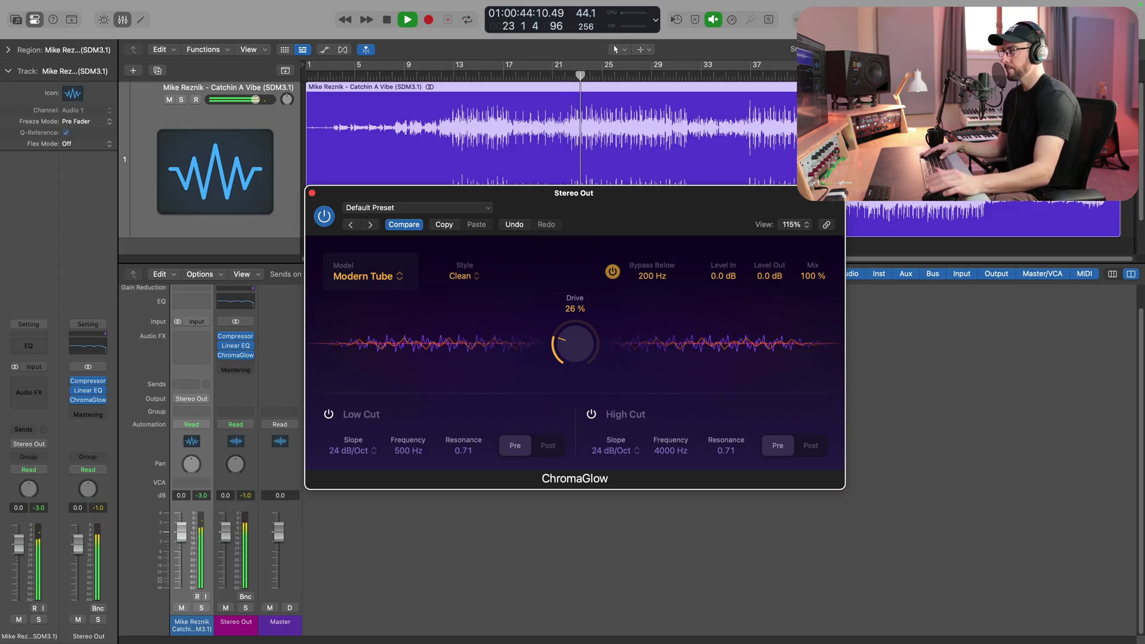
key("space")
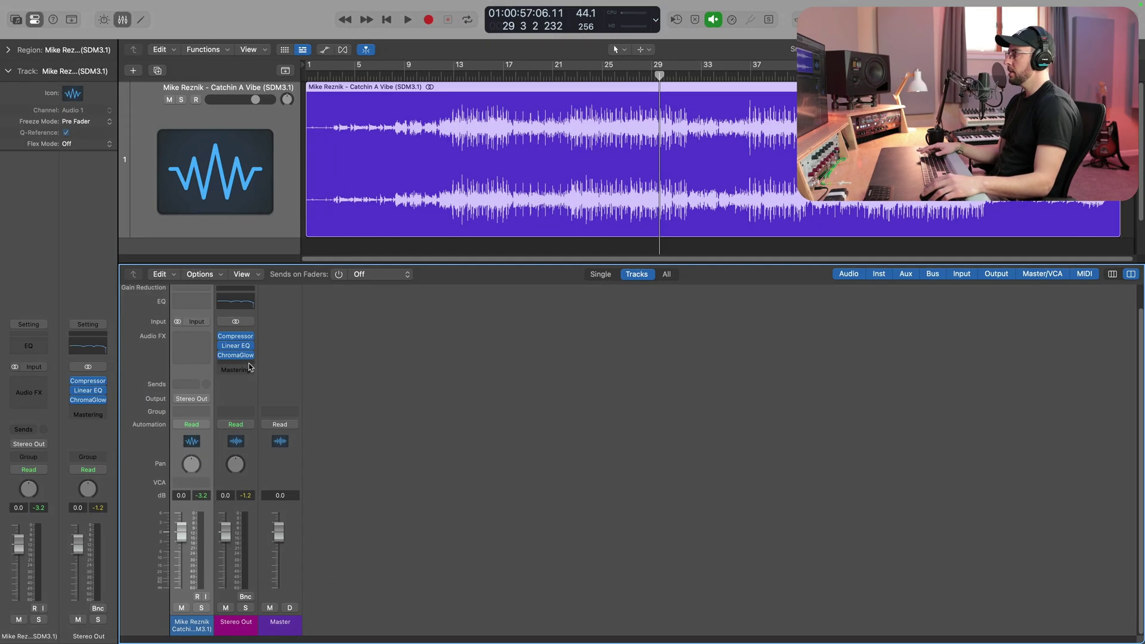
- Insert the stereo Multipressor plug-in after ChromaGlow on the Stereo Out channel and reposition its window
left_click(236, 365)
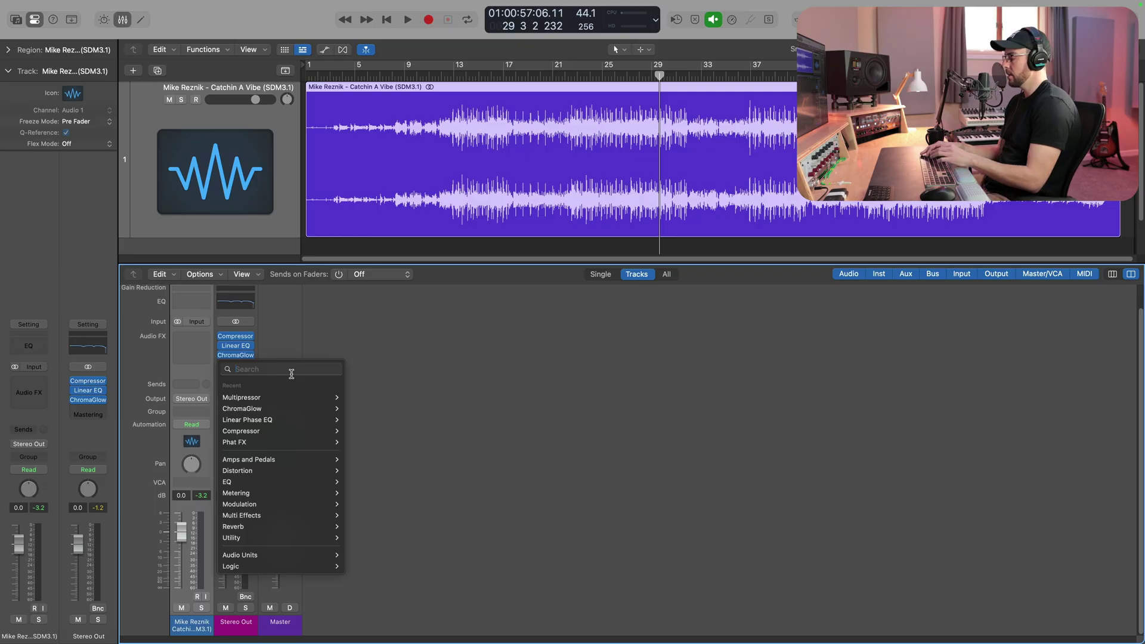
mouse_move(272, 399)
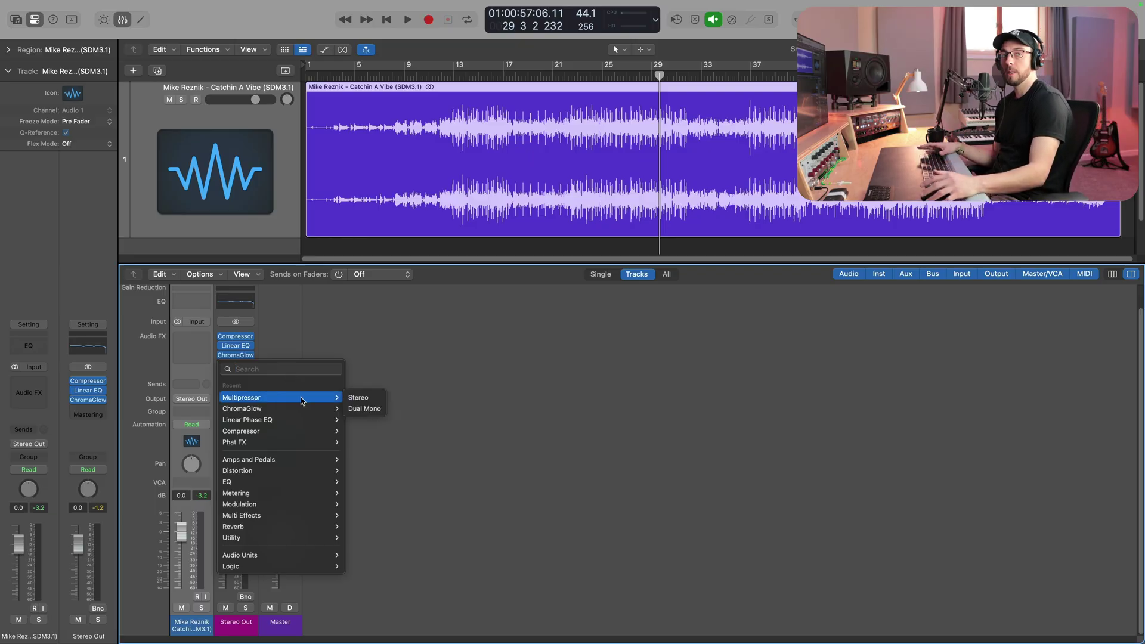
left_click(357, 397)
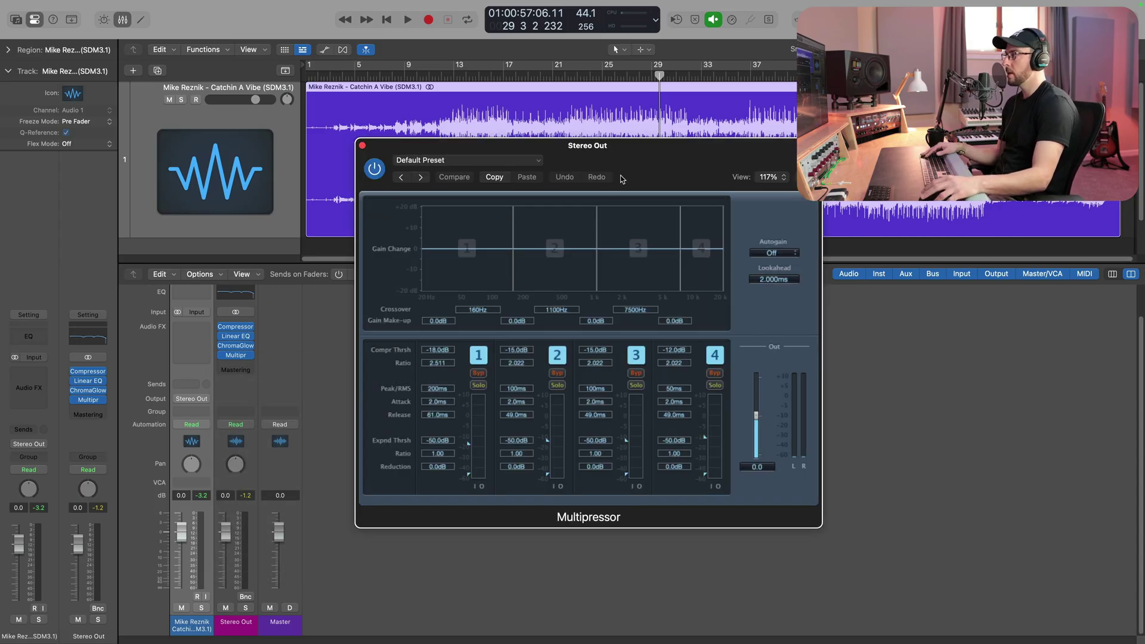
left_click_drag(624, 153, 624, 182)
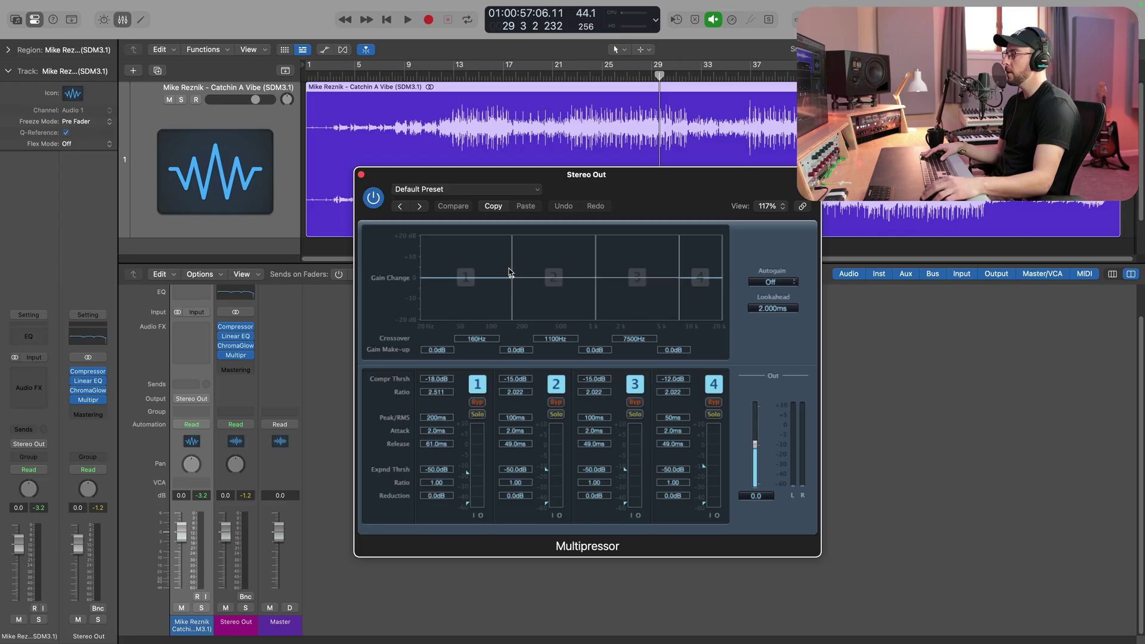
- Set the Multipressor's first crossover to 110 Hz and its second crossover to 690 Hz
left_click_drag(512, 278, 493, 268)
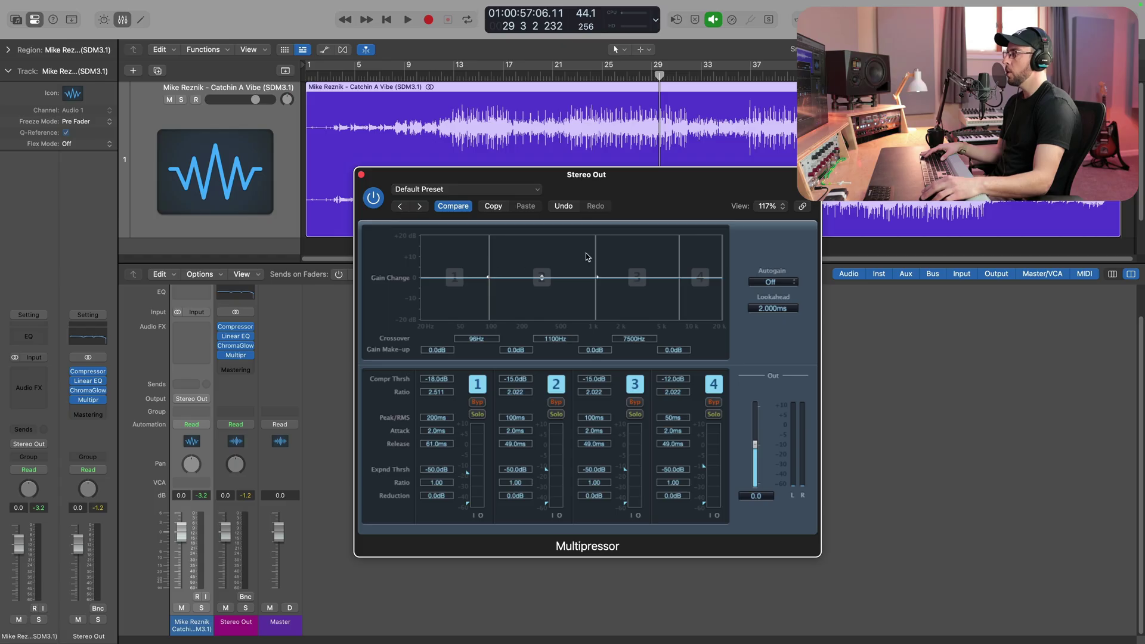
left_click_drag(596, 258, 577, 256)
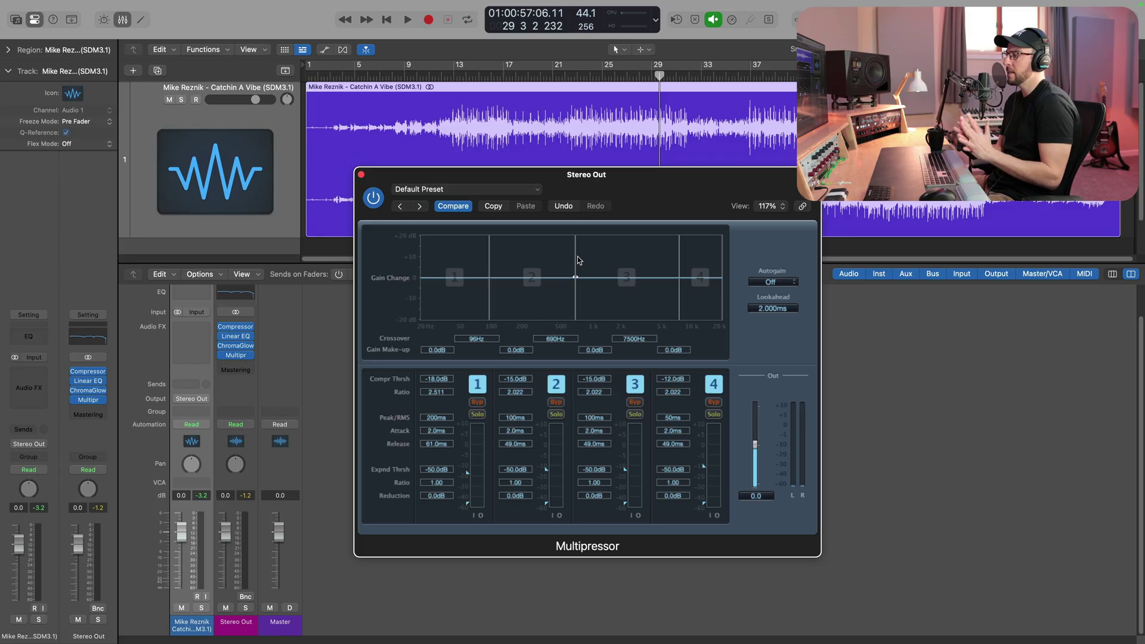
left_click_drag(490, 266, 497, 266)
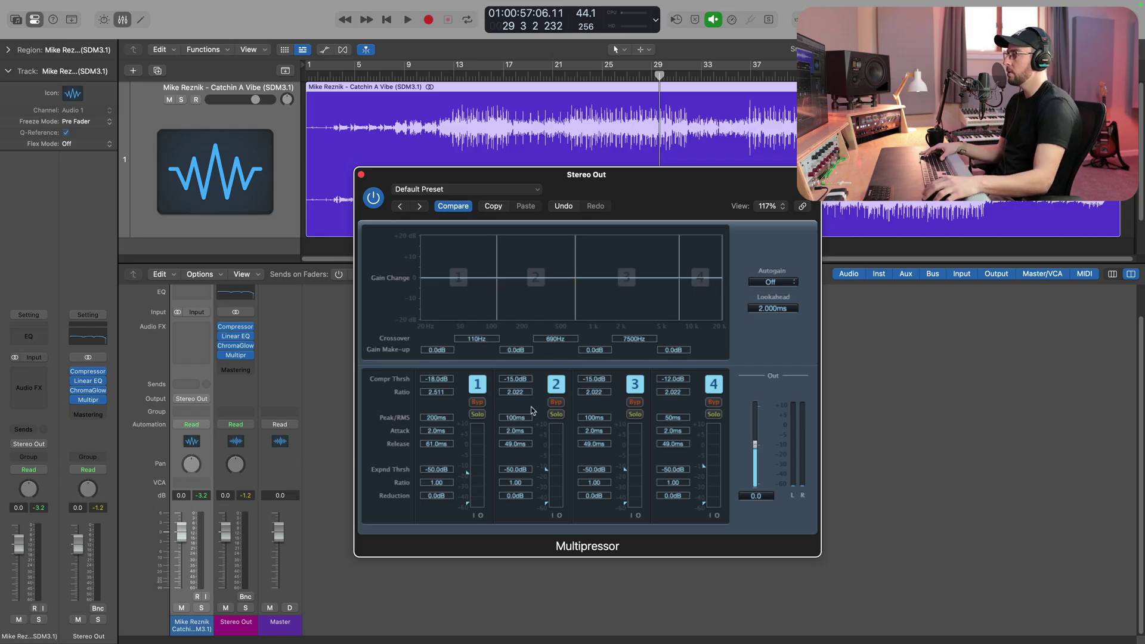
- Bypass Multipressor bands 1, 3 and 4 and raise band 2's compressor threshold to -2.50 dB
left_click(635, 402)
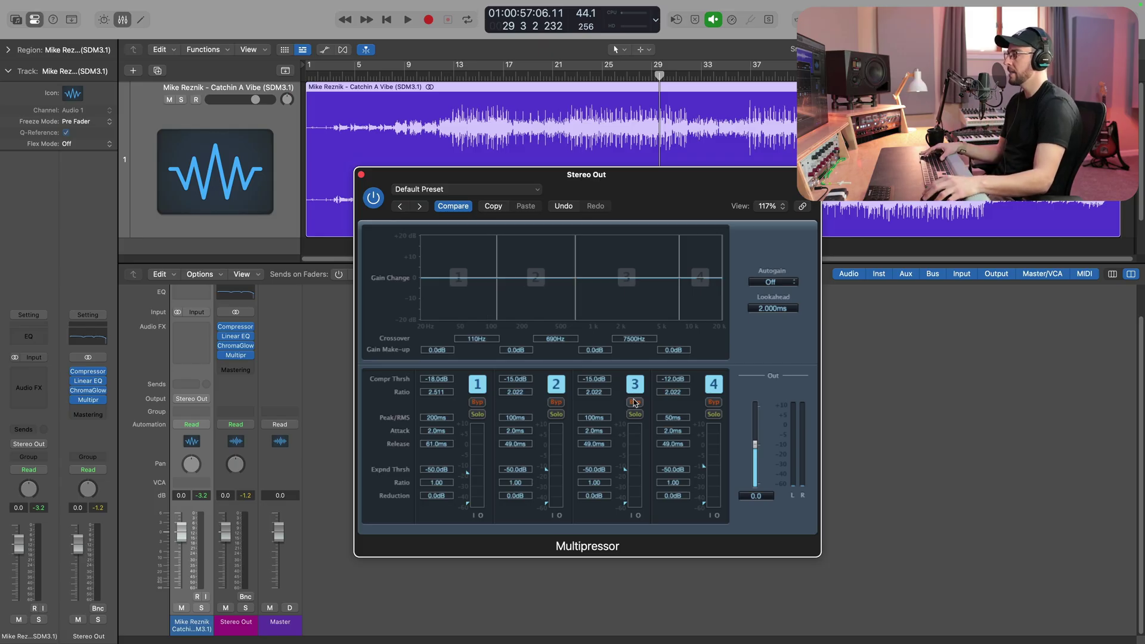
left_click(714, 402)
left_click(477, 402)
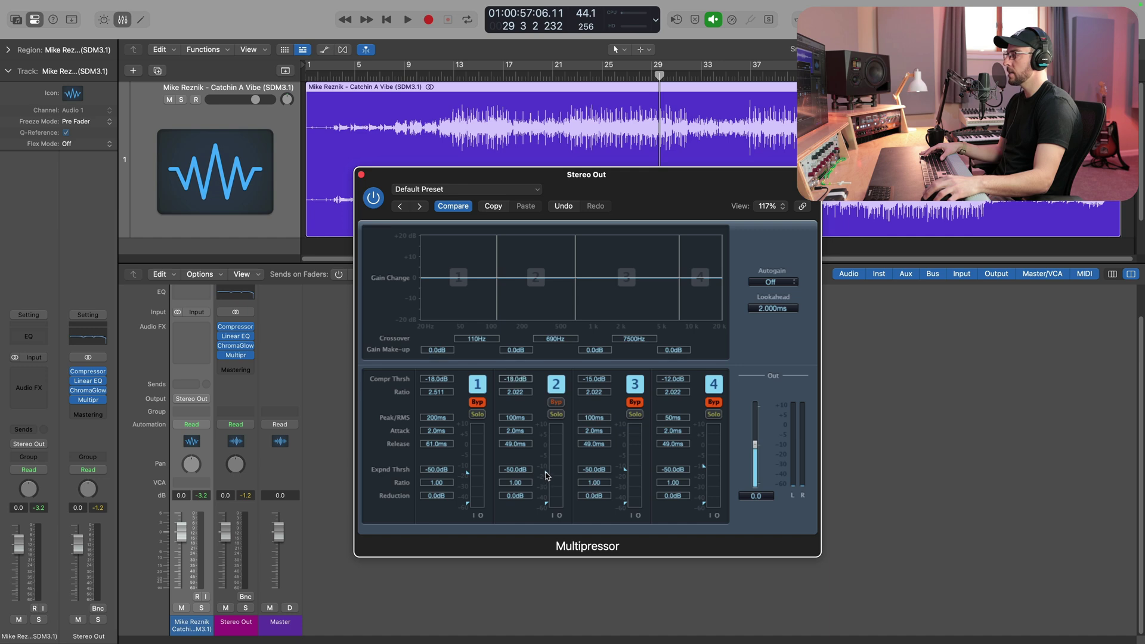
mouse_move(547, 476)
left_mouse_down()
mouse_move(548, 439)
mouse_move(548, 451)
left_mouse_up()
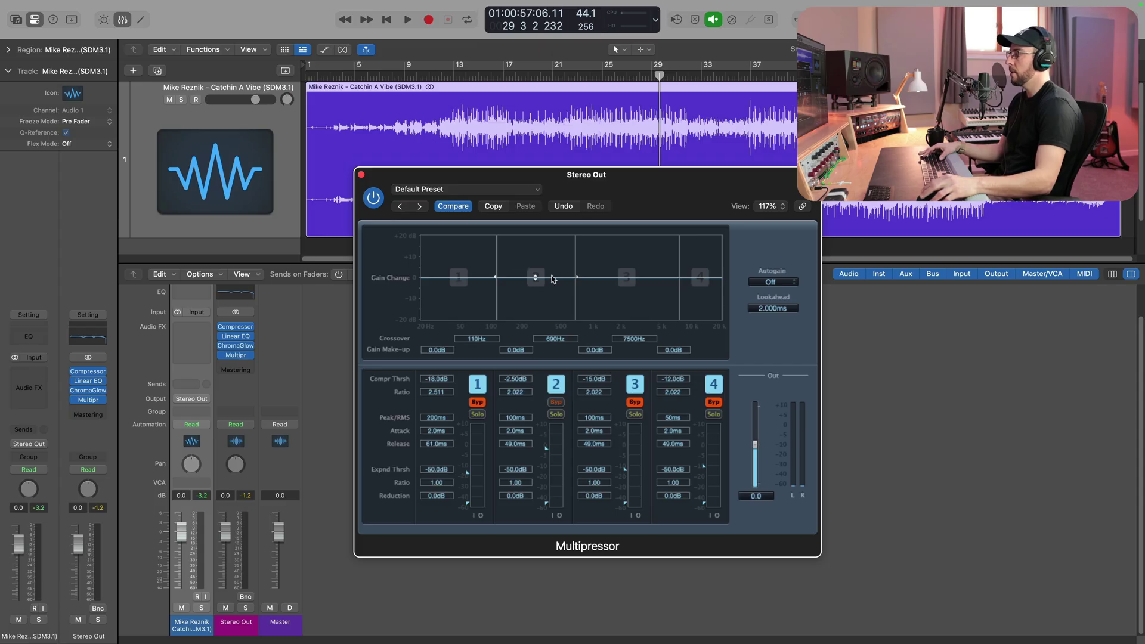
- Move the crossover between bands 2 and 3 to 870 Hz and lower band 2's threshold to -17.5 dB while playing it soloed
left_click_drag(575, 269, 587, 270)
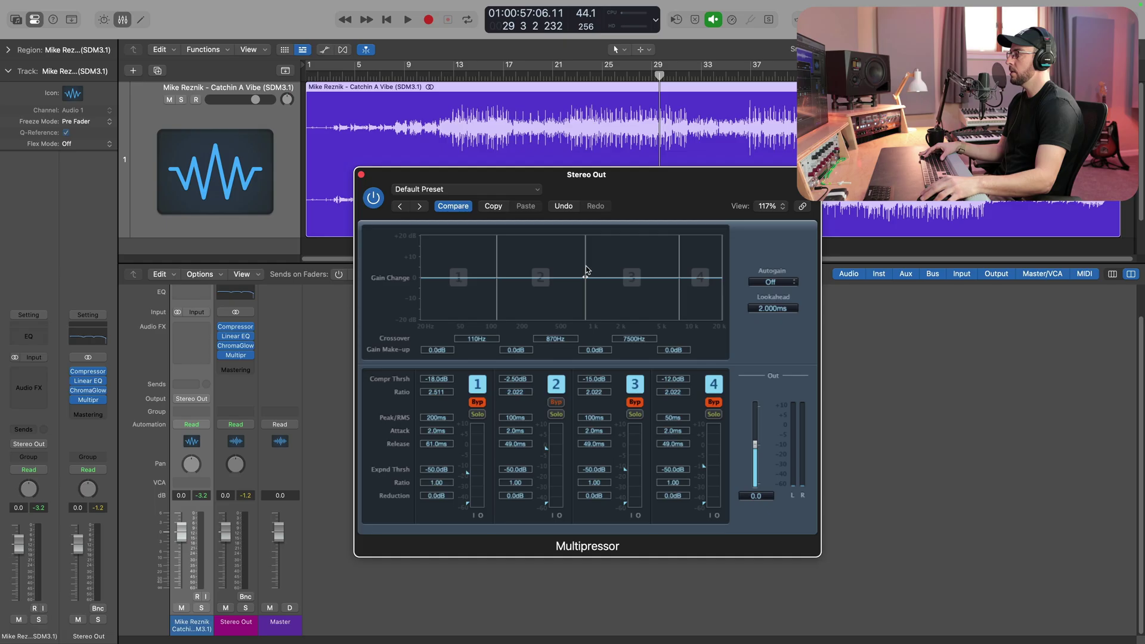
left_click(557, 415)
key("space")
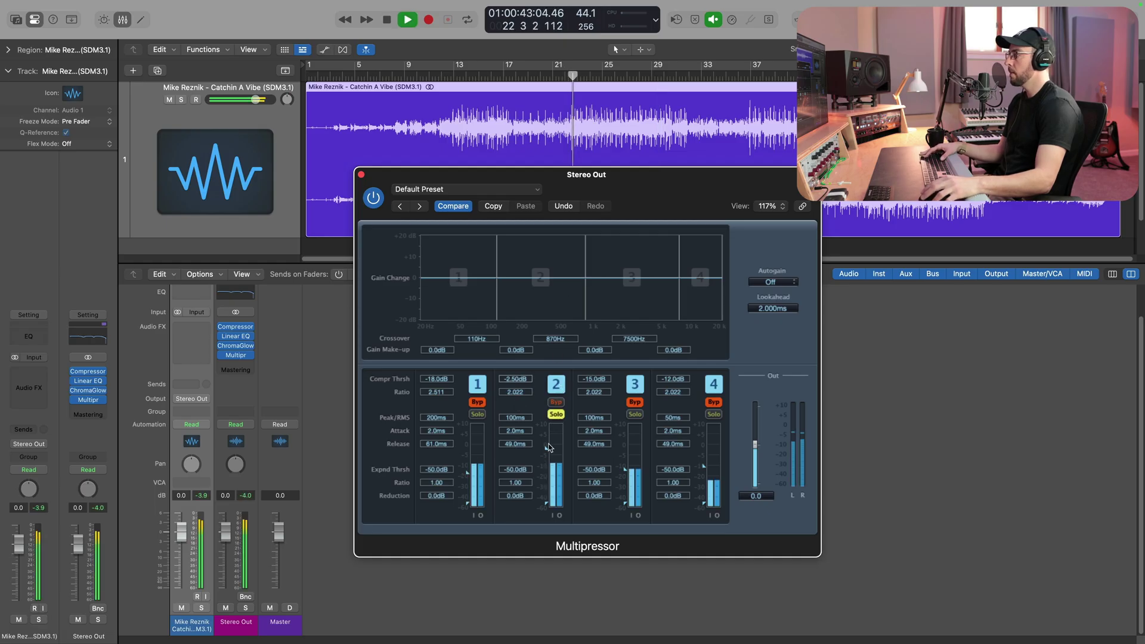
left_click_drag(547, 451, 546, 475)
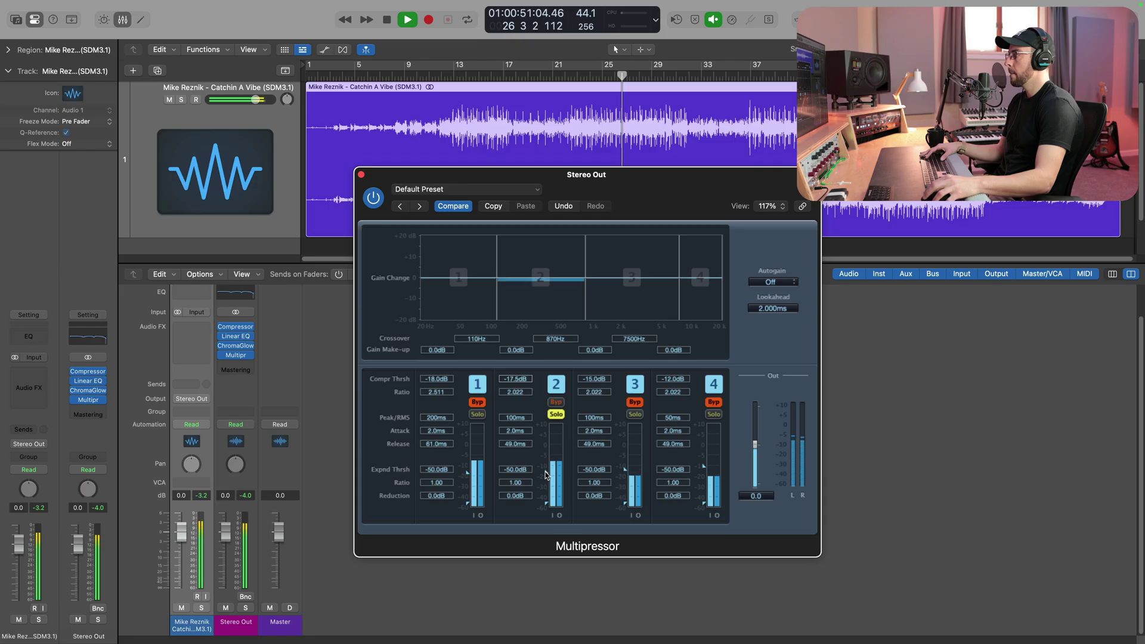
- Compare soloed band 2 bypassed and active, set its threshold to -15.5 dB, and unsolo it
left_click(557, 404)
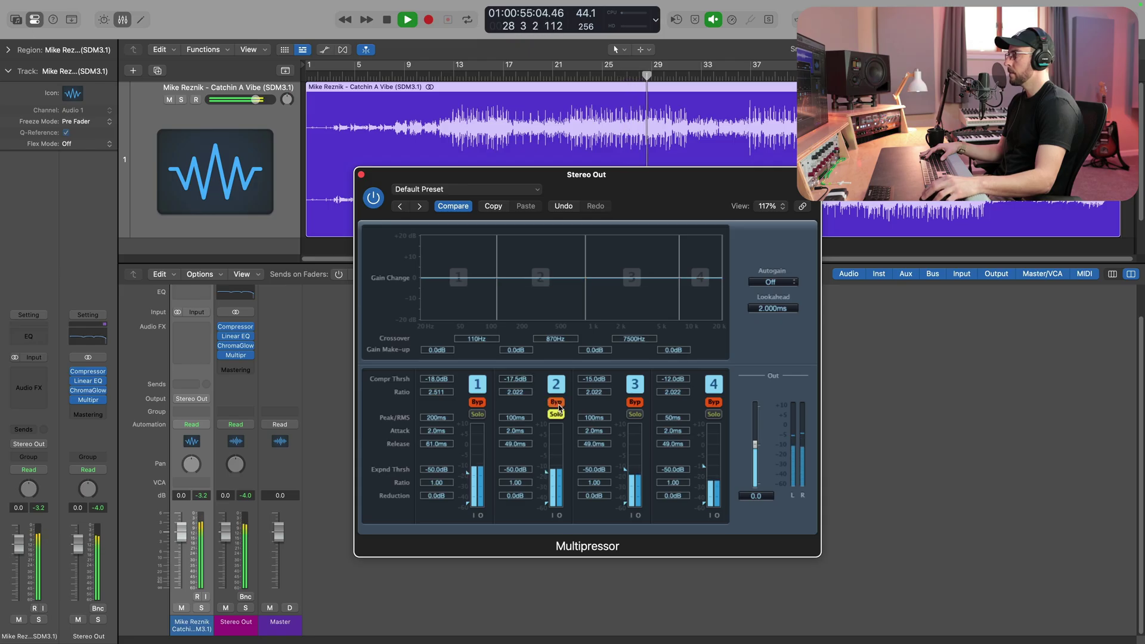
left_click(557, 403)
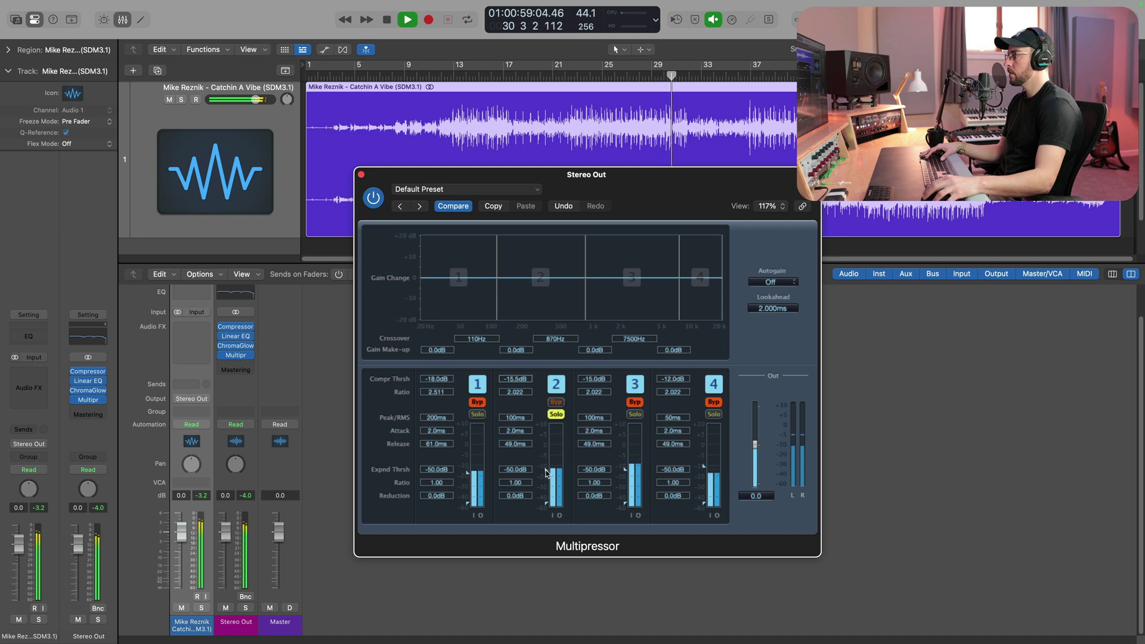
left_click_drag(546, 473, 546, 470)
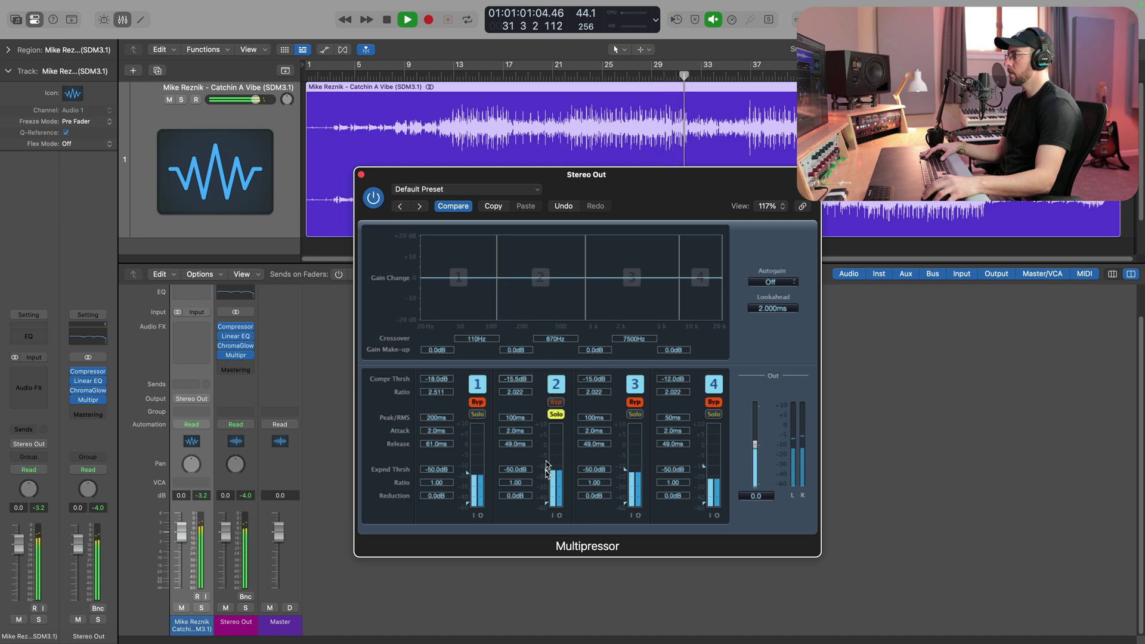
left_click(557, 415)
key("space")
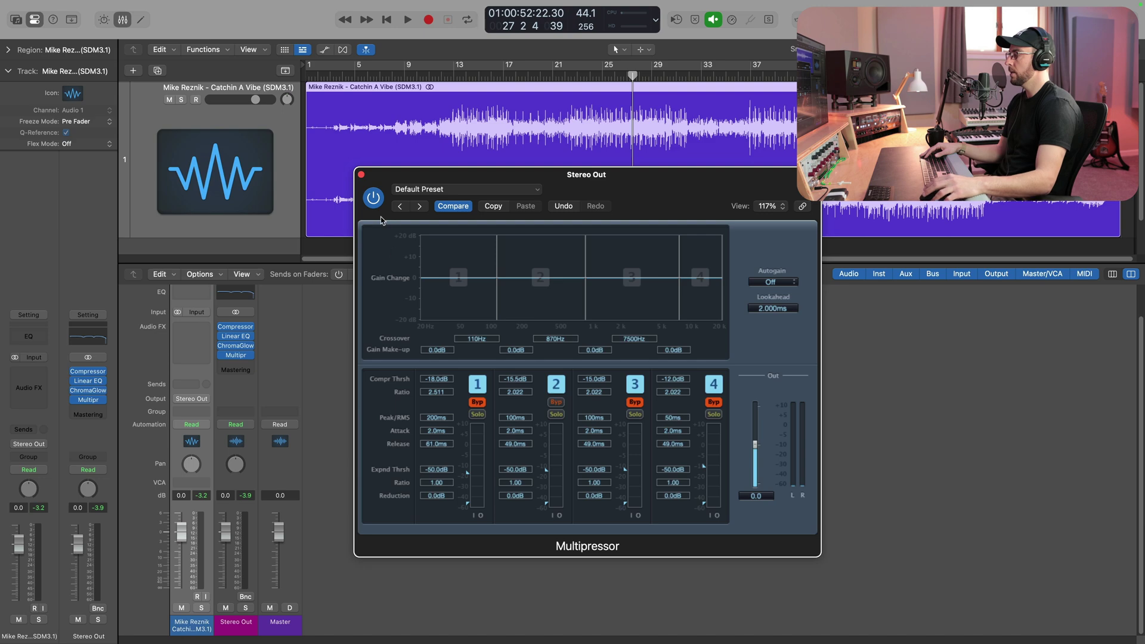
- Close the Multipressor and insert a stereo Vintage Graphic EQ after it on the Stereo Out channel
left_click(361, 177)
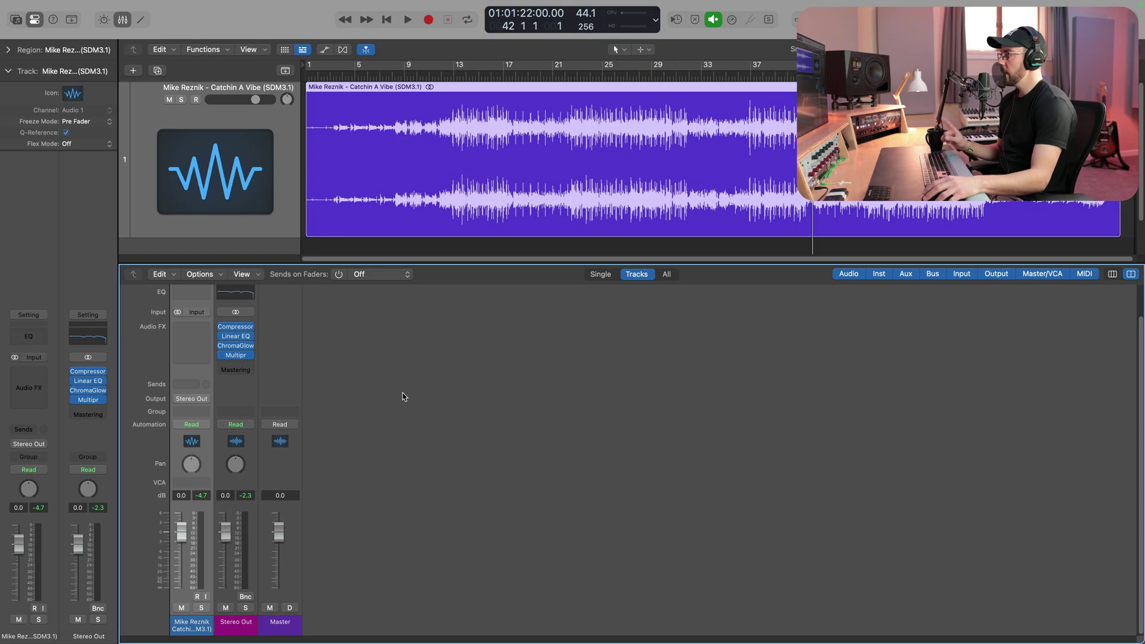
left_click(245, 365)
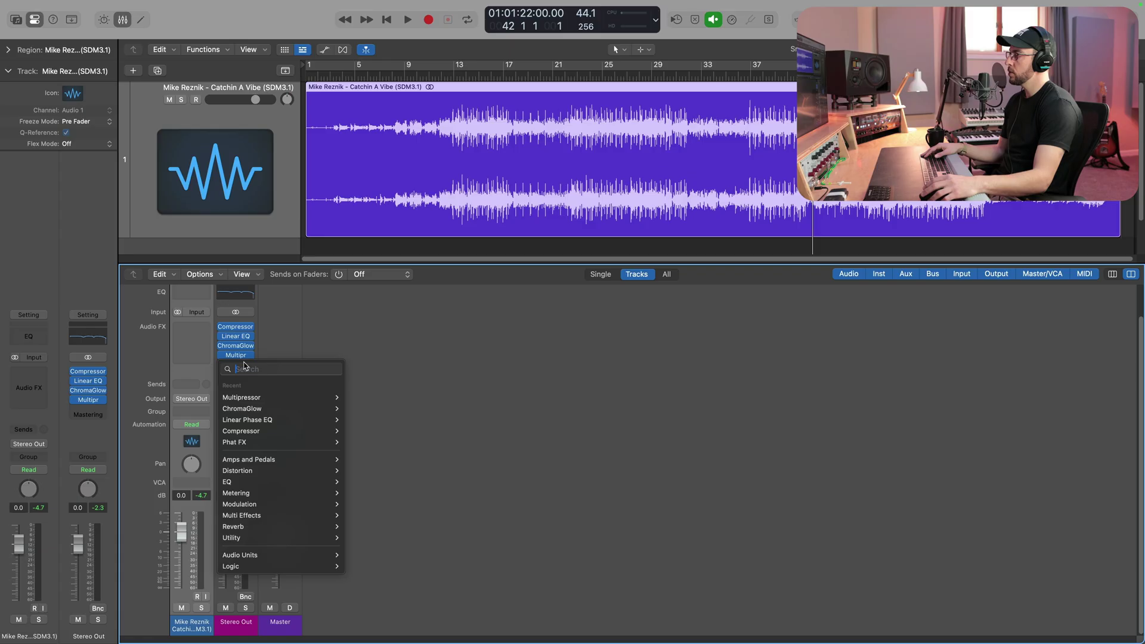
mouse_move(249, 424)
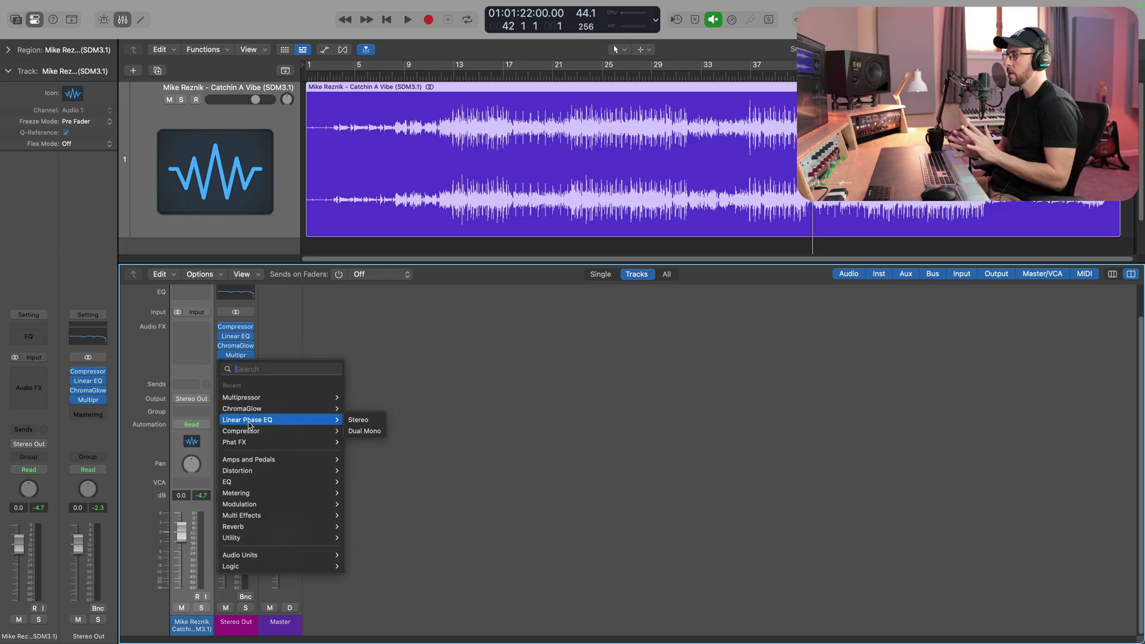
mouse_move(250, 481)
mouse_move(417, 482)
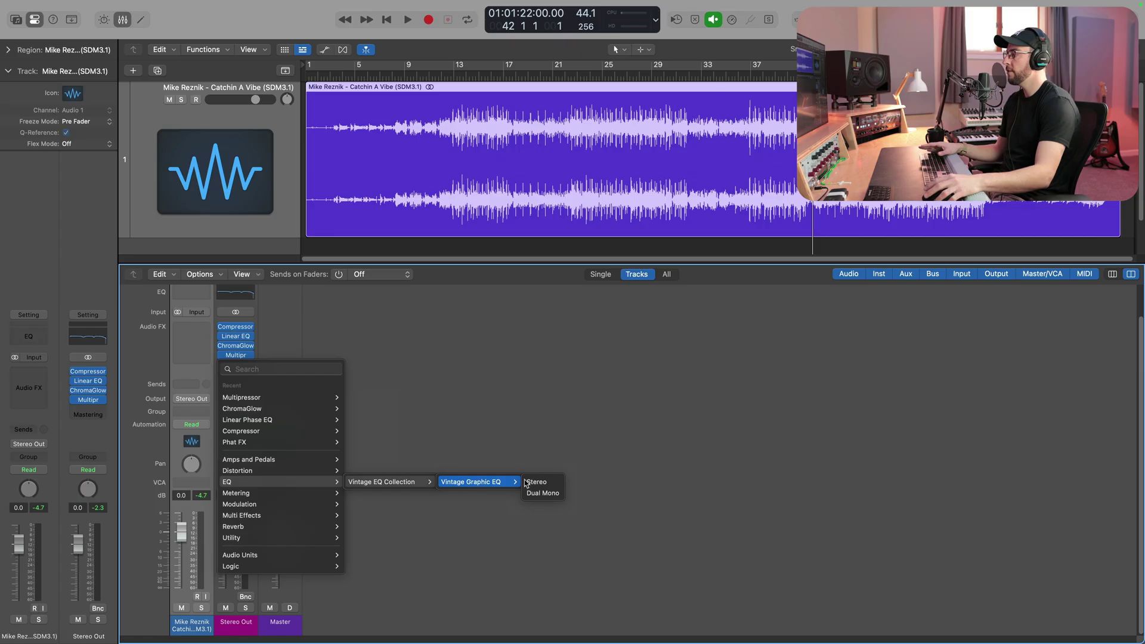
left_click(527, 482)
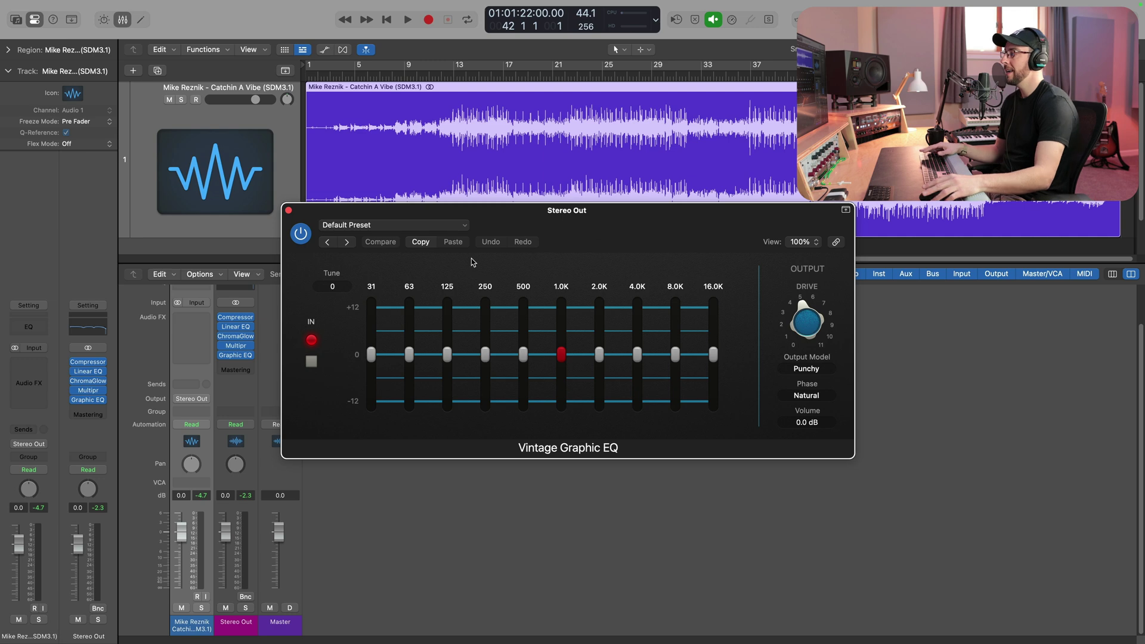
- Set the Vintage Graphic EQ's Tune to +1 and keep its output model on Punchy (Graphic EQ)
mouse_move(333, 287)
left_mouse_down()
mouse_move(333, 263)
mouse_move(346, 322)
mouse_move(346, 290)
mouse_move(329, 276)
mouse_move(330, 298)
mouse_move(332, 264)
mouse_move(332, 277)
left_mouse_up()
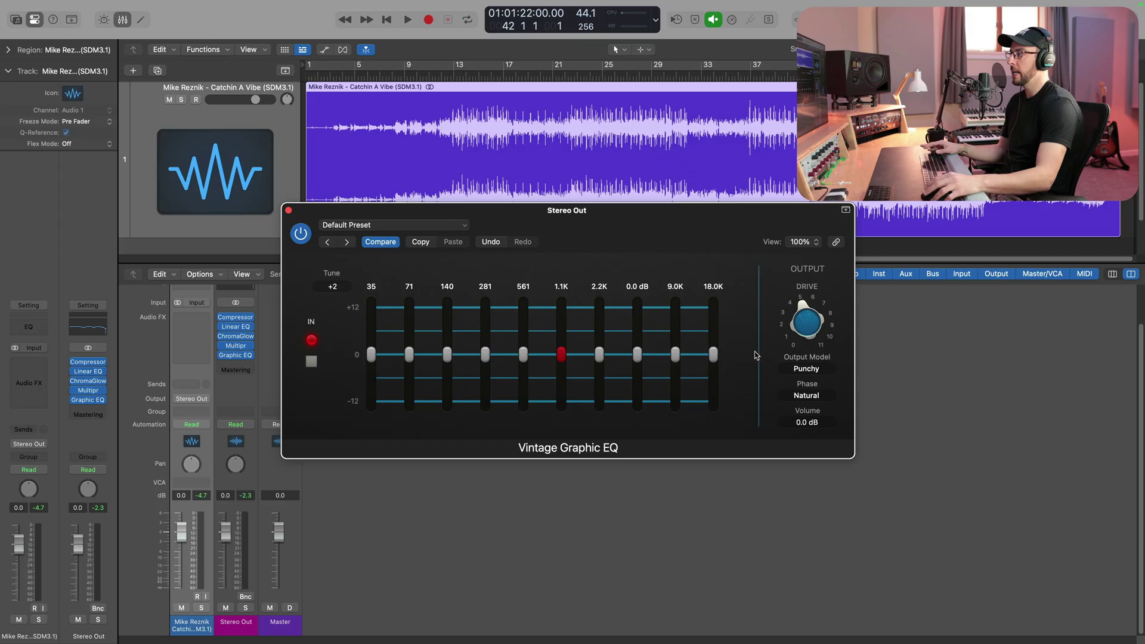
left_click(811, 368)
left_click(743, 325)
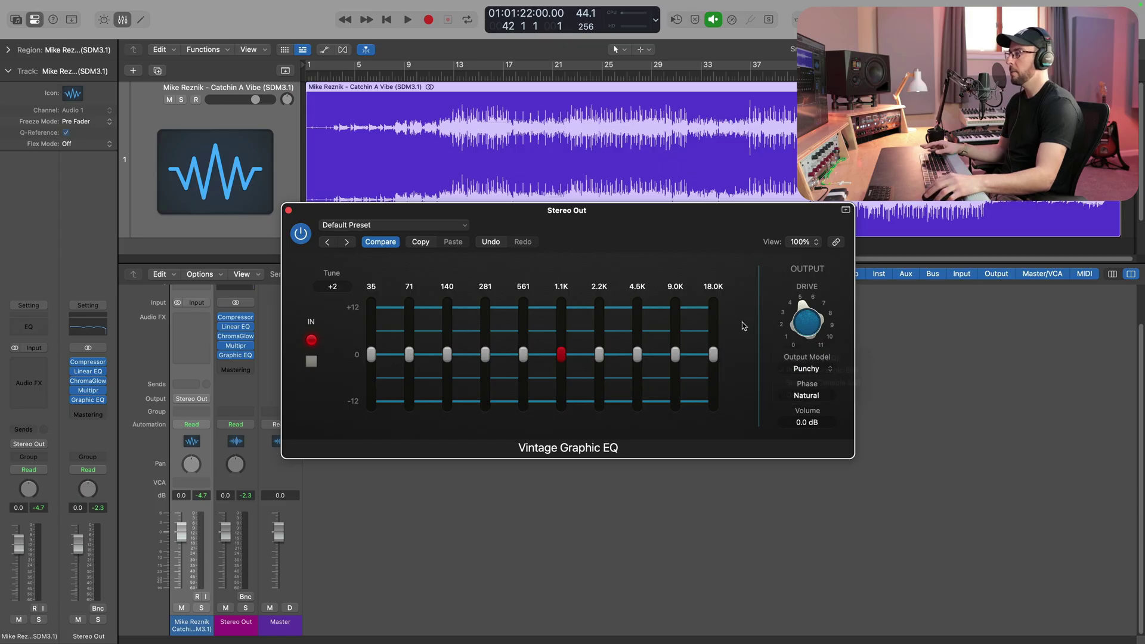
left_click(805, 366)
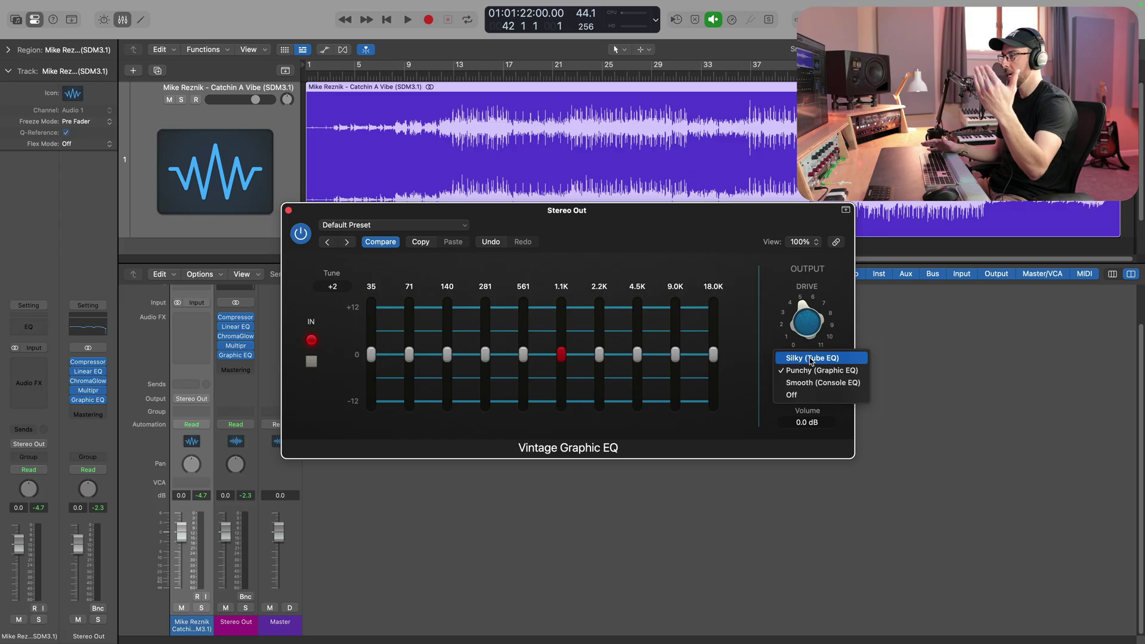
left_click(811, 371)
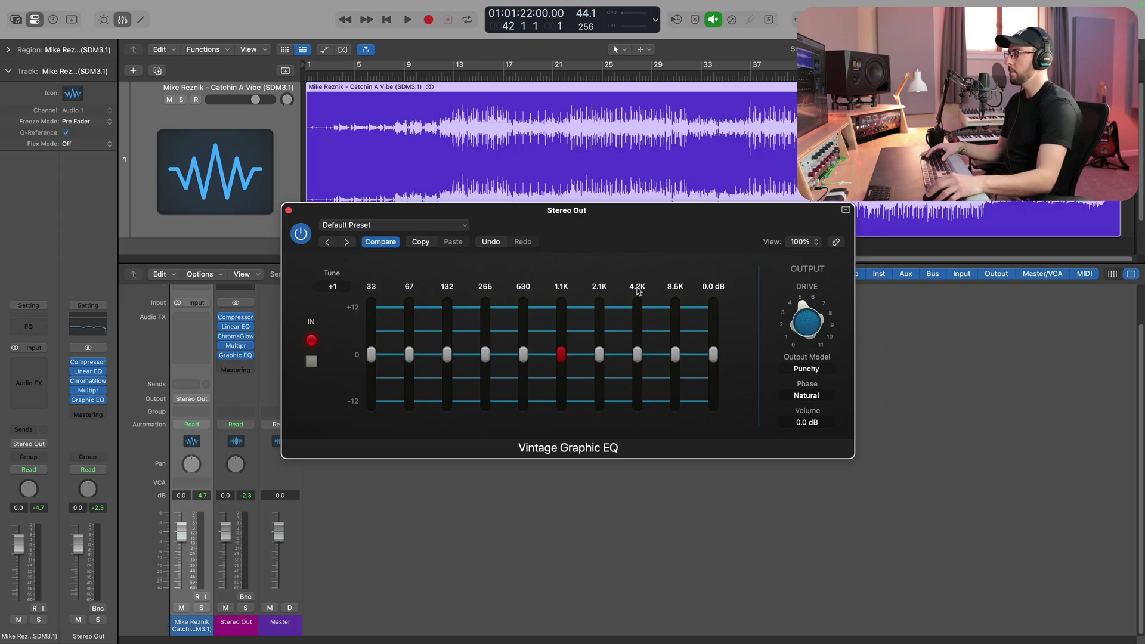
left_click_drag(333, 287, 333, 288)
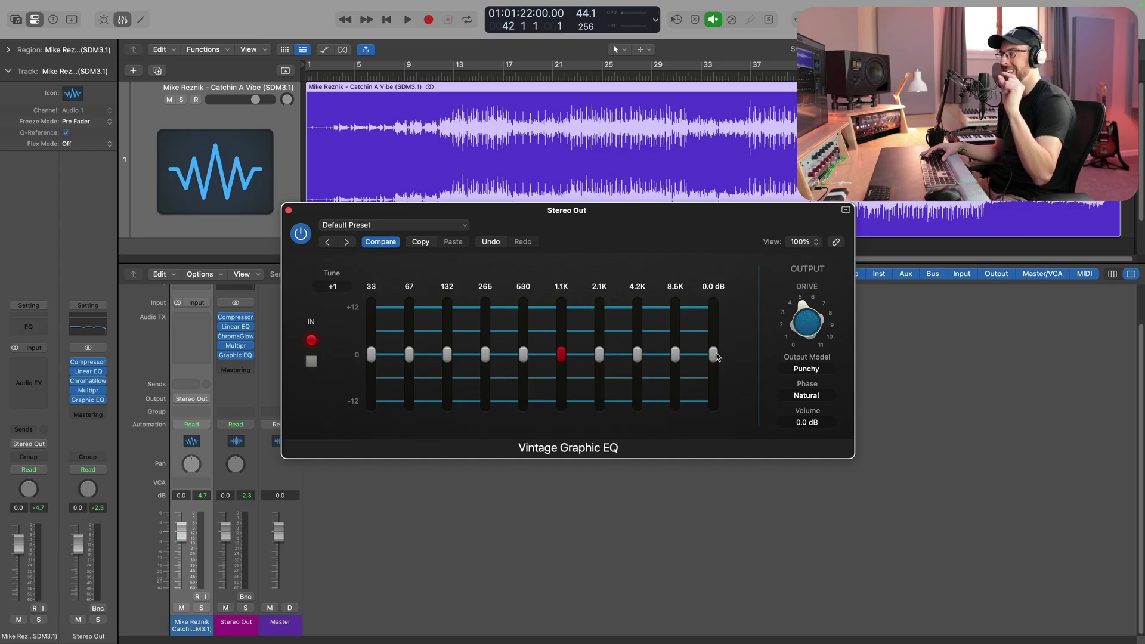
- During playback, slightly boost the Vintage Graphic EQ's 17.0K band and raise its 33 Hz band by about 1.1 dB
key("space")
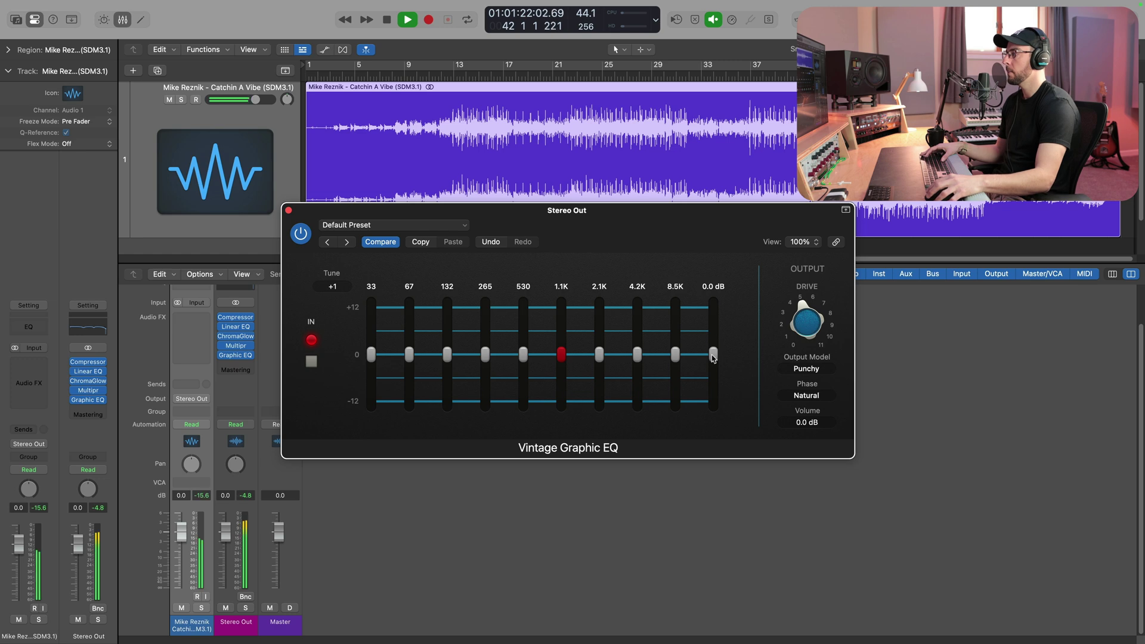
left_click_drag(713, 356, 714, 350)
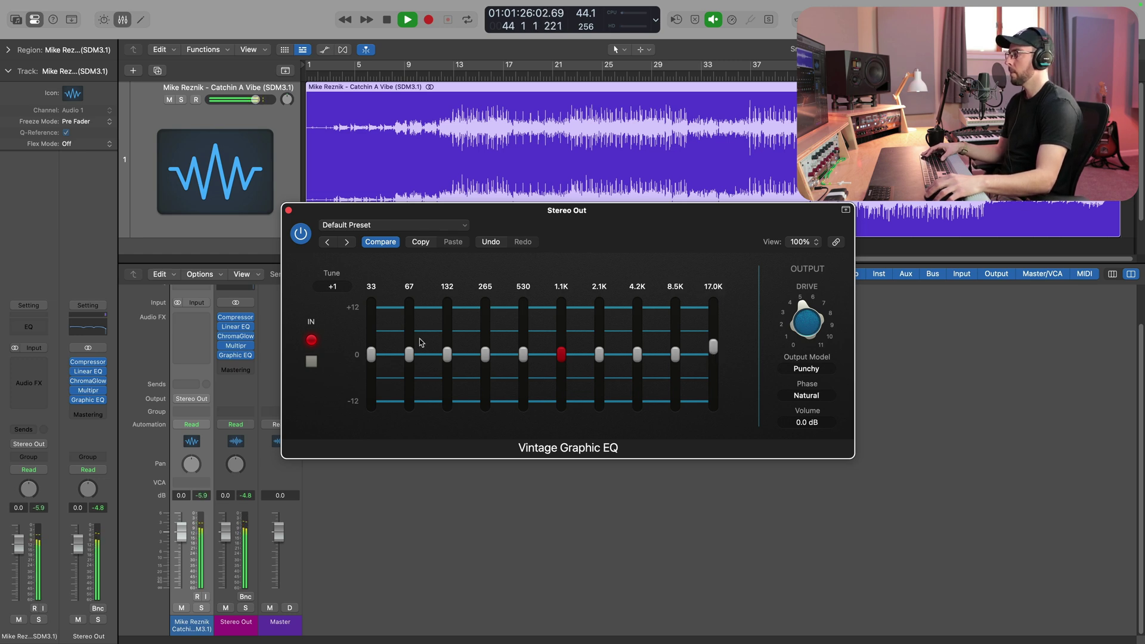
left_click_drag(371, 354, 371, 349)
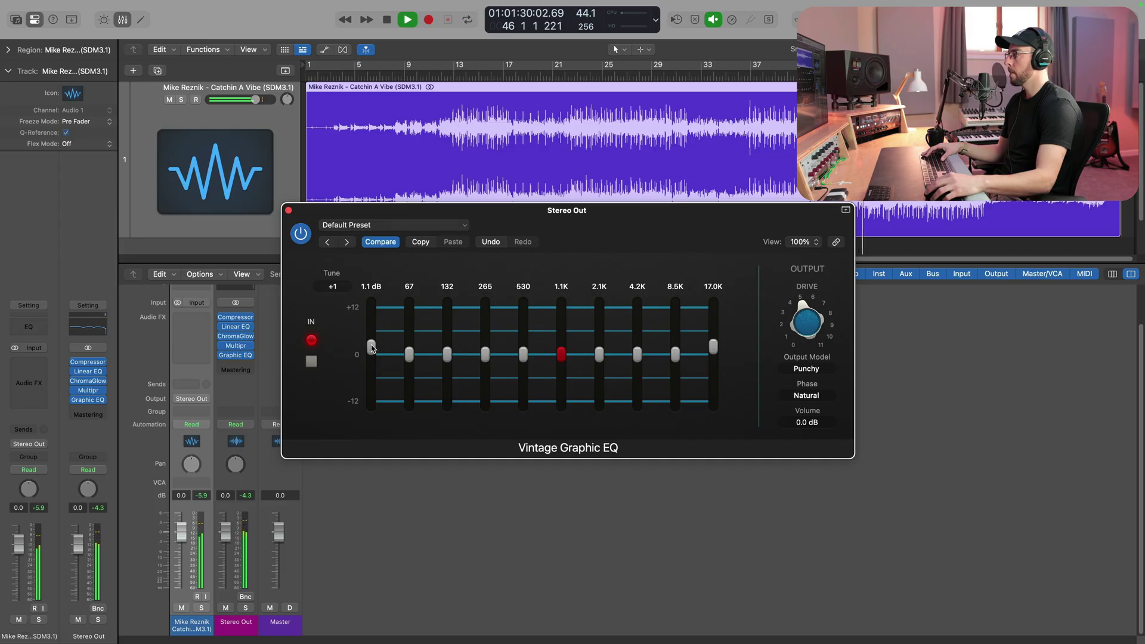
- Compare the playing mix with the Vintage Graphic EQ switched out and in, leave it switched in, and stop playback
left_click(311, 363)
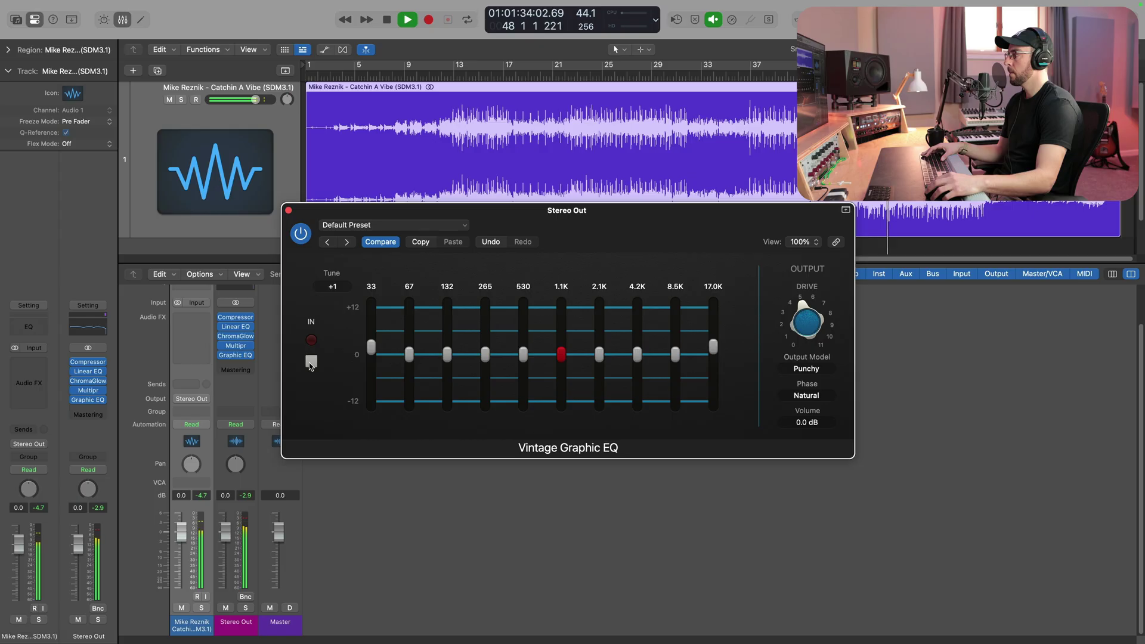
left_click(311, 362)
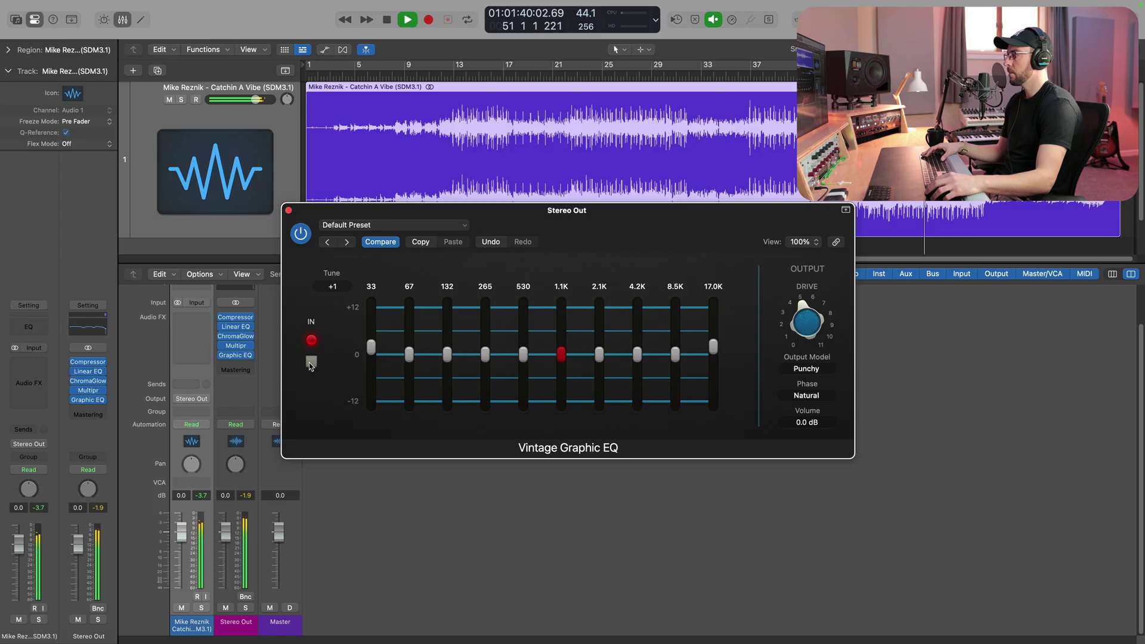
left_click(311, 362)
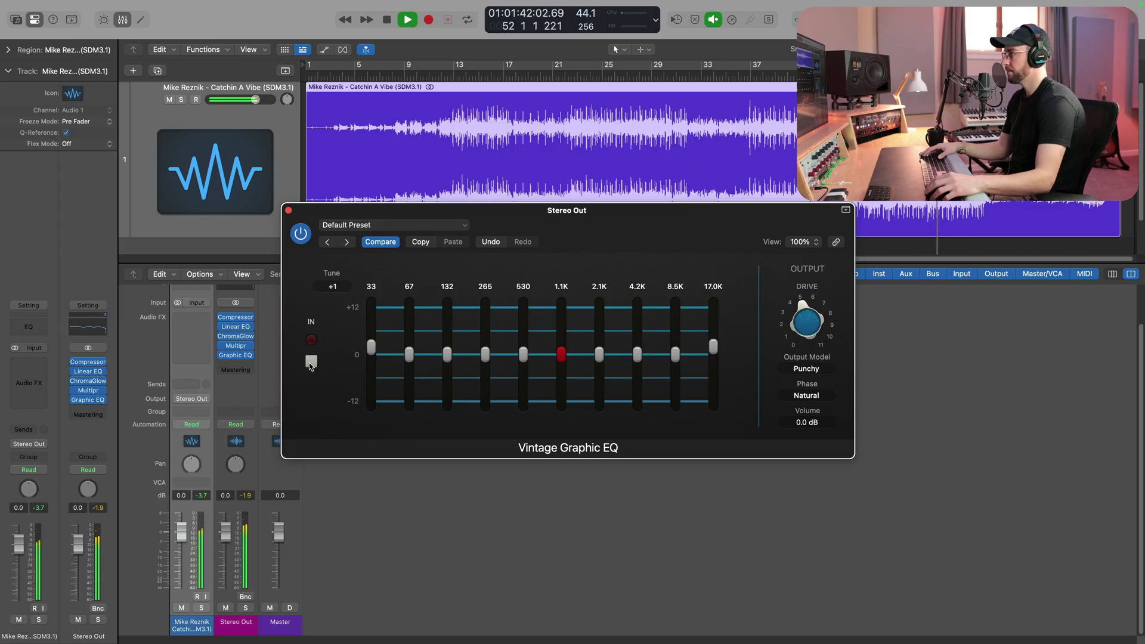
left_click(310, 362)
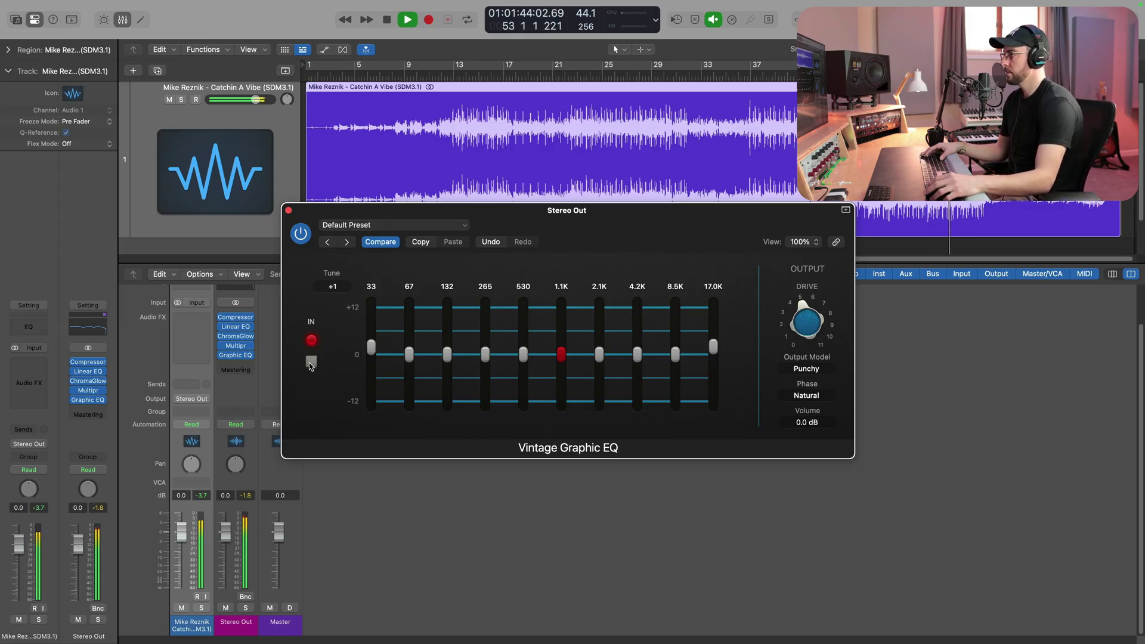
key("space")
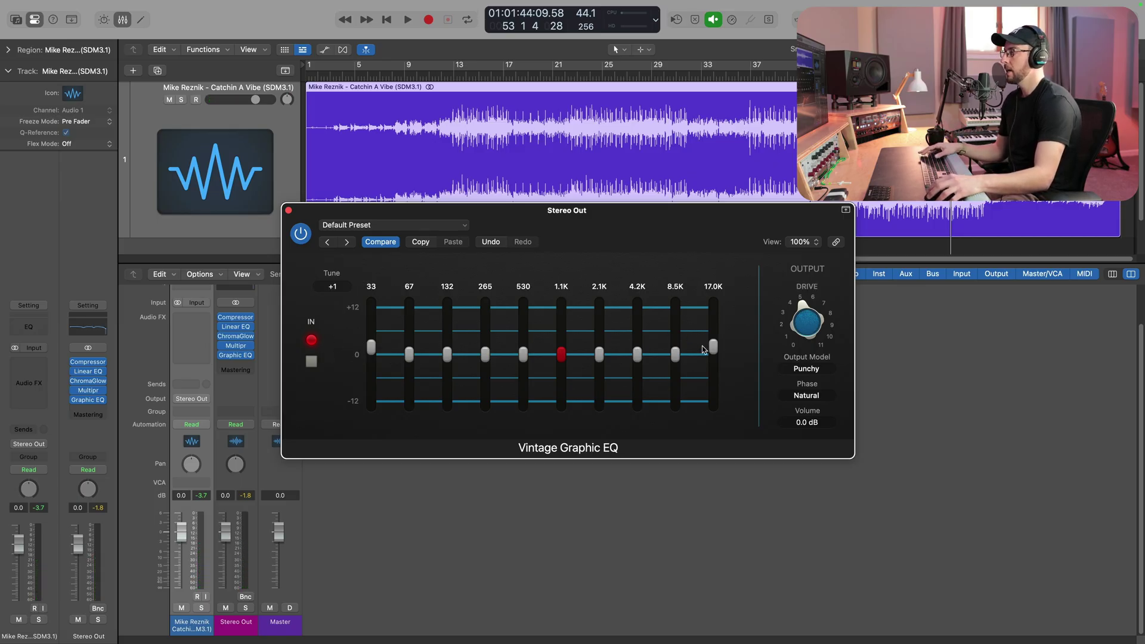
- Close the Vintage Graphic EQ and add the Mastering Assistant to Stereo Out, letting it analyze the song
left_click(288, 211)
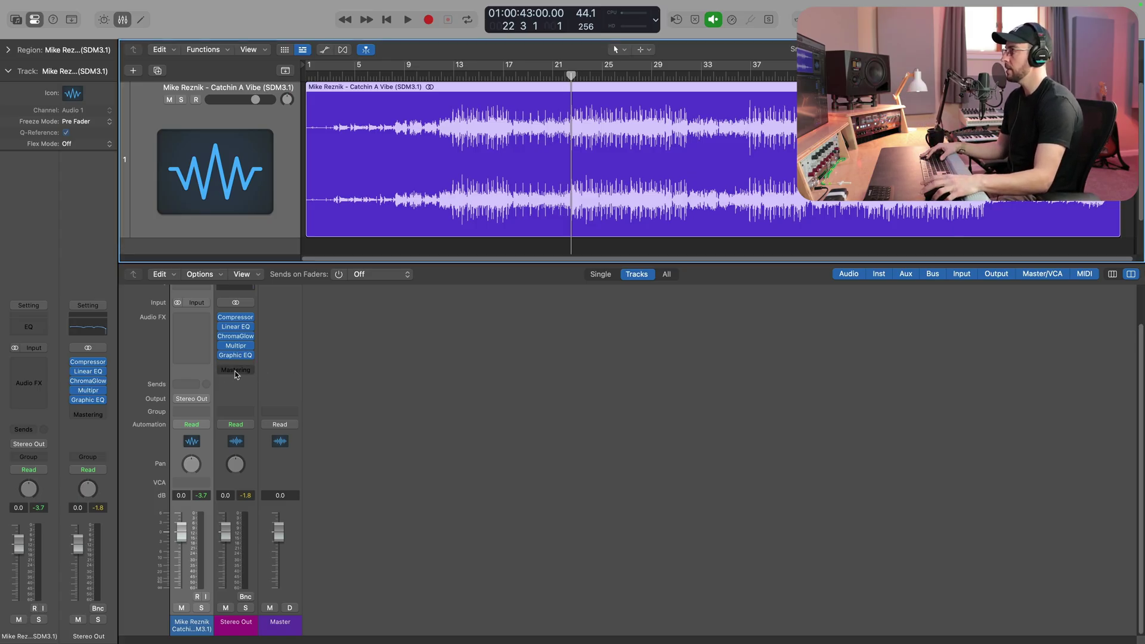
left_click(236, 370)
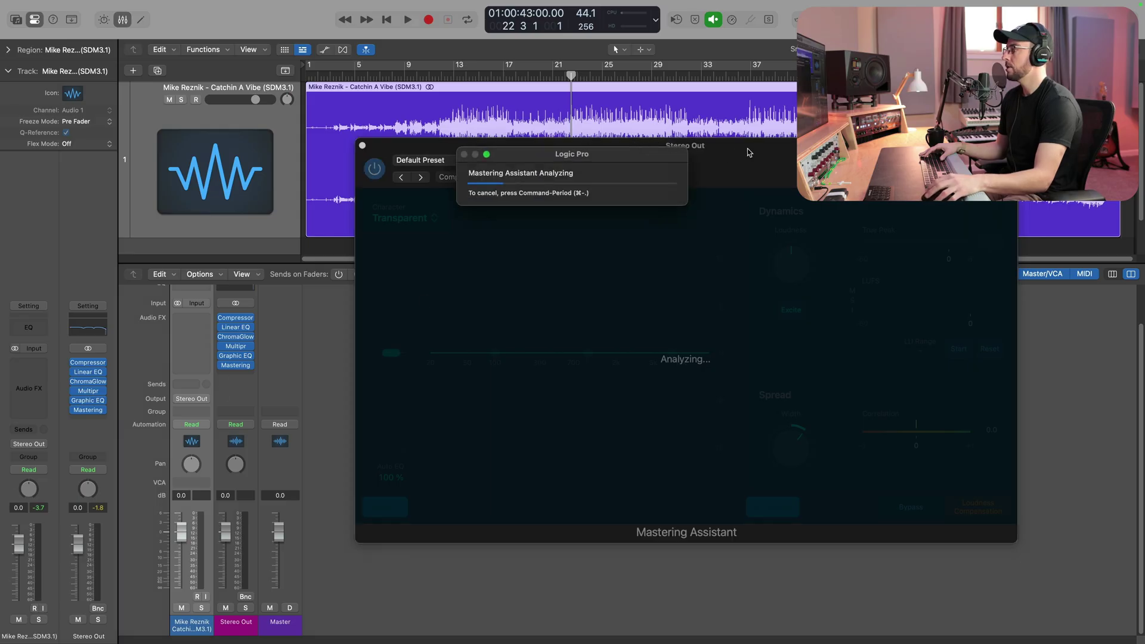
left_click_drag(749, 153, 662, 148)
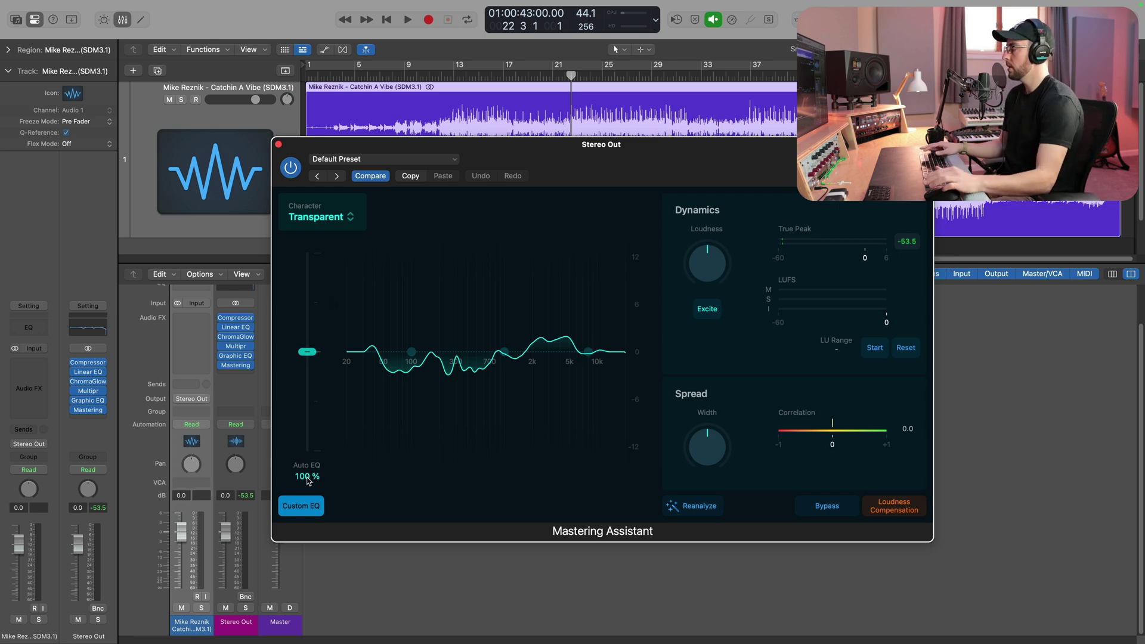
- Play the song and compare the Mastering Assistant bypassed and active, leaving it active
key("space")
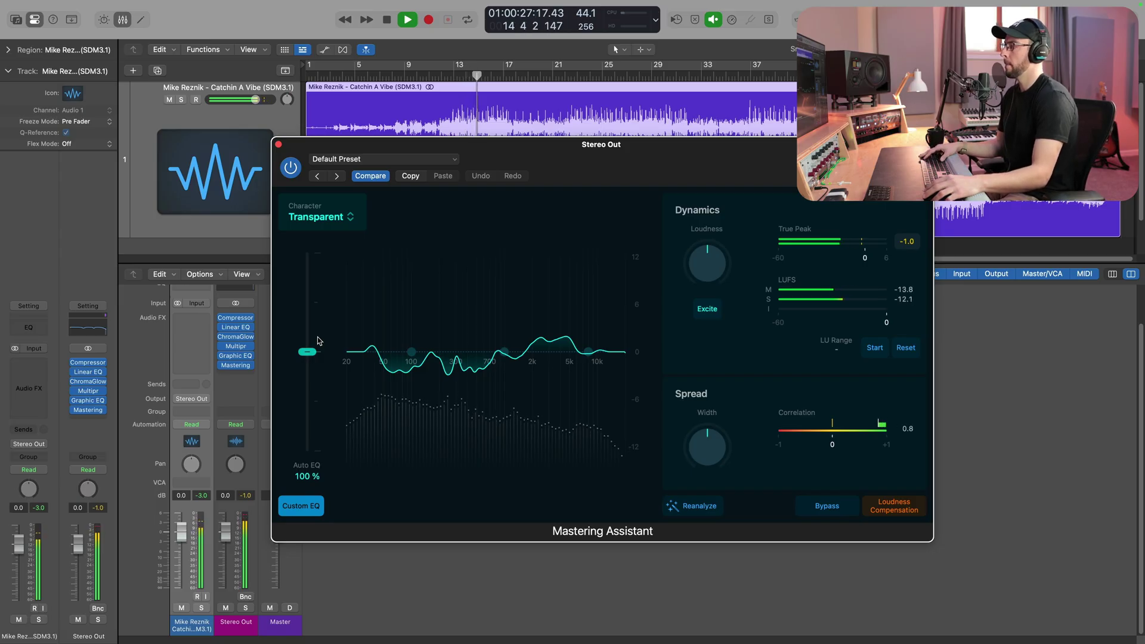
left_click(832, 513)
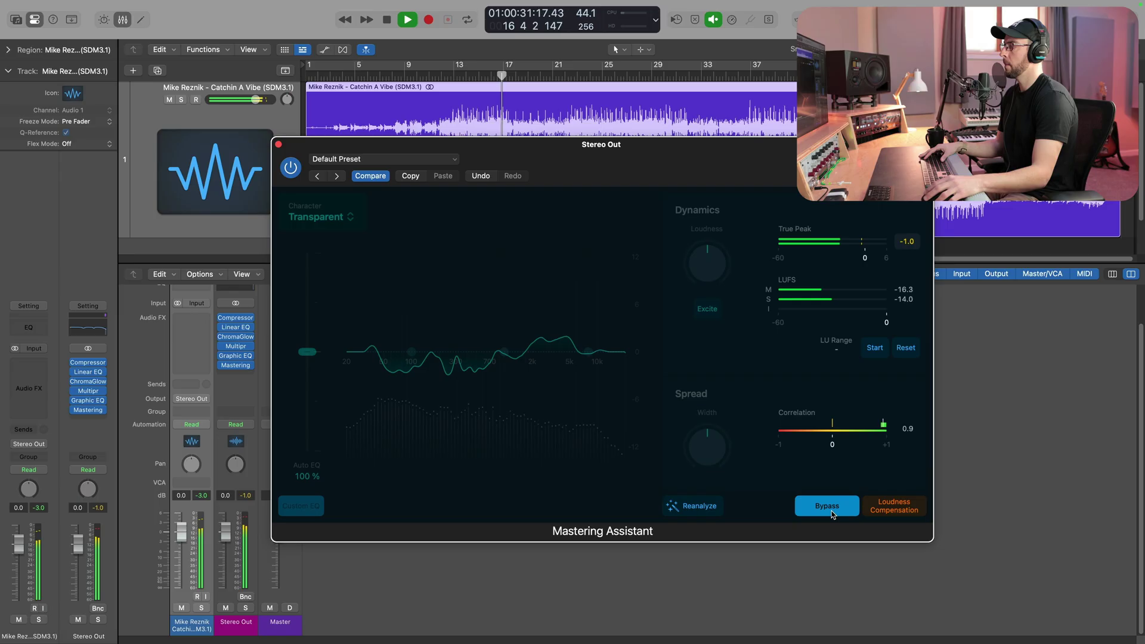
left_click(833, 513)
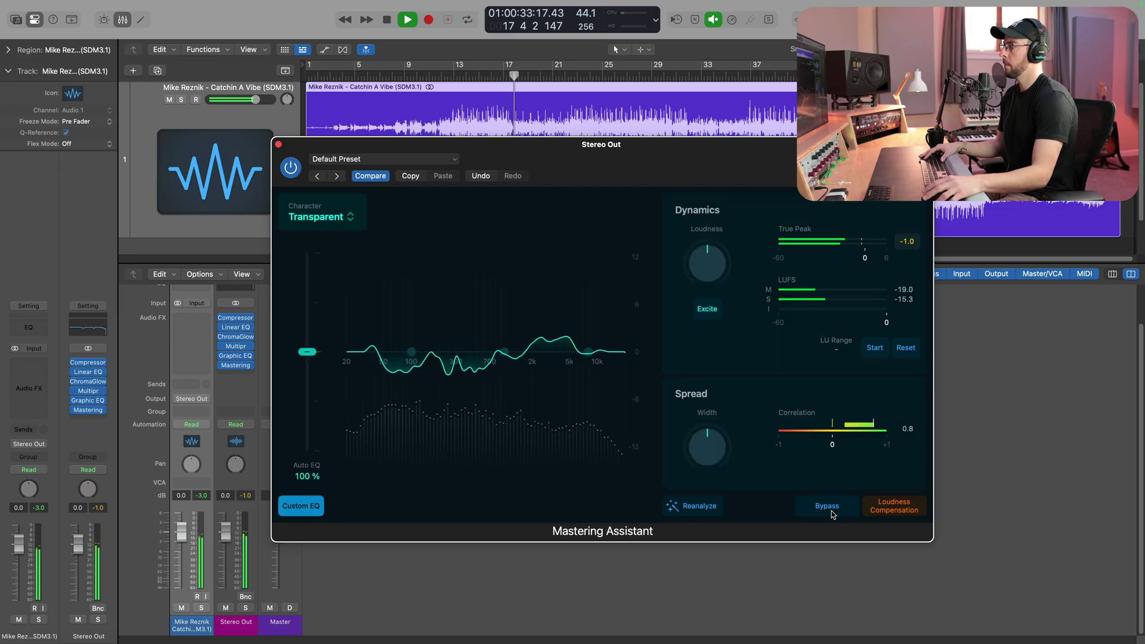
key("space")
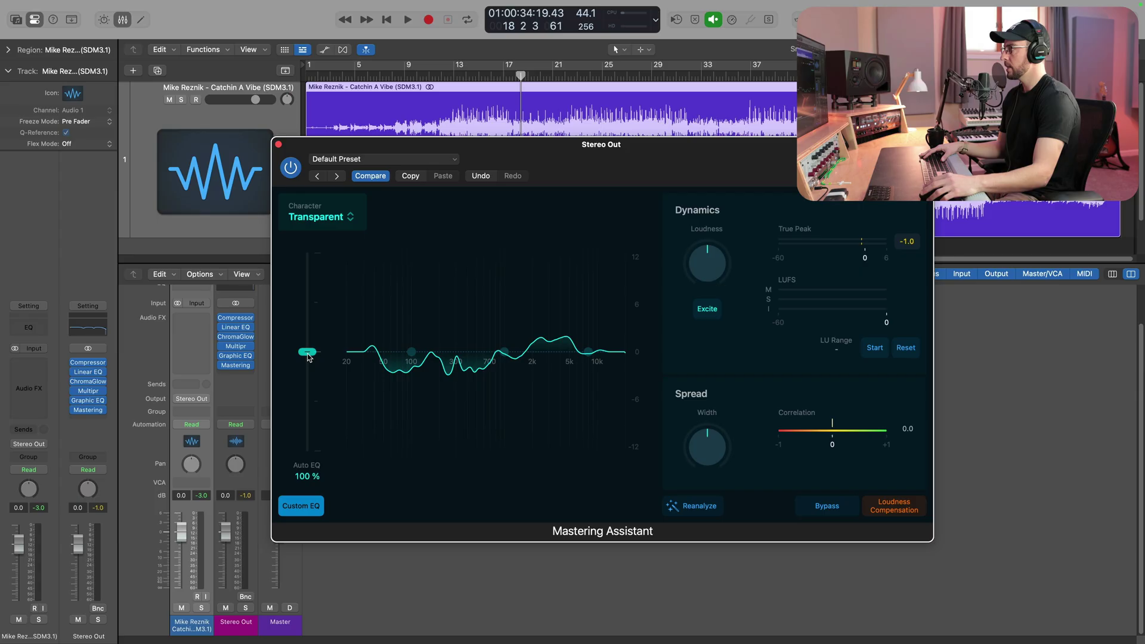
- Lower the Mastering Assistant's Auto EQ to 33 % during playback and compare the result bypassed and active
key("space")
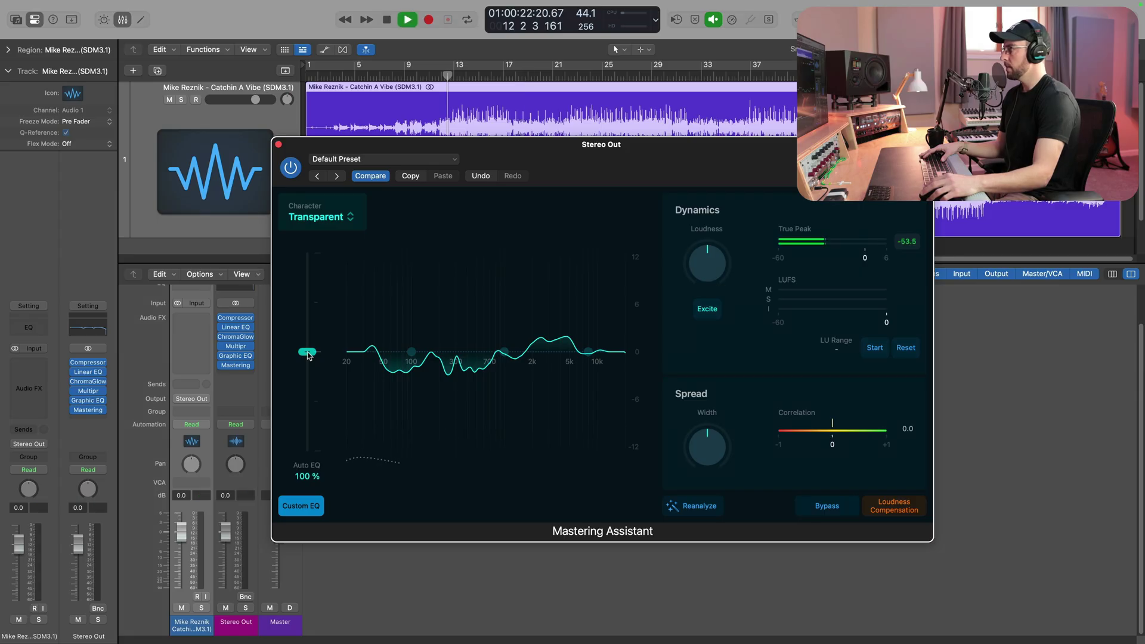
left_click_drag(308, 355, 307, 422)
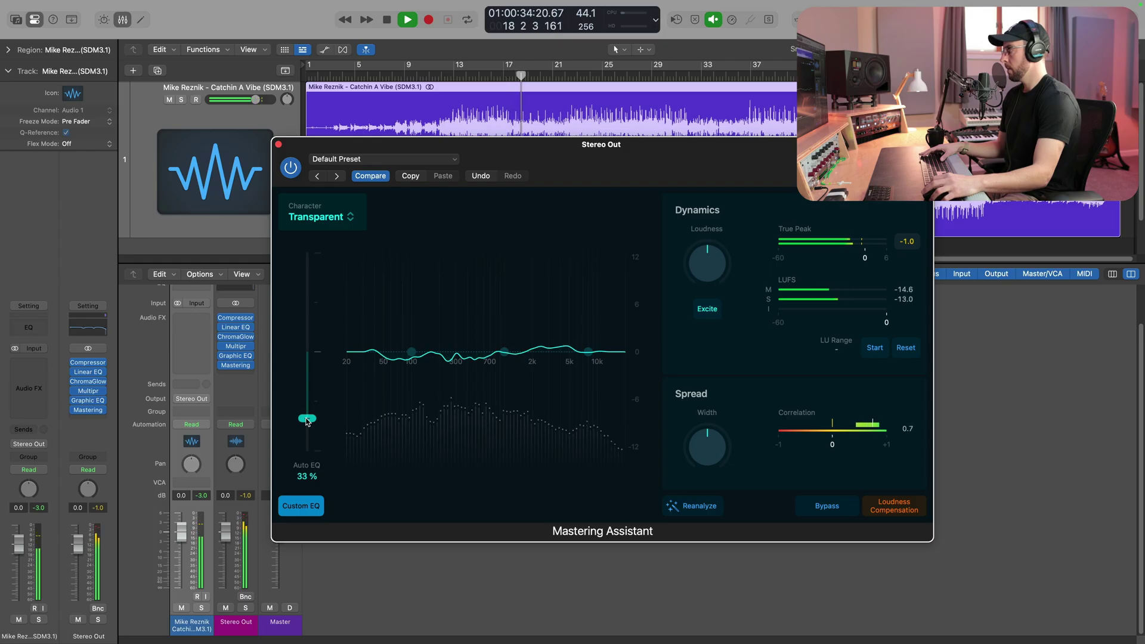
left_click(834, 507)
left_click(835, 506)
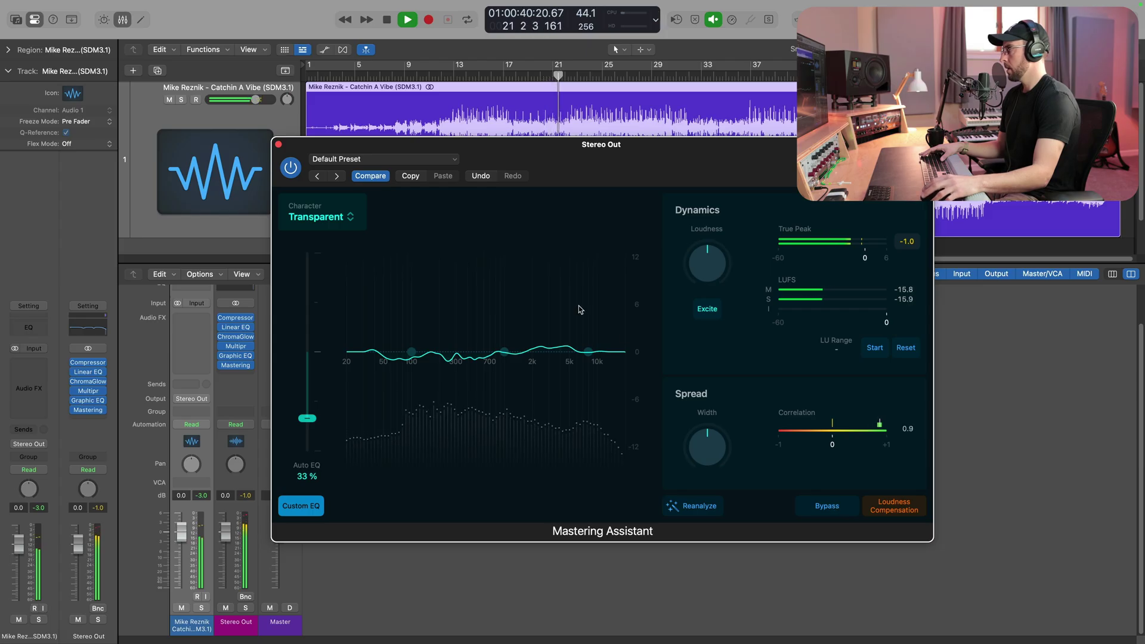
- Play from bar 37, raise the Mastering Assistant's Loudness to about +0.3, and reset the LUFS measurement
key("space")
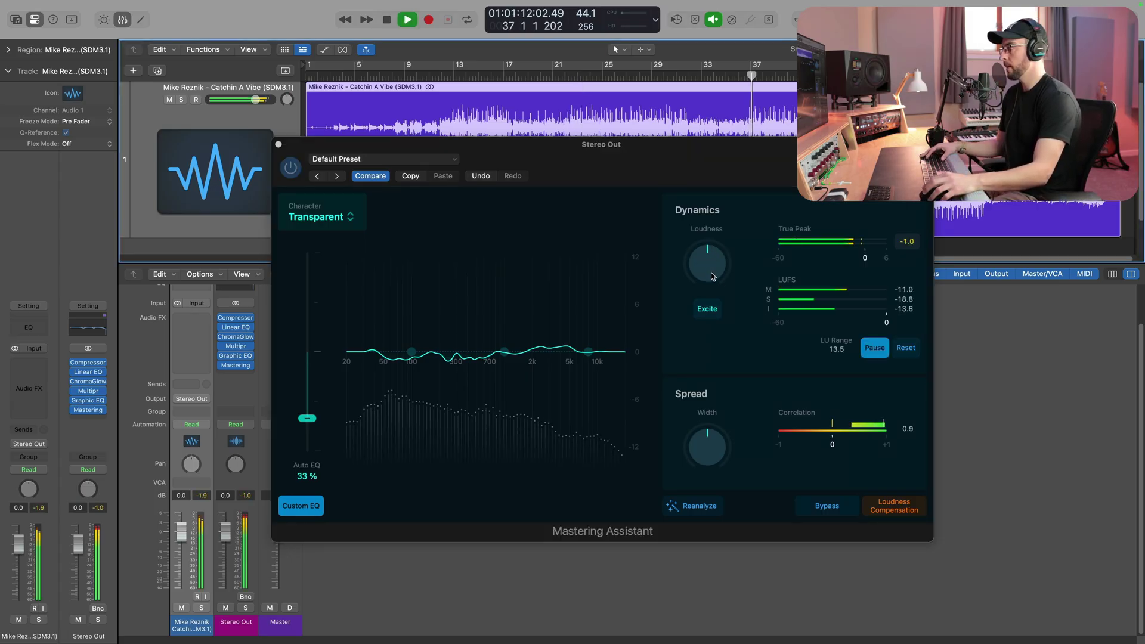
left_click_drag(711, 273, 714, 245)
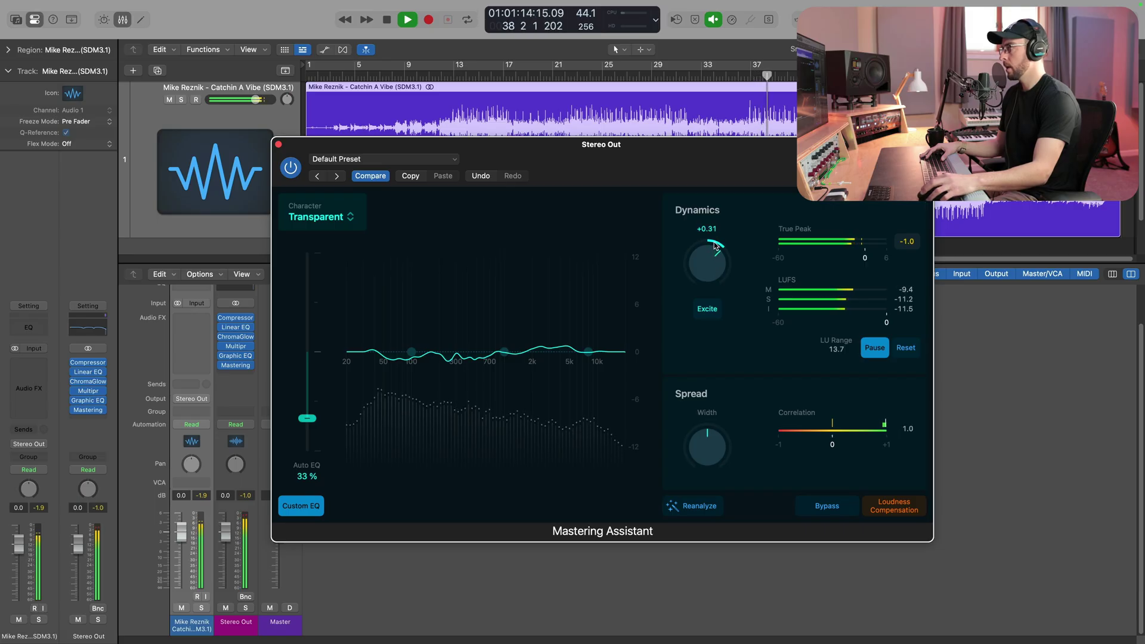
left_click(911, 351)
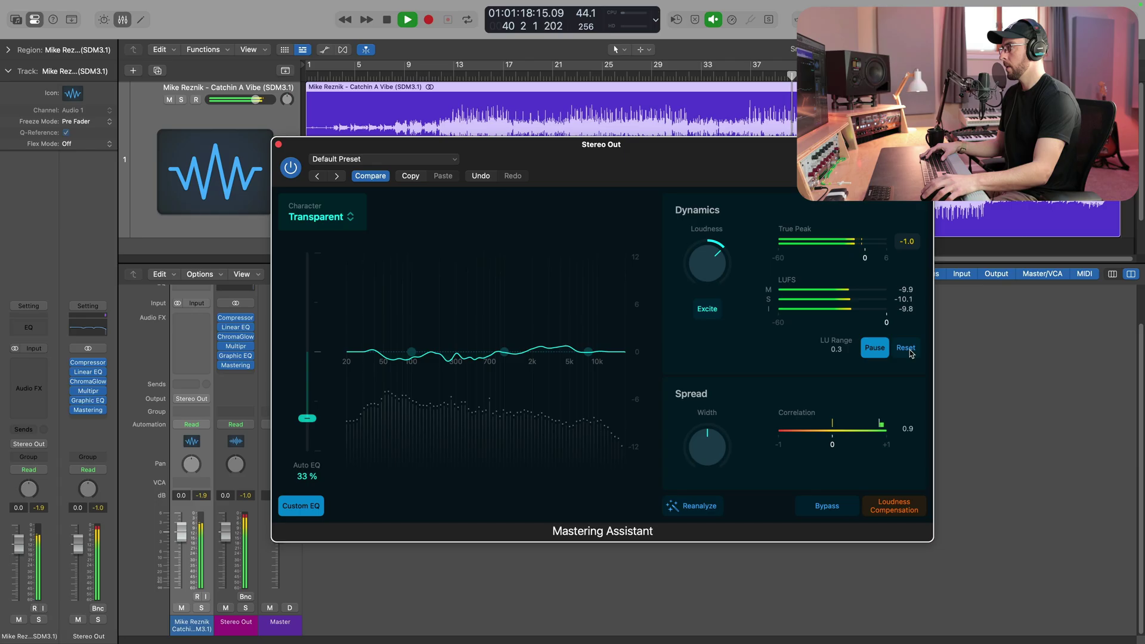
left_click_drag(715, 269, 715, 272)
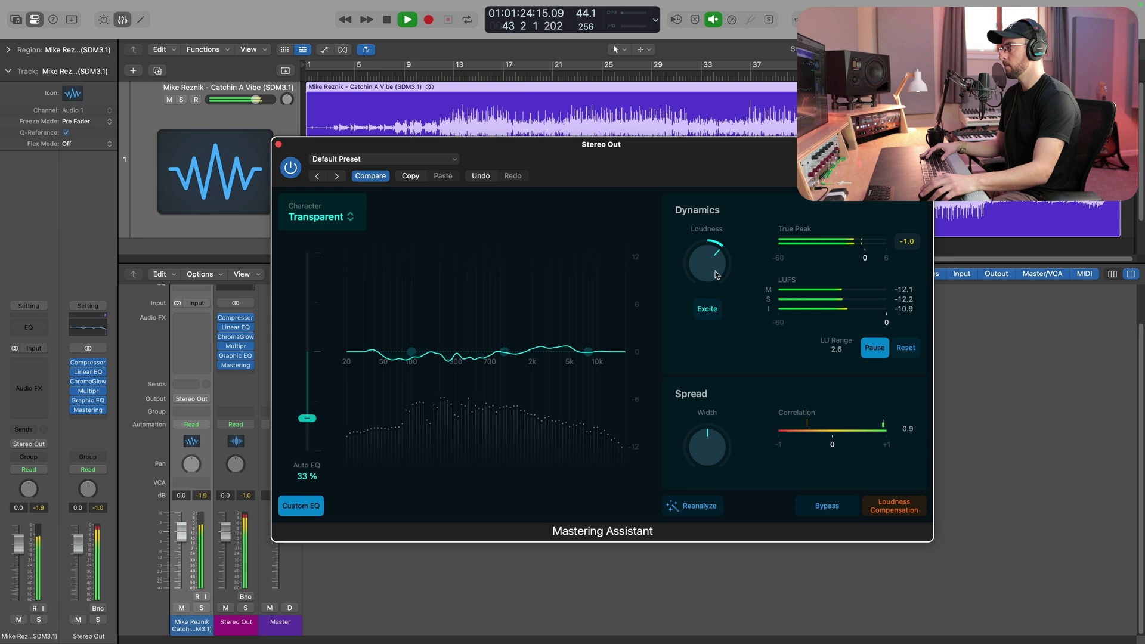
key("space")
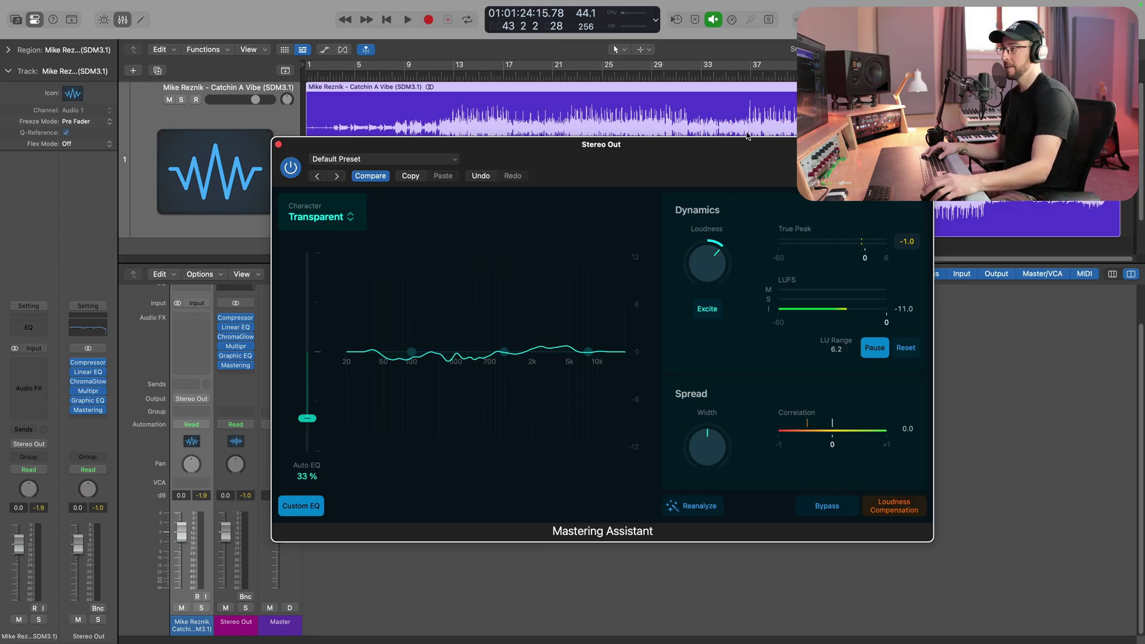
- Move the playhead back to the start of bar 37
left_click(751, 77)
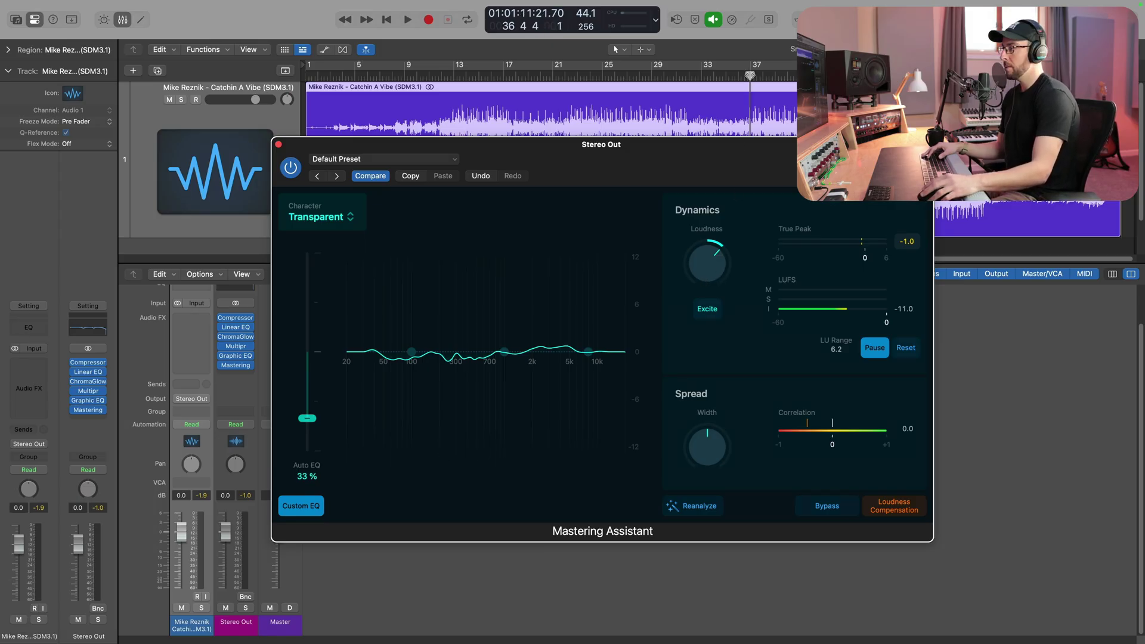
left_click(750, 75)
left_click(750, 75)
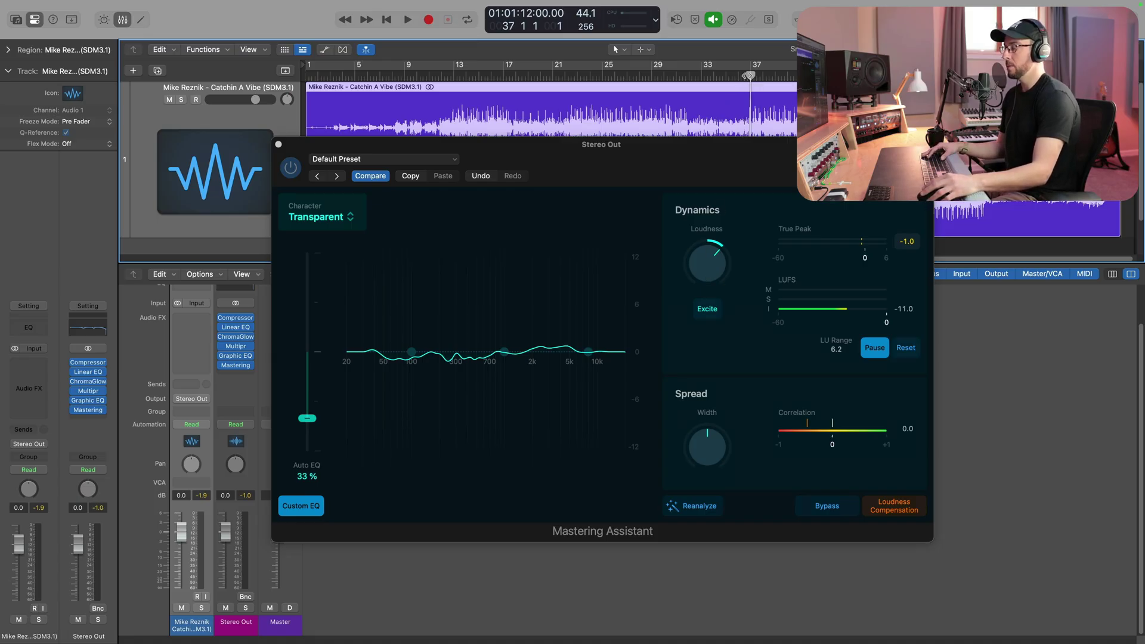
- Play from just before bar 37 and try raising the Mastering Assistant's Loudness to about +0.55
left_click_drag(749, 75, 747, 75)
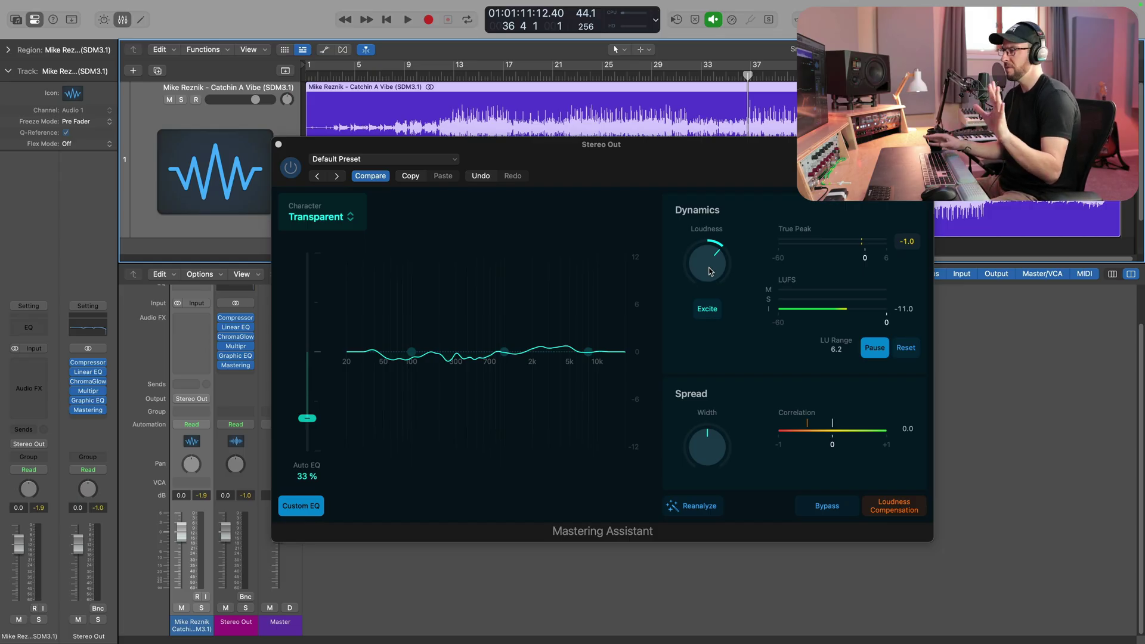
key("space")
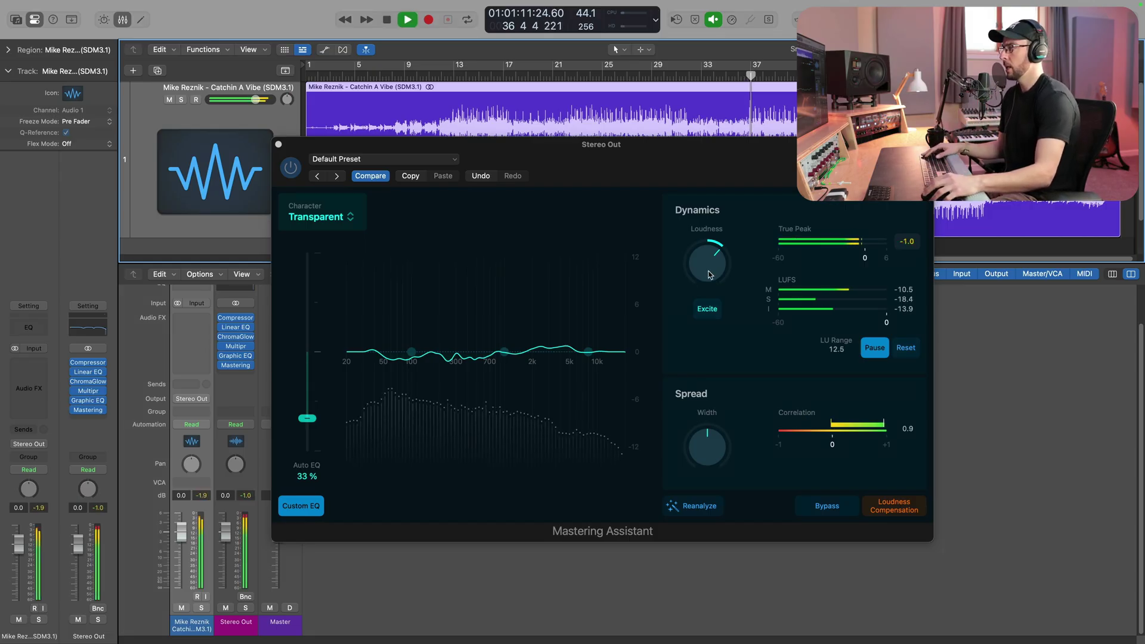
left_click_drag(710, 272, 700, 295)
key("space")
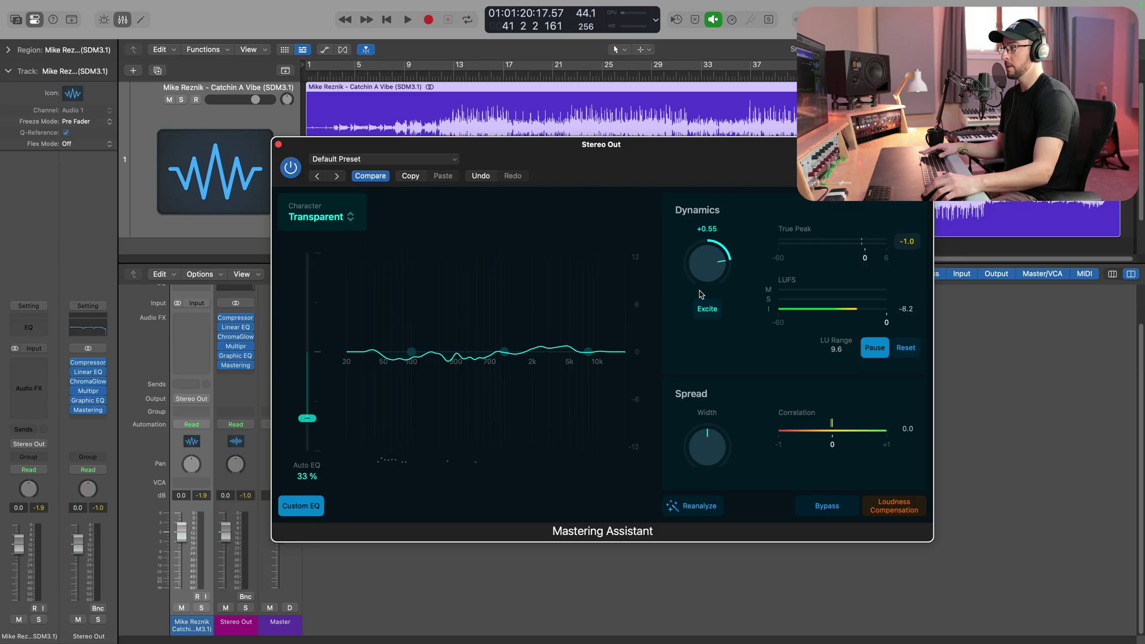
- Lower the Mastering Assistant's Loudness to about +0.3 during playback, and toggle Excite on and back off
left_click_drag(700, 296, 707, 272)
key("space")
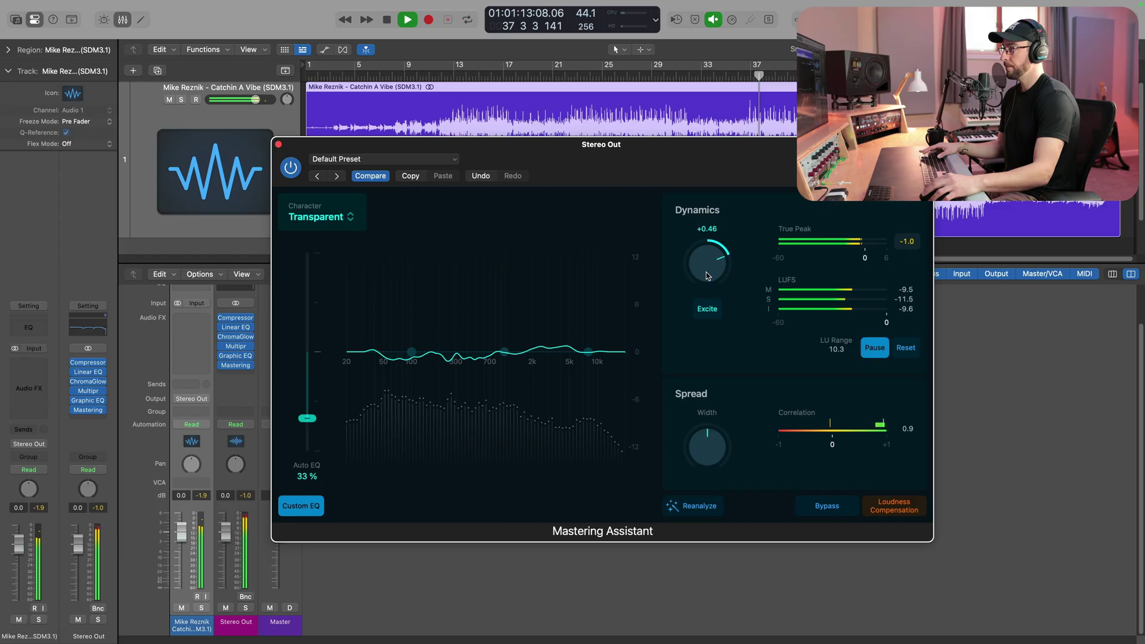
left_click_drag(706, 272, 706, 290)
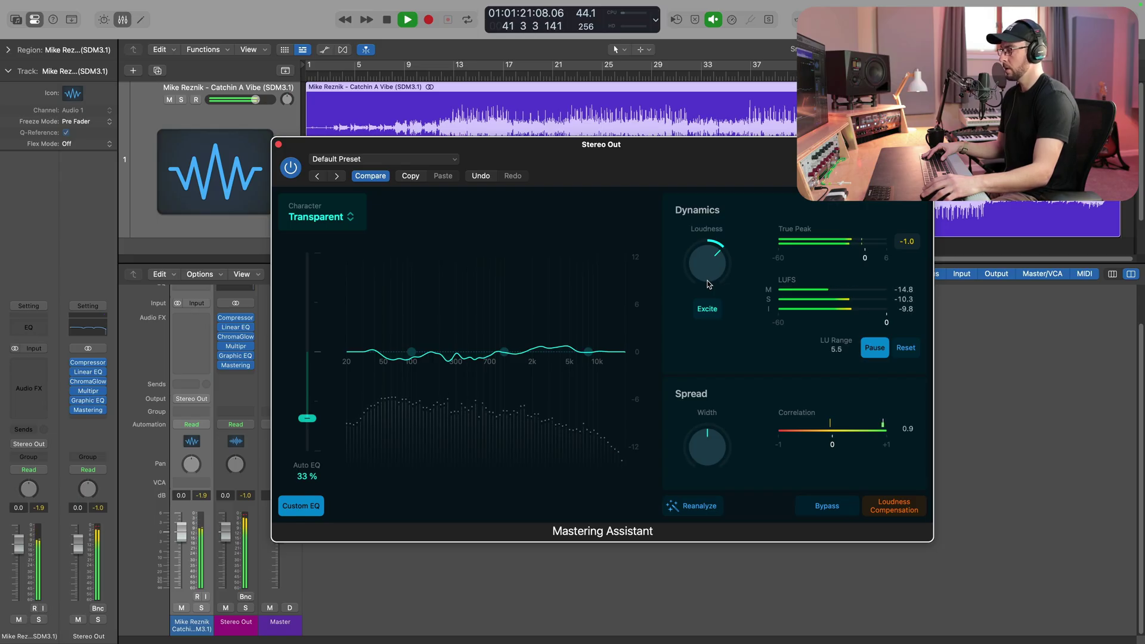
key("space")
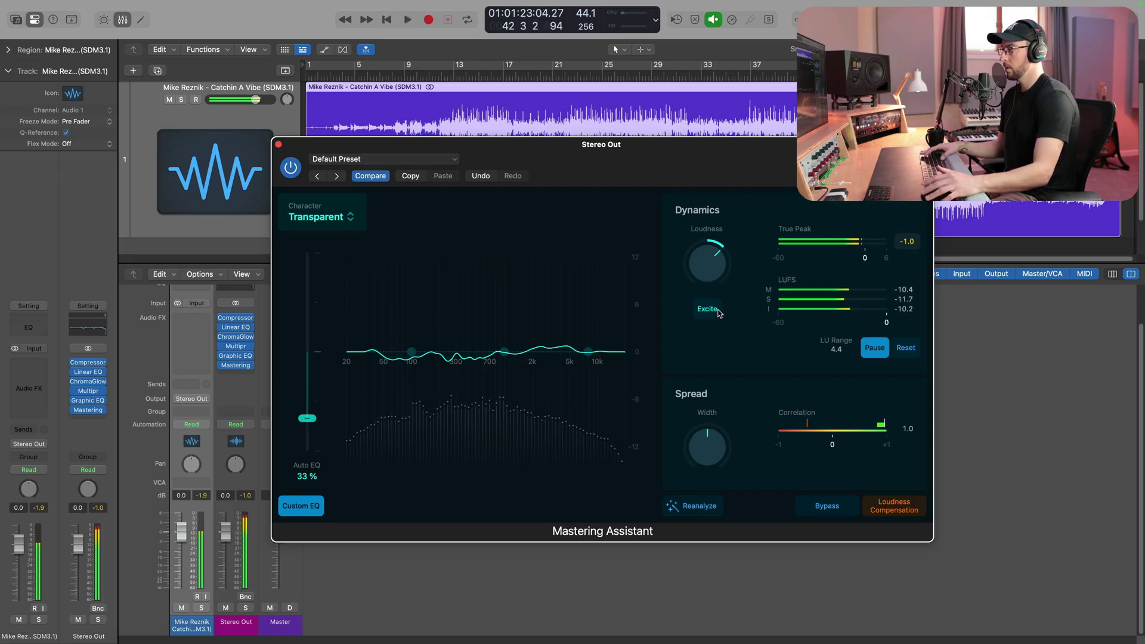
left_click(717, 315)
left_click(717, 315)
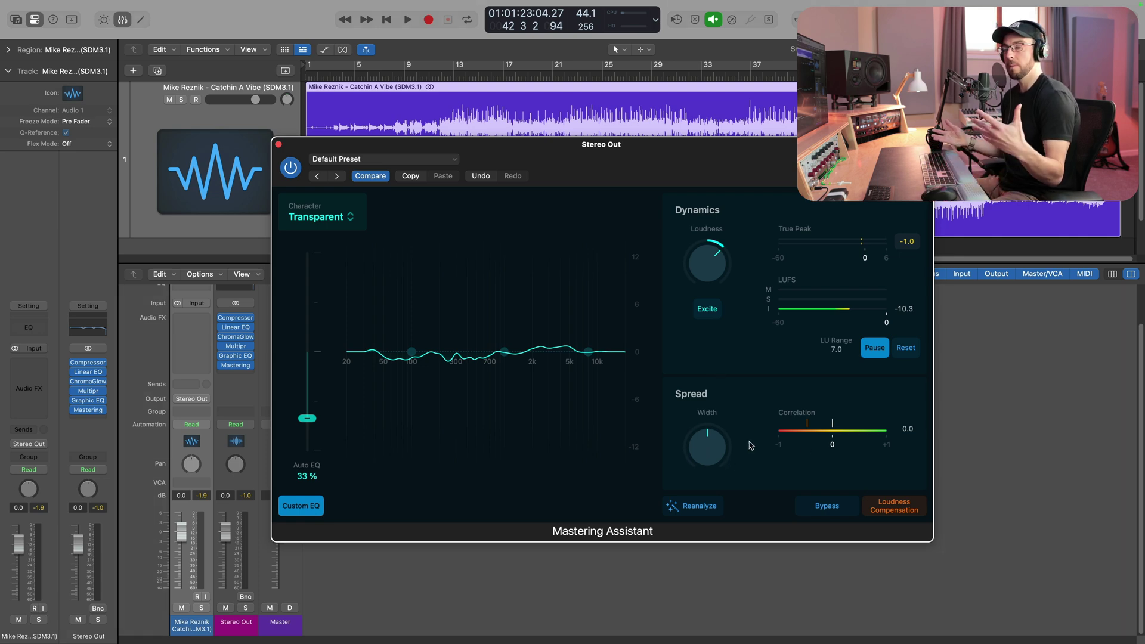
- Play from bar 22, try extreme Spread Width values, and set the Width to about +0.24
left_click(571, 76)
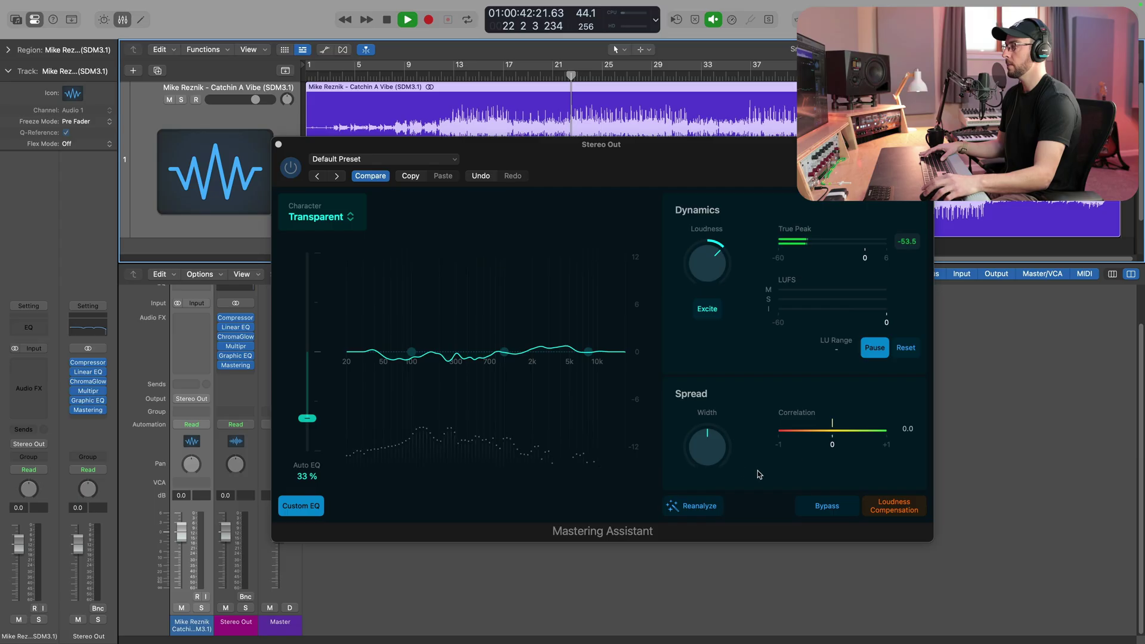
key("space")
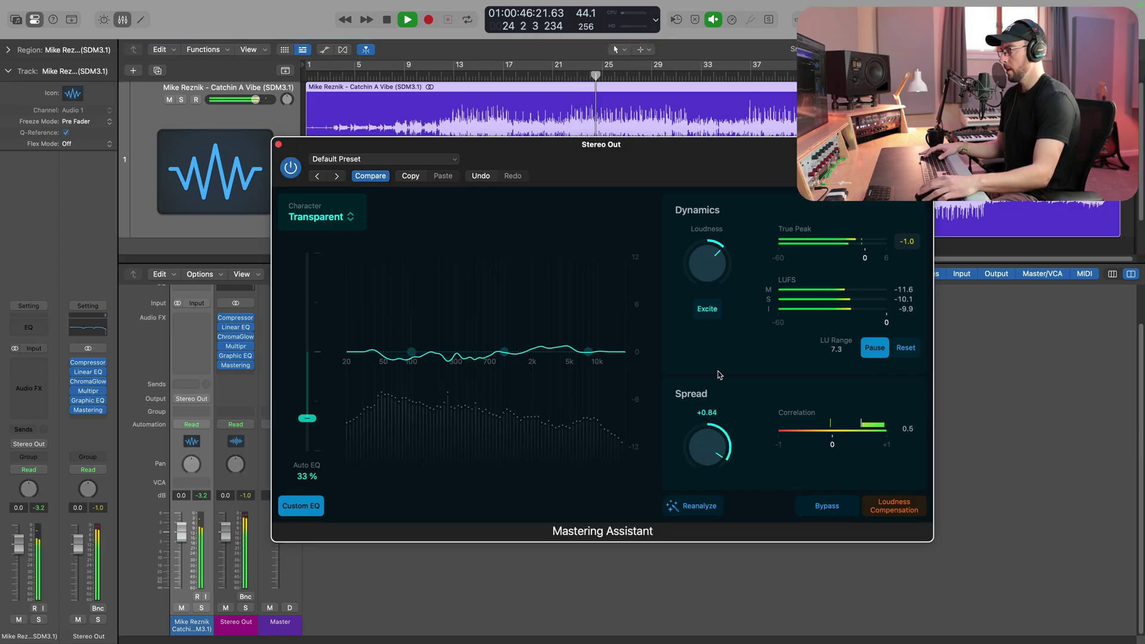
left_click_drag(718, 360, 695, 427)
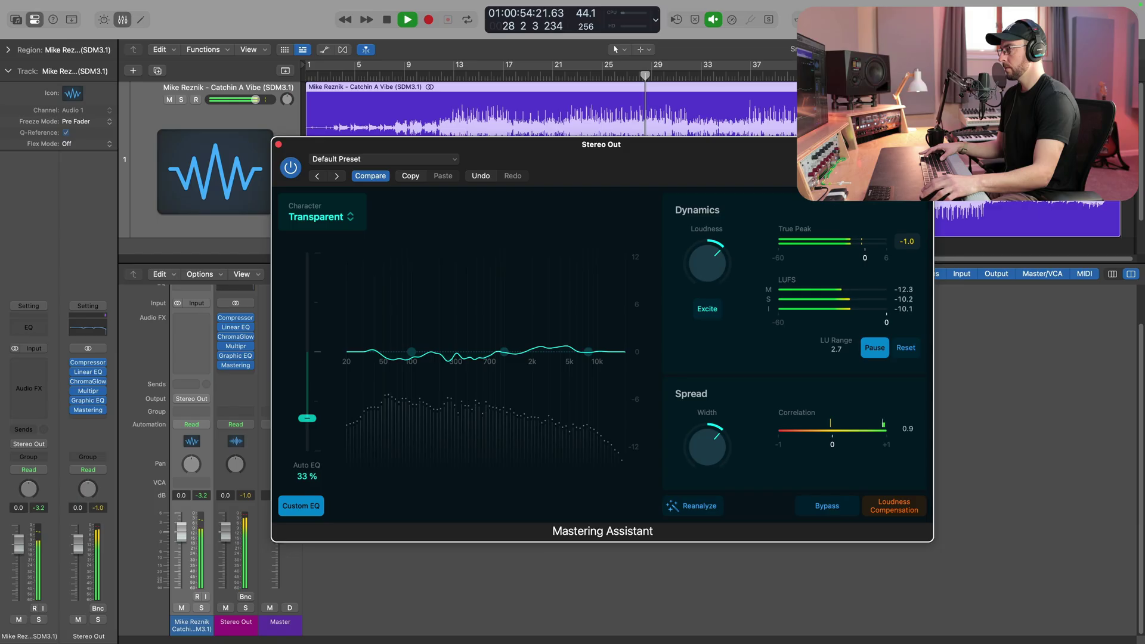
left_click_drag(724, 454, 722, 457)
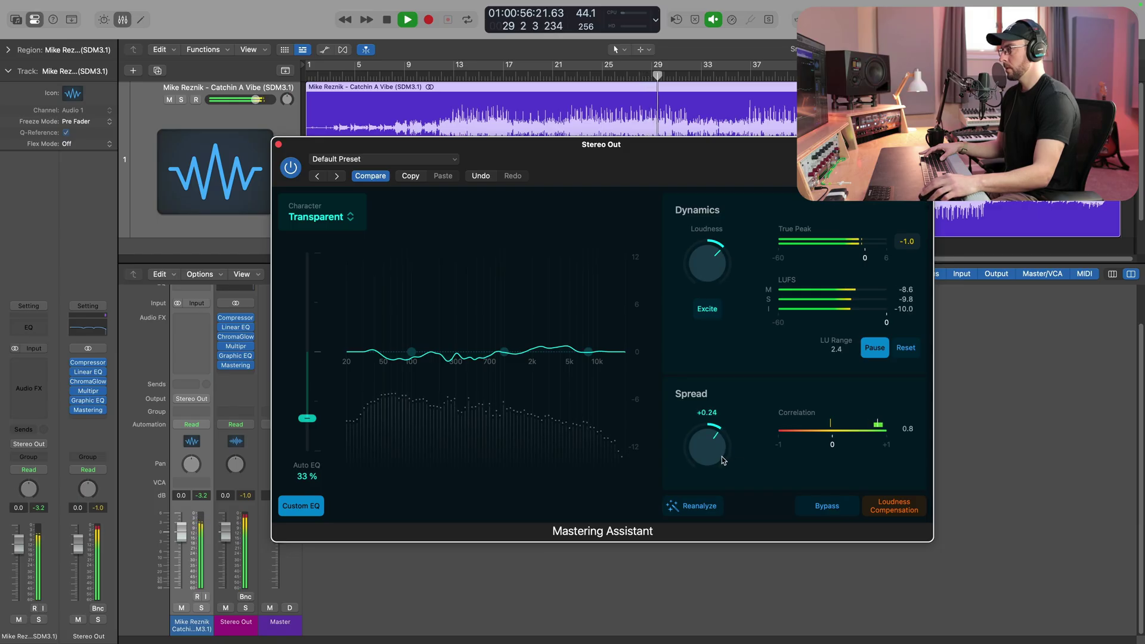
key("space")
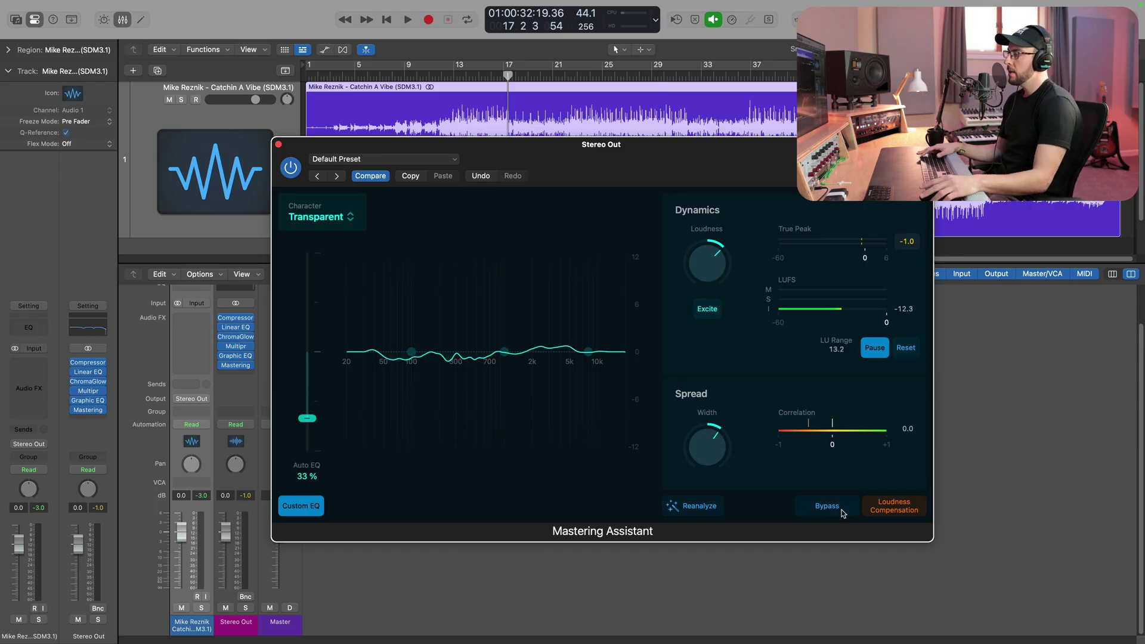
- Enable Loudness Compensation and compare the Mastering Assistant bypassed and active while the song plays
left_click(913, 511)
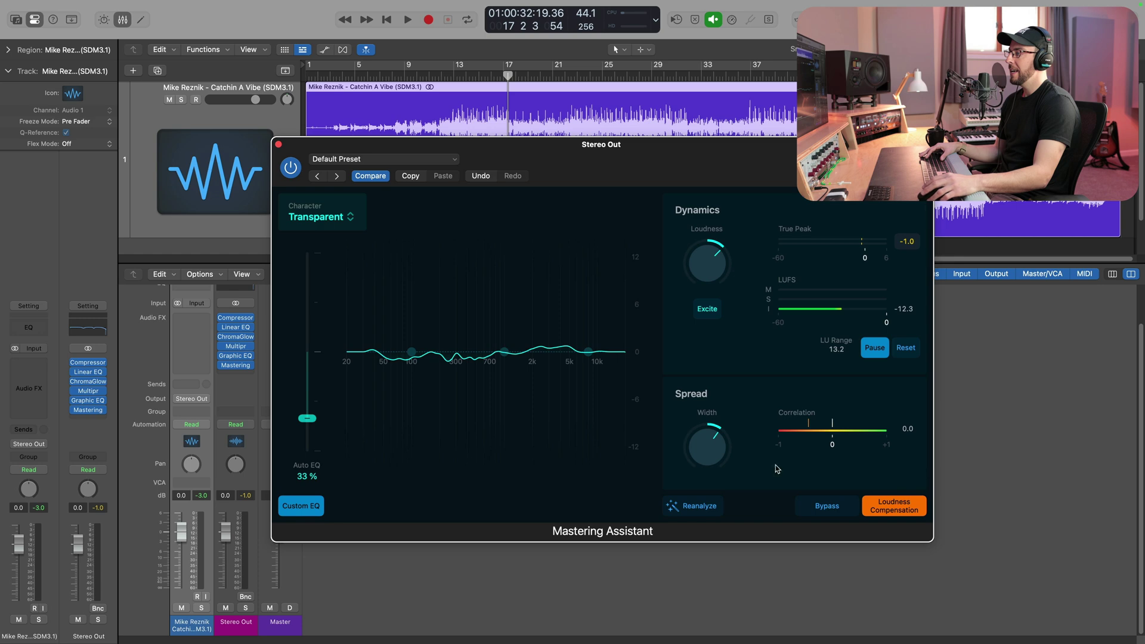
key("space")
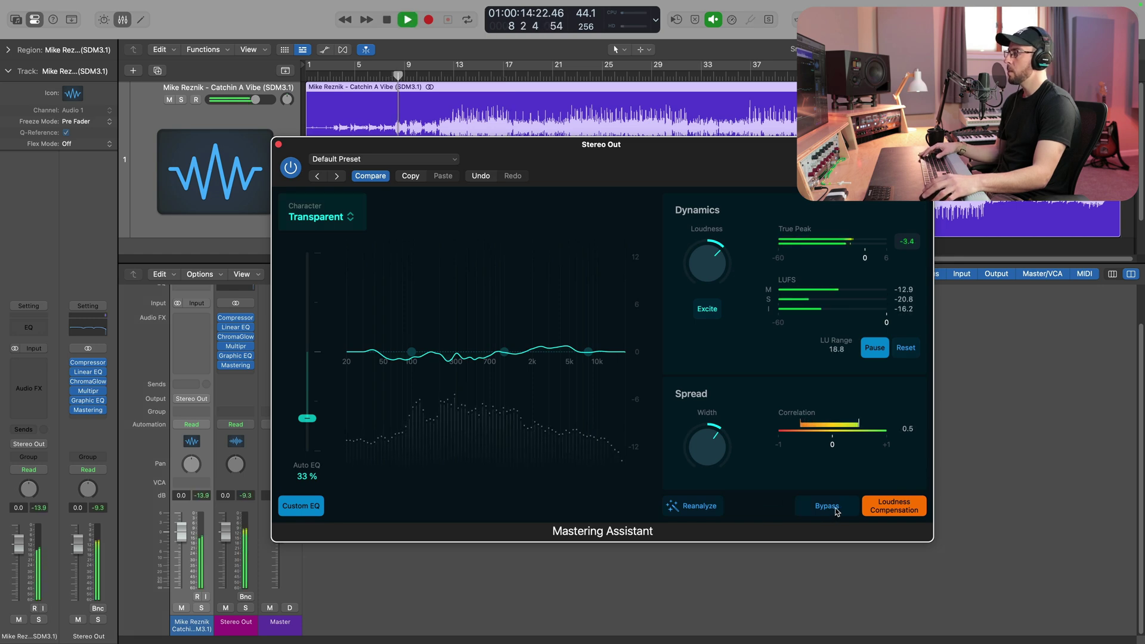
left_click(836, 510)
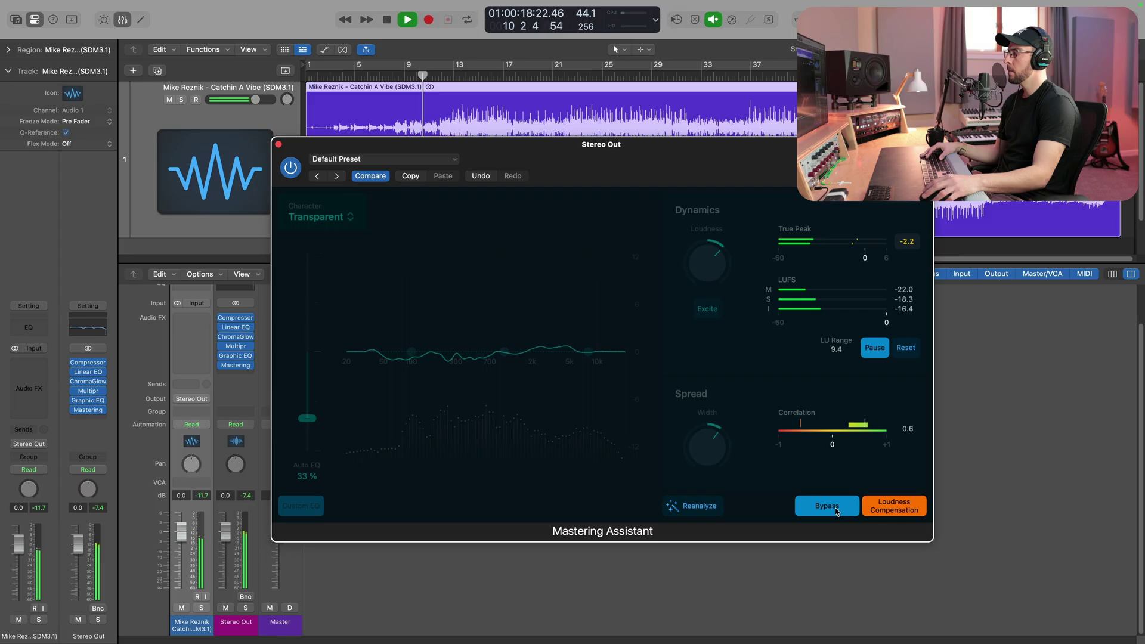
left_click(838, 510)
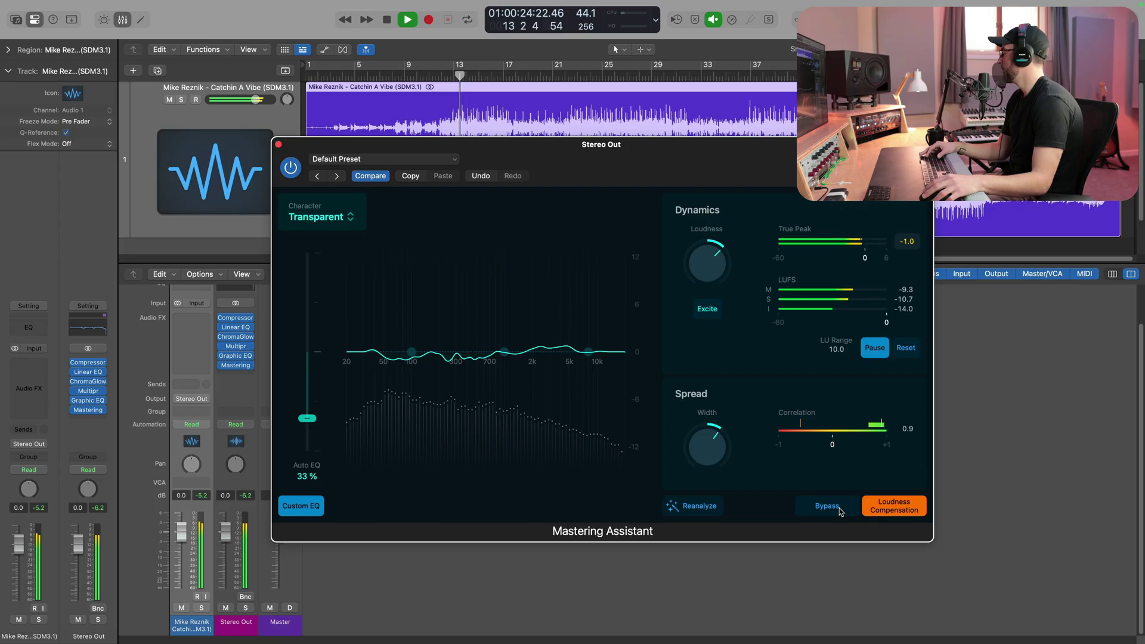
left_click(840, 509)
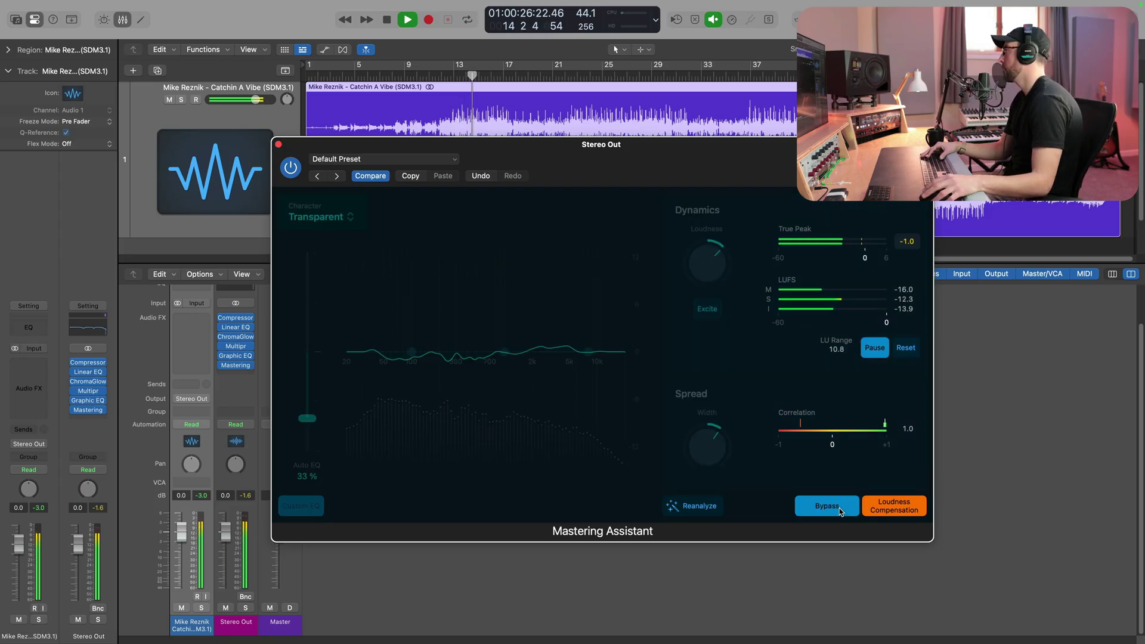
left_click(840, 509)
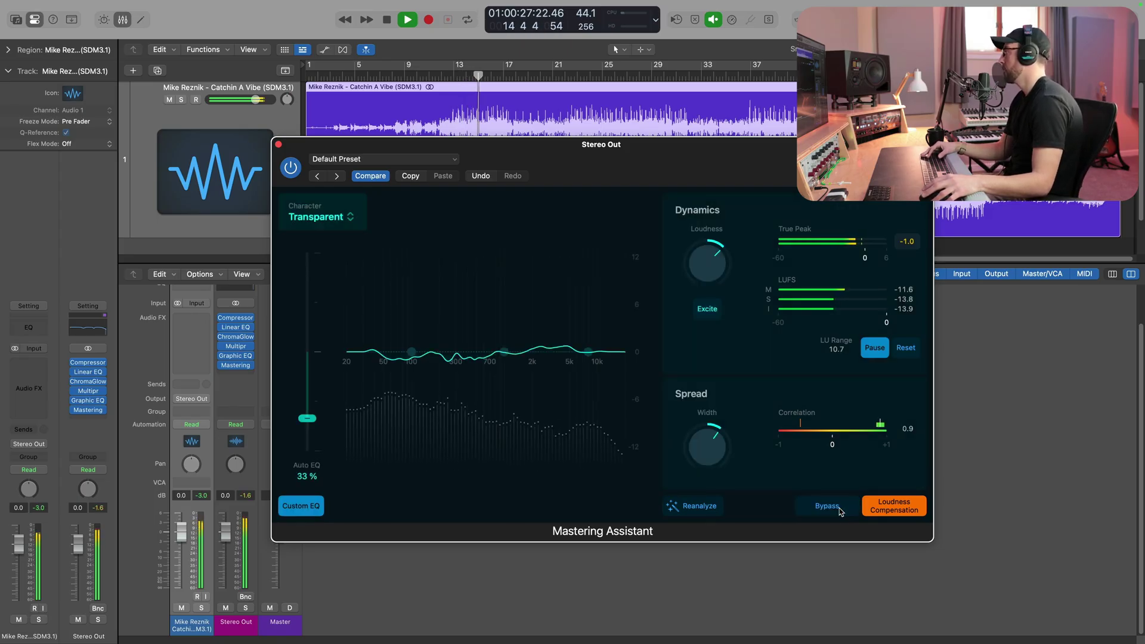
- Disable Loudness Compensation, compare the Mastering Assistant bypassed and active again, and stop playback
left_click(911, 512)
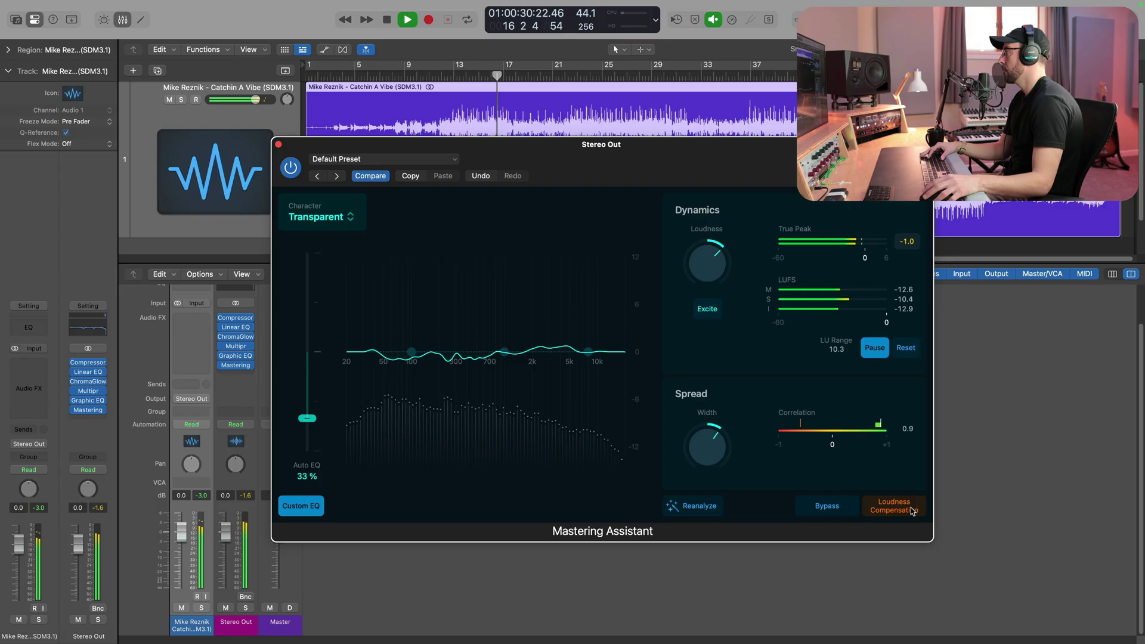
left_click(841, 510)
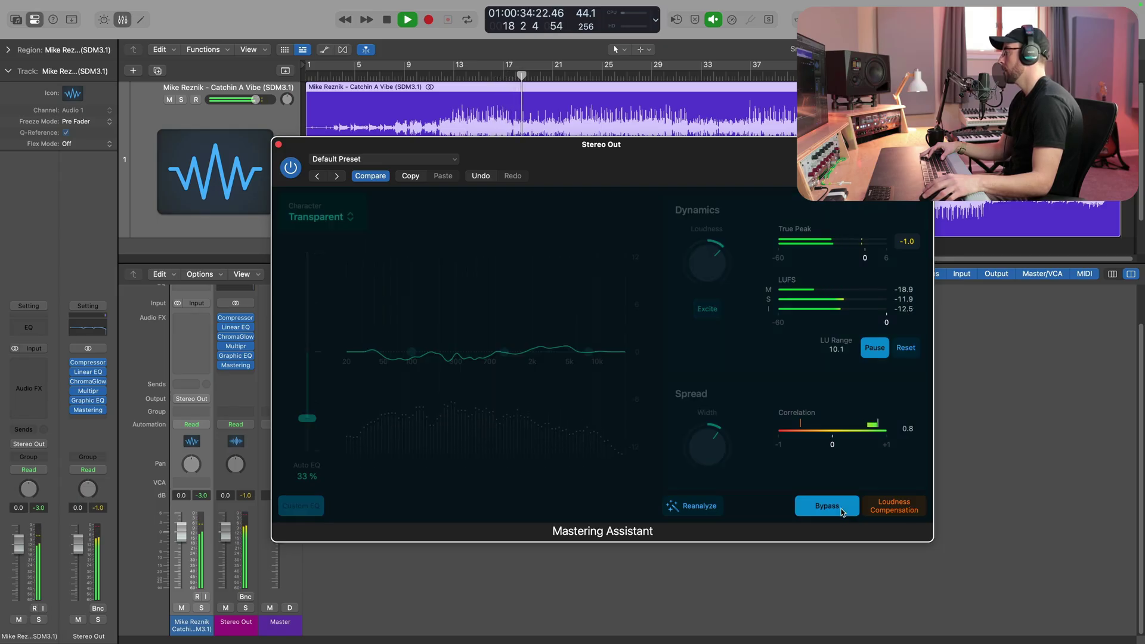
left_click(841, 510)
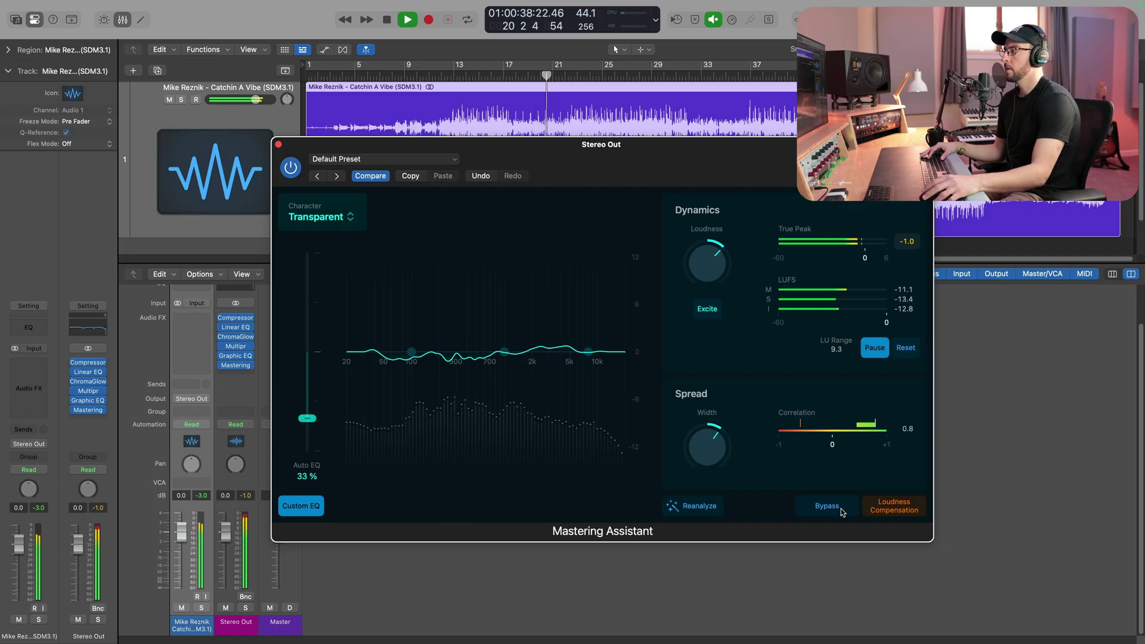
key("space")
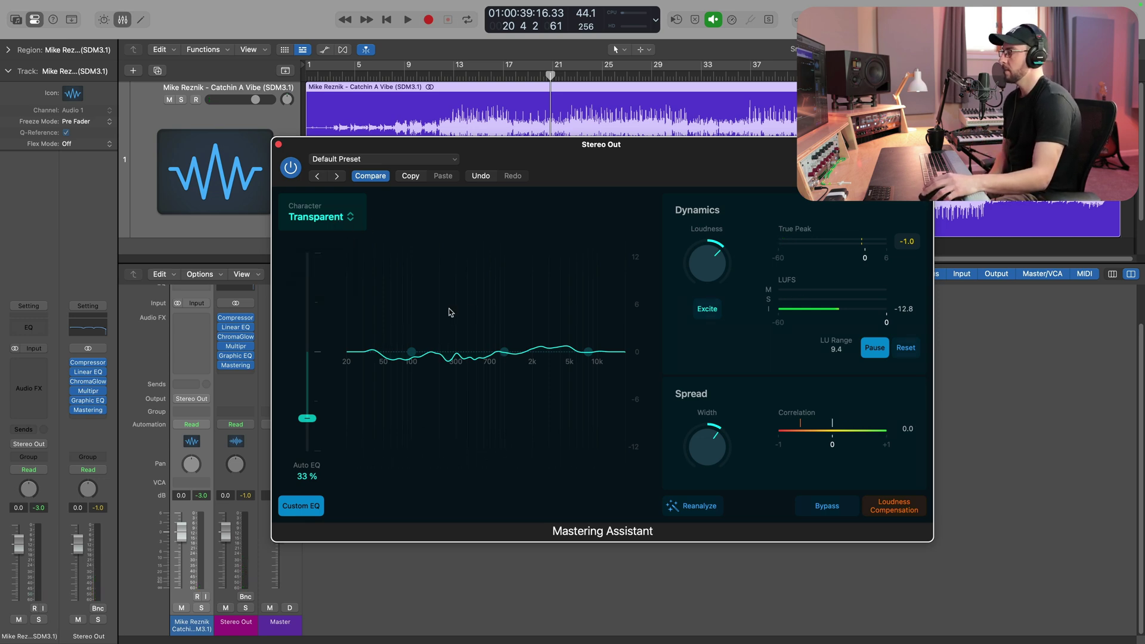
- Open the Mastering Assistant's Character options
left_click(349, 221)
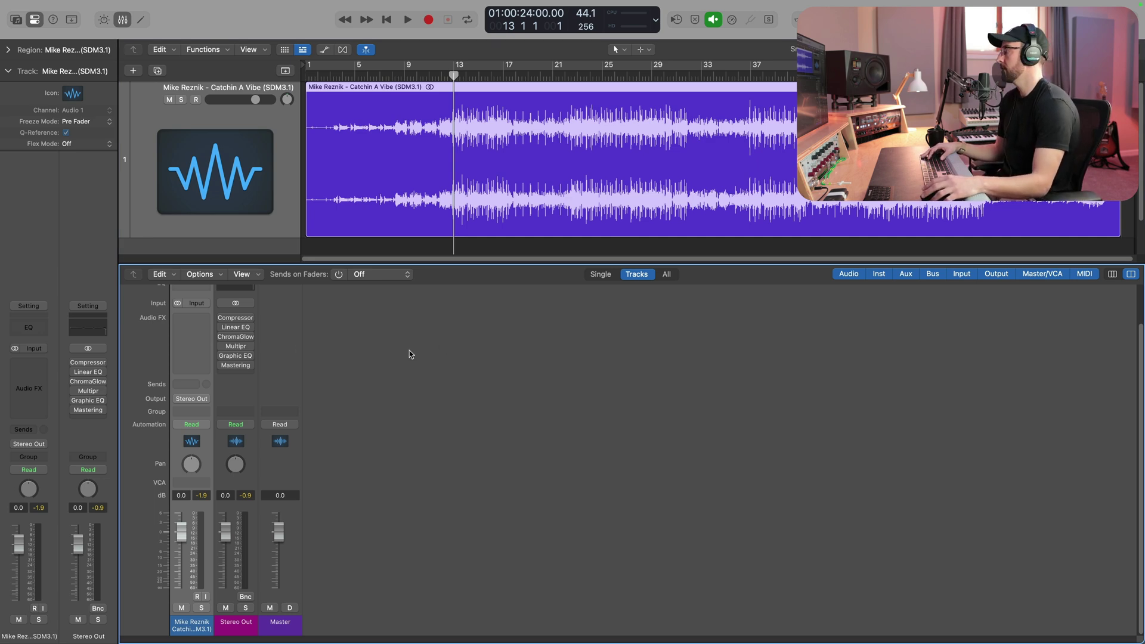
- Play from bar 13 and re-enable the Stereo Out's Compressor and Linear Phase EQ one after another, opening each plug-in window
key("space")
mouse_move(221, 319)
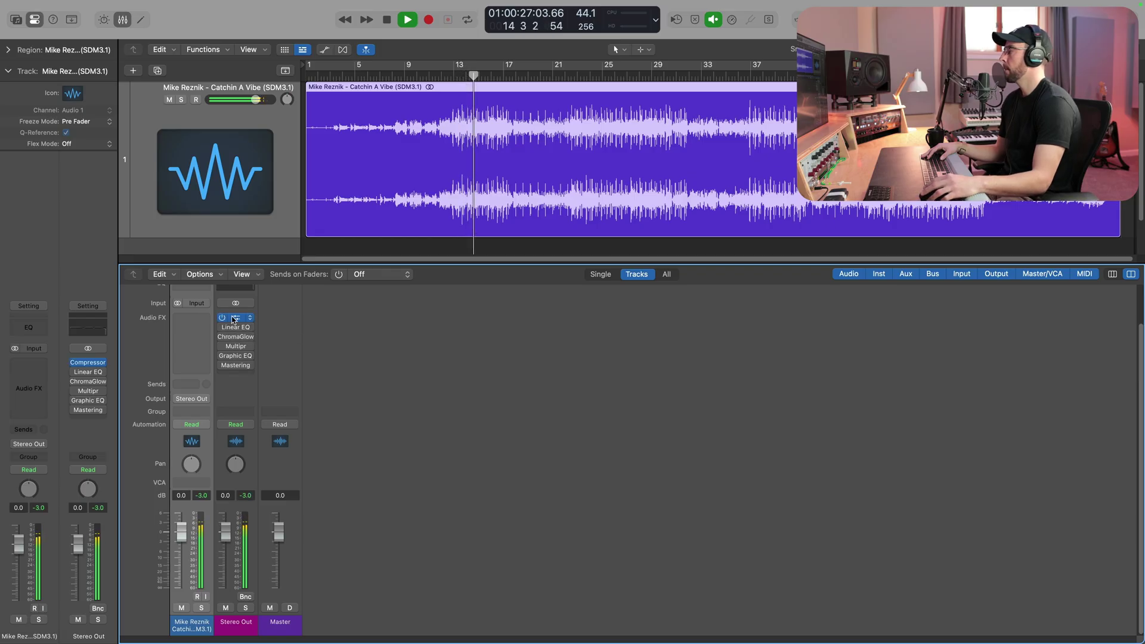
left_click(234, 320)
left_click(233, 319)
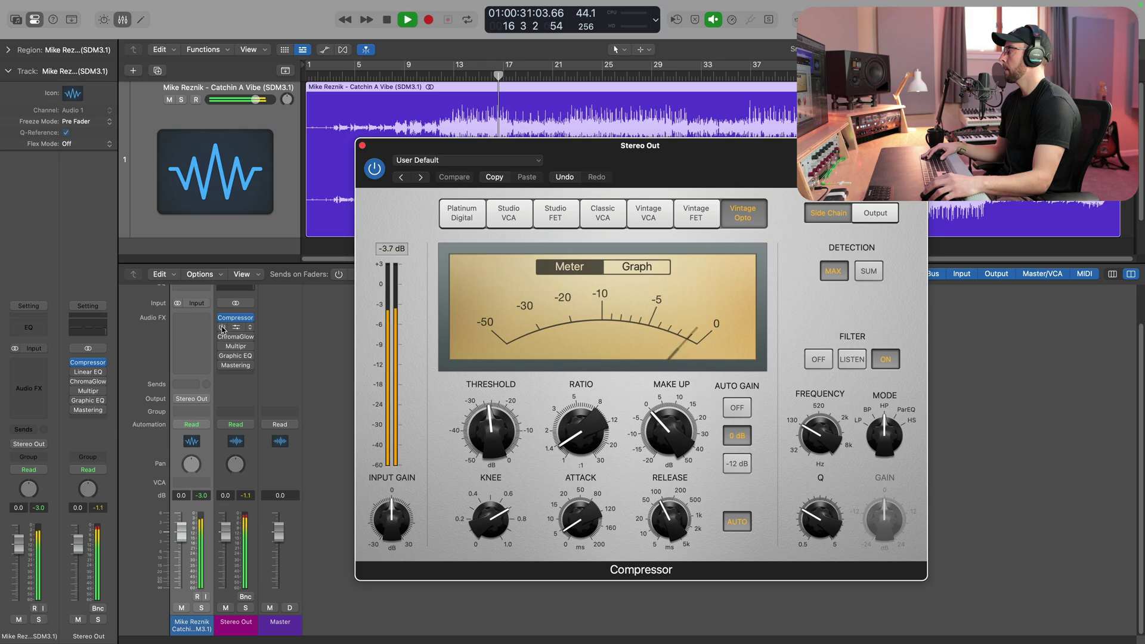
left_click(228, 329)
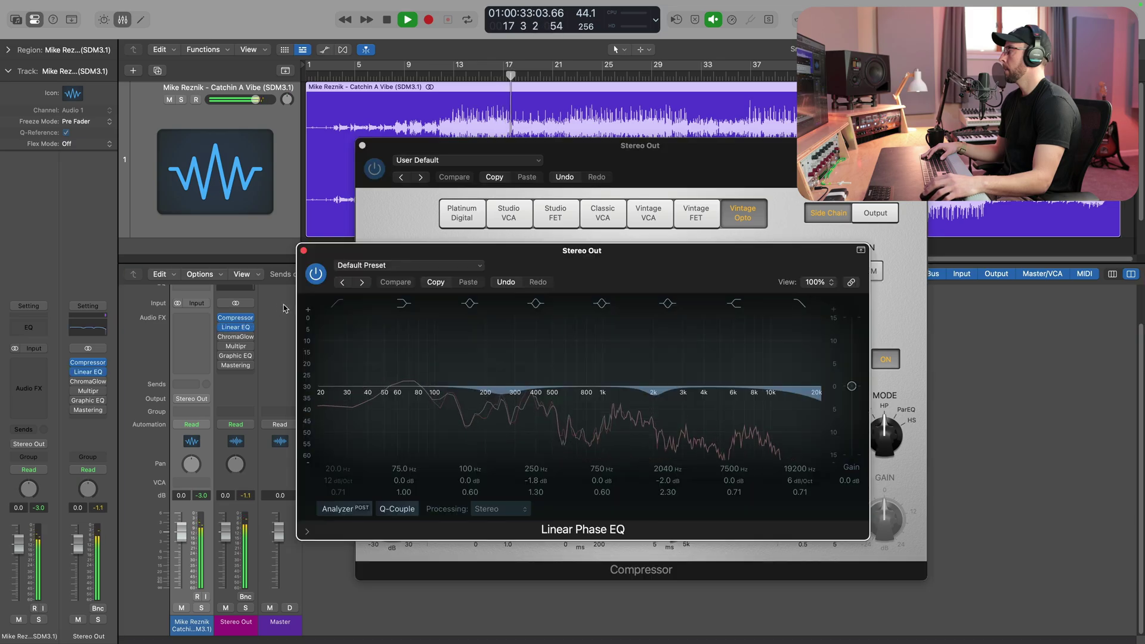
- Re-enable and open ChromaGlow, Multipressor and Vintage Graphic EQ in turn during playback, and re-enable the Mastering Assistant
left_click(240, 339)
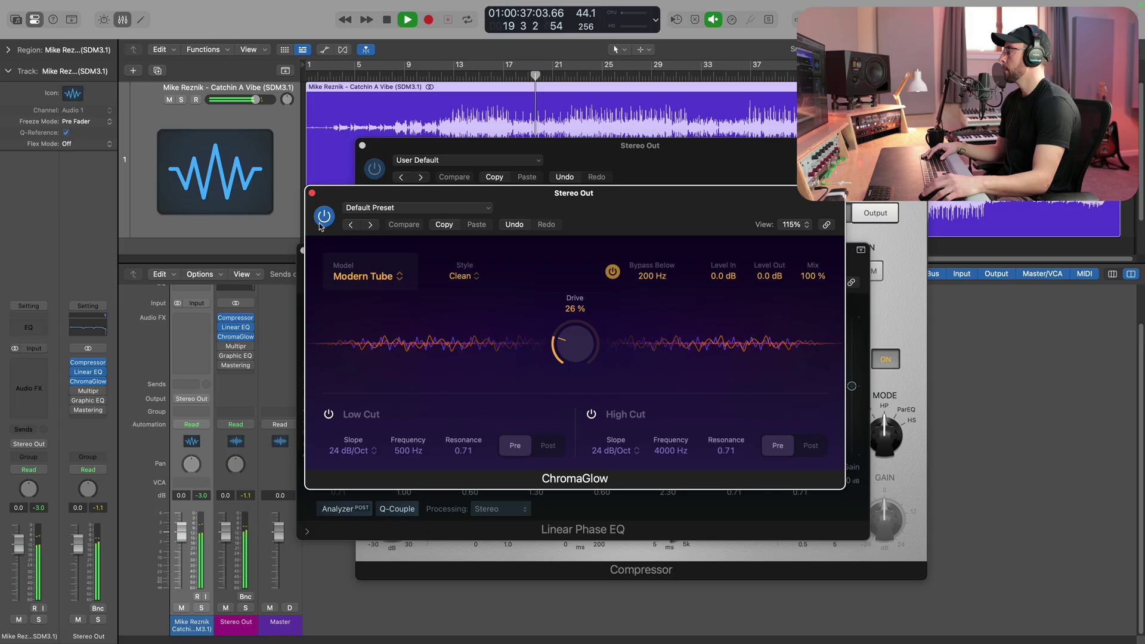
left_click(236, 347)
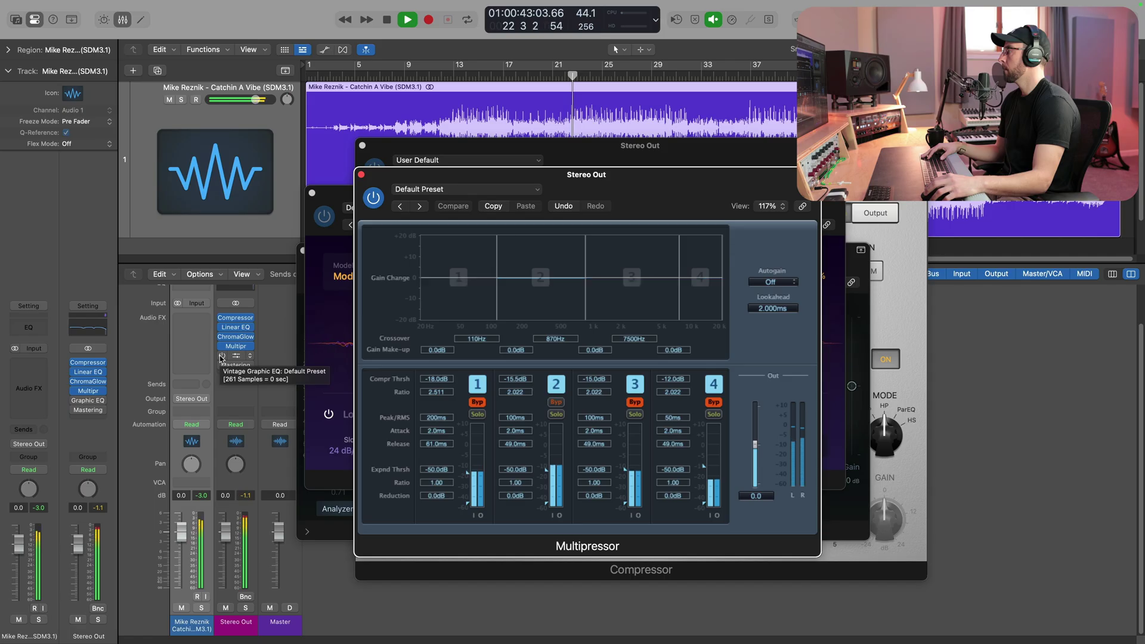
left_click(234, 355)
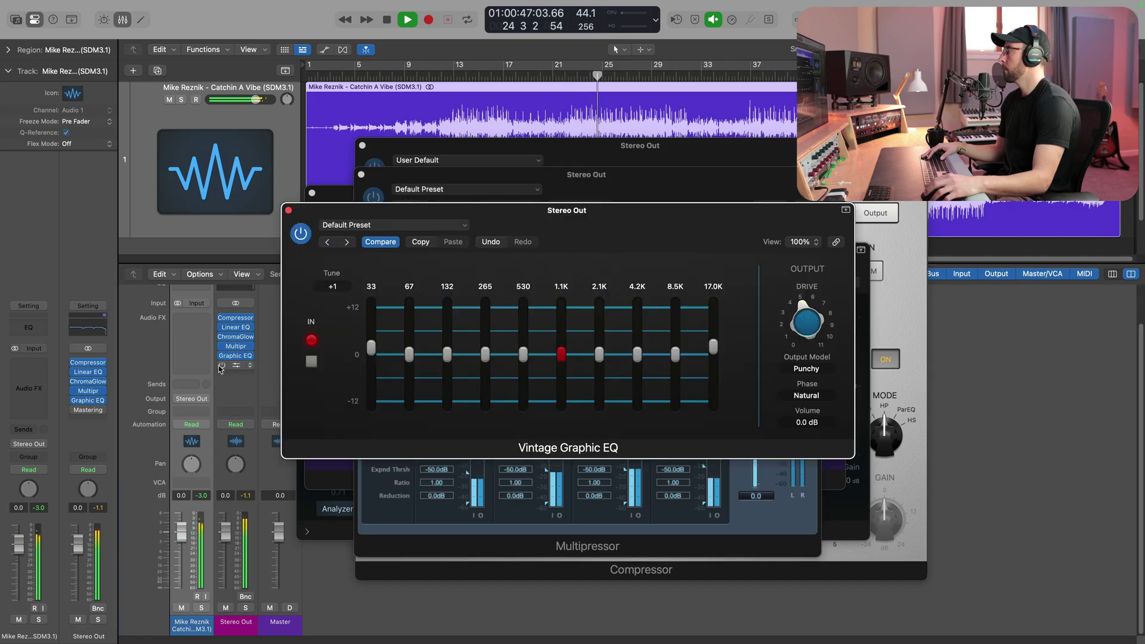
left_click(222, 366)
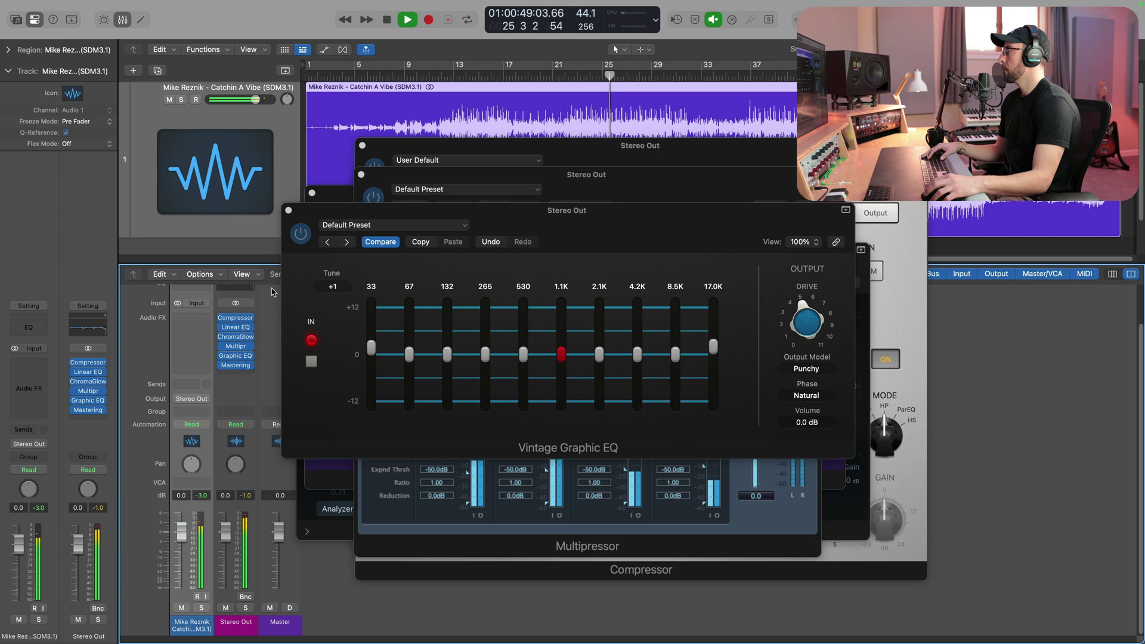
- Close all the open plug-in windows while the song keeps playing
left_click(288, 211)
left_click(361, 174)
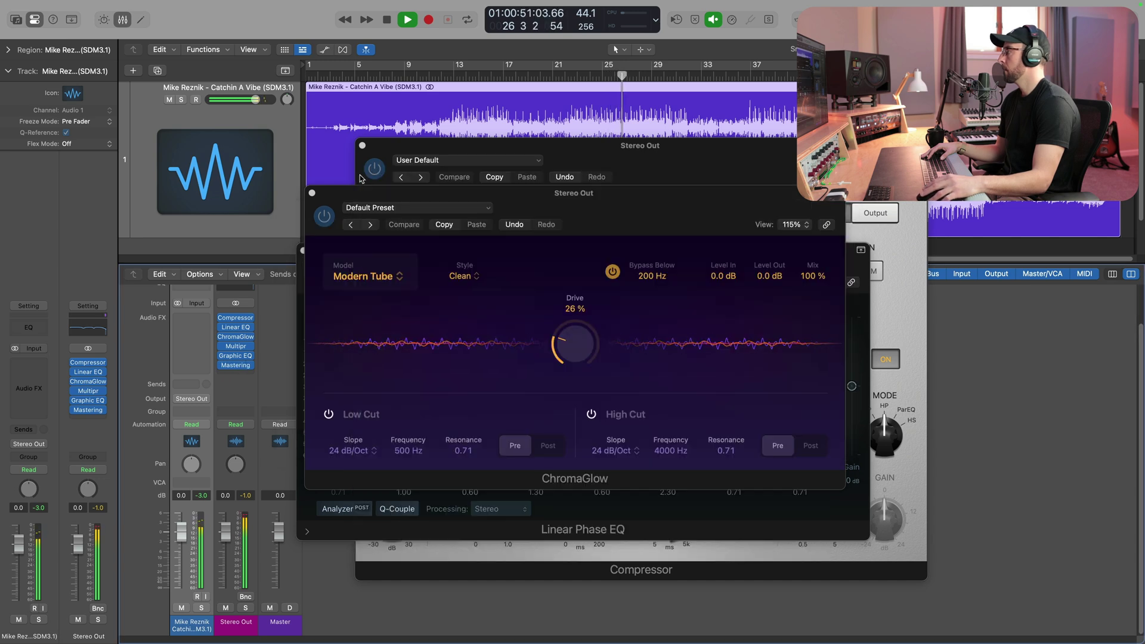
left_click(312, 194)
left_click(362, 145)
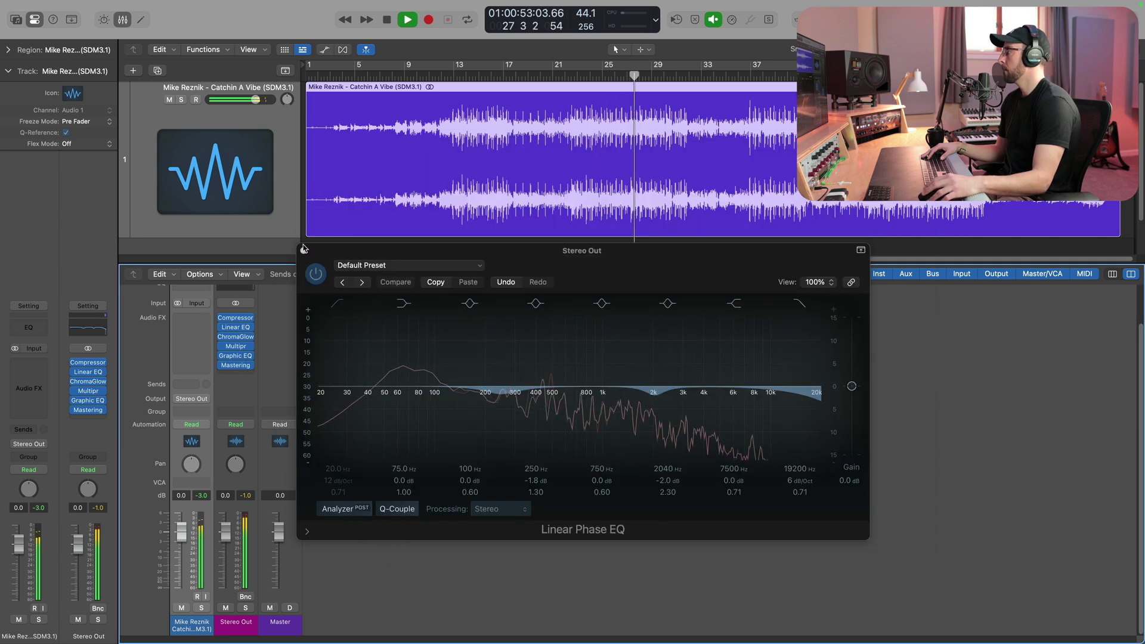
left_click(303, 250)
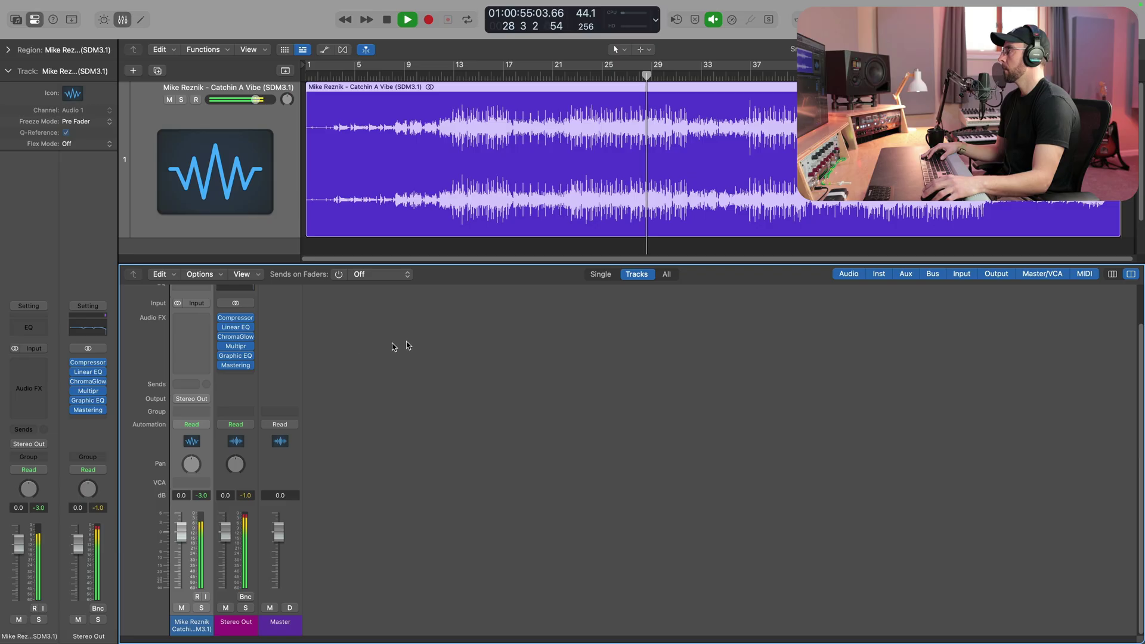
- Compare the master with the unprocessed mix during playback by twice bypassing and re-enabling all six Stereo Out plug-ins together
left_click_drag(222, 318, 221, 381)
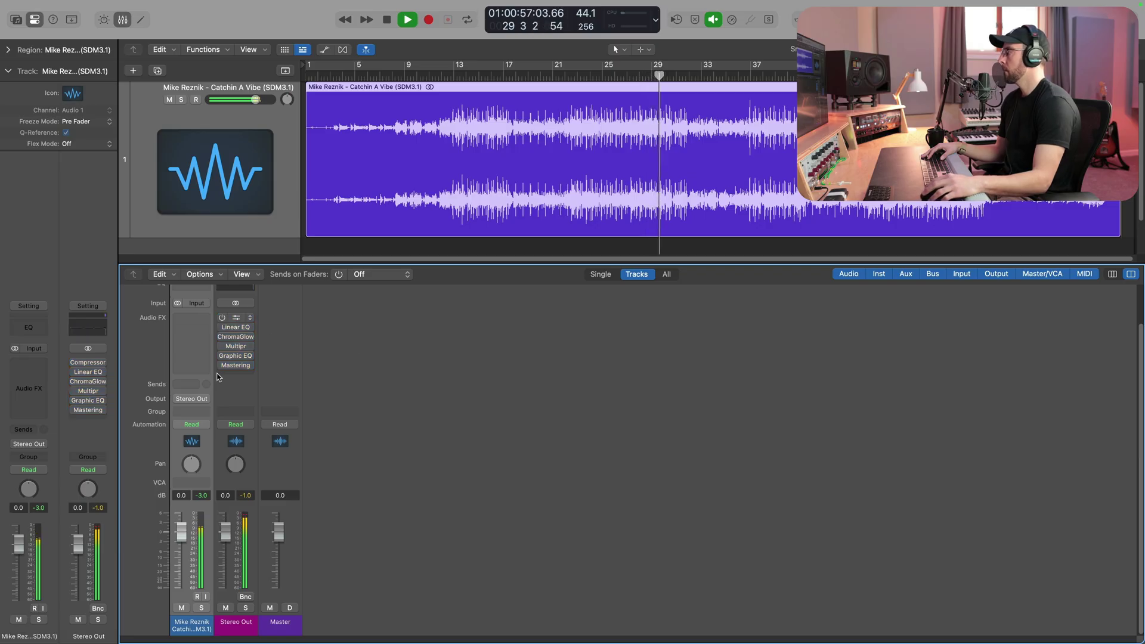
mouse_move(224, 320)
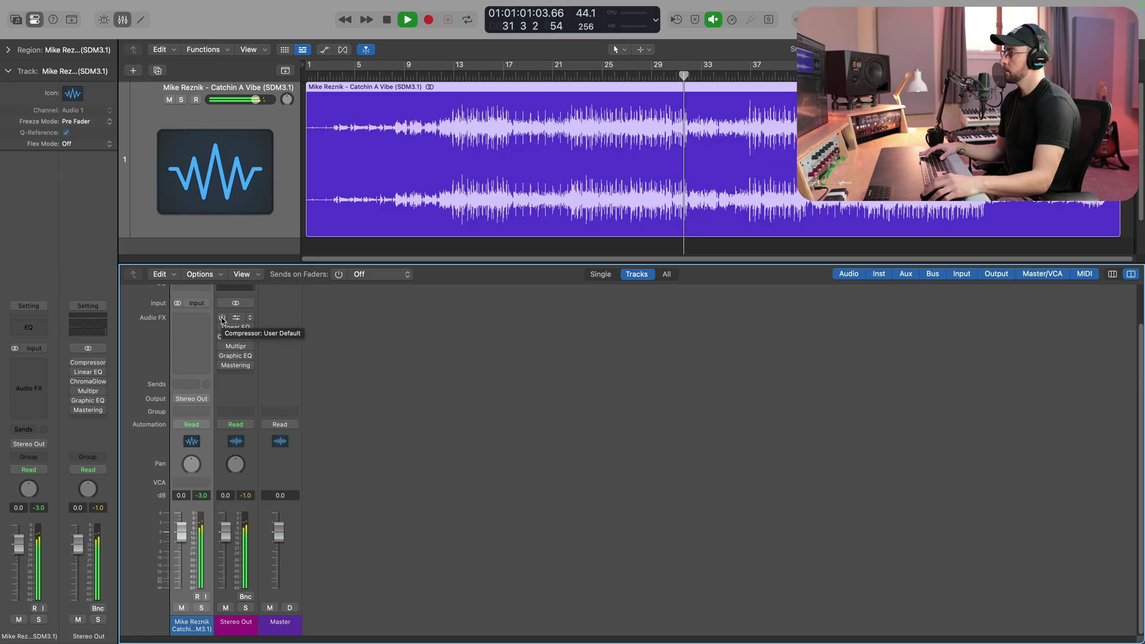
left_click_drag(221, 320, 221, 365)
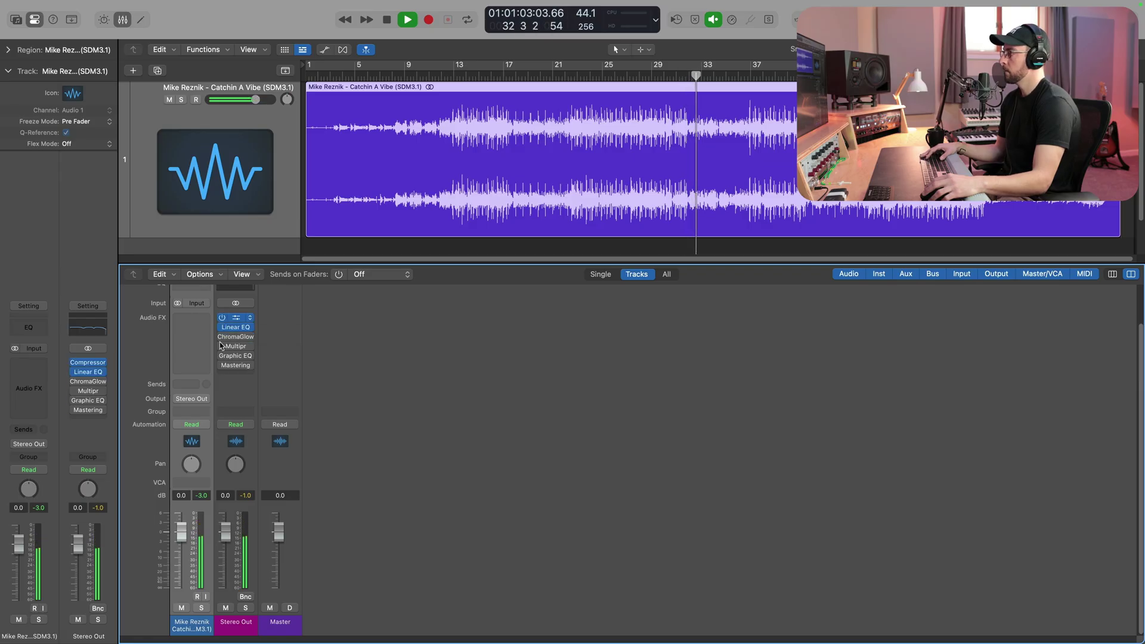
mouse_move(223, 321)
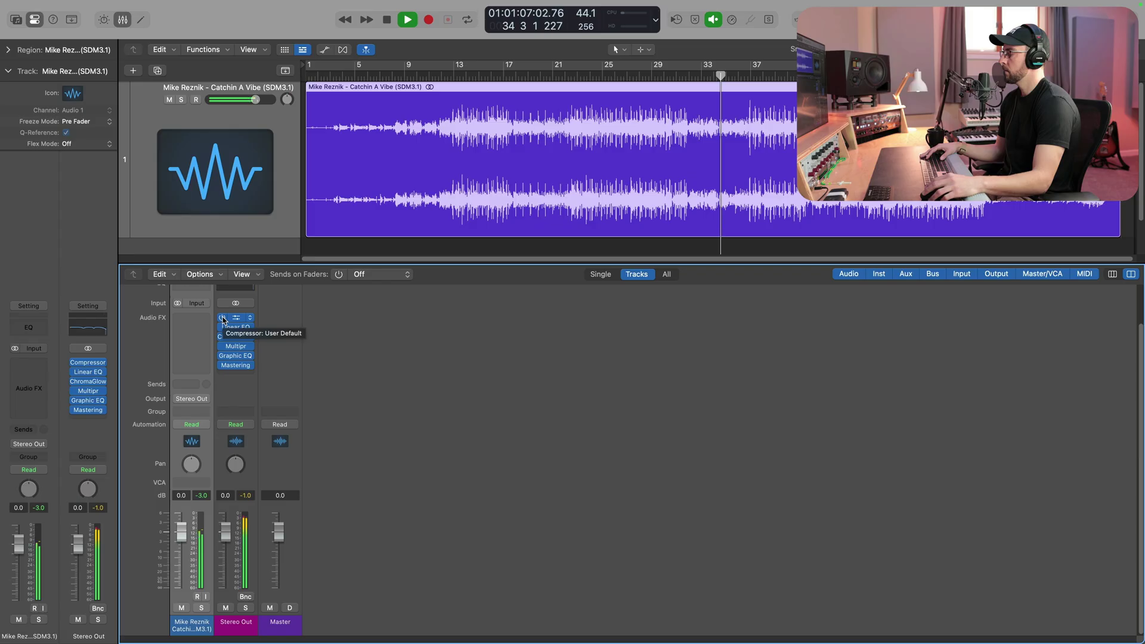
left_click_drag(221, 319, 221, 377)
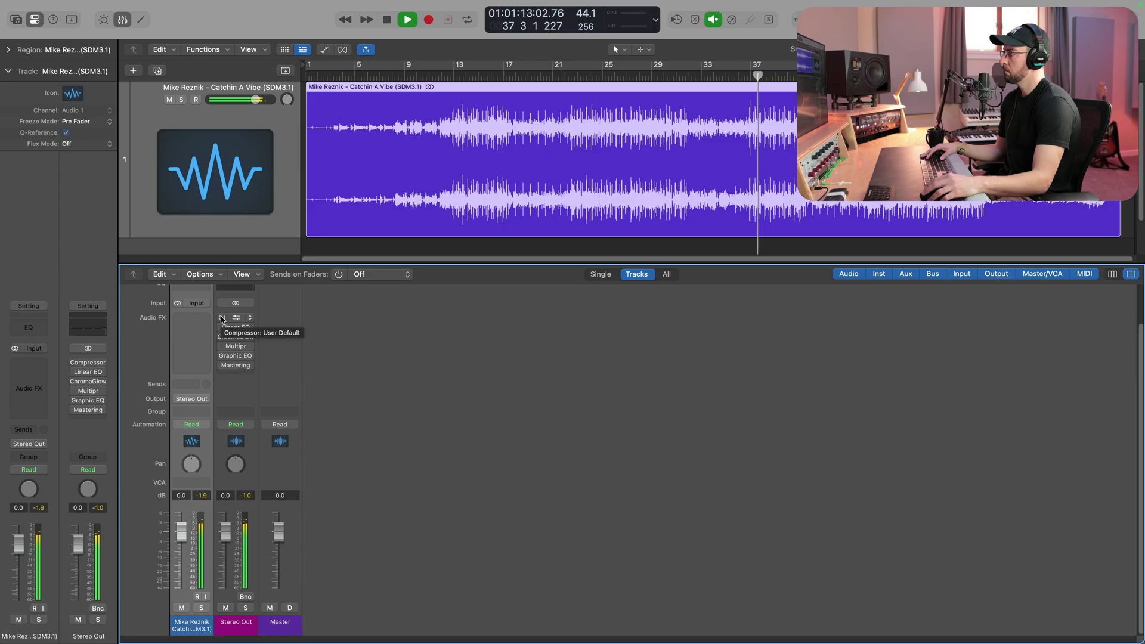
left_click_drag(222, 319, 222, 382)
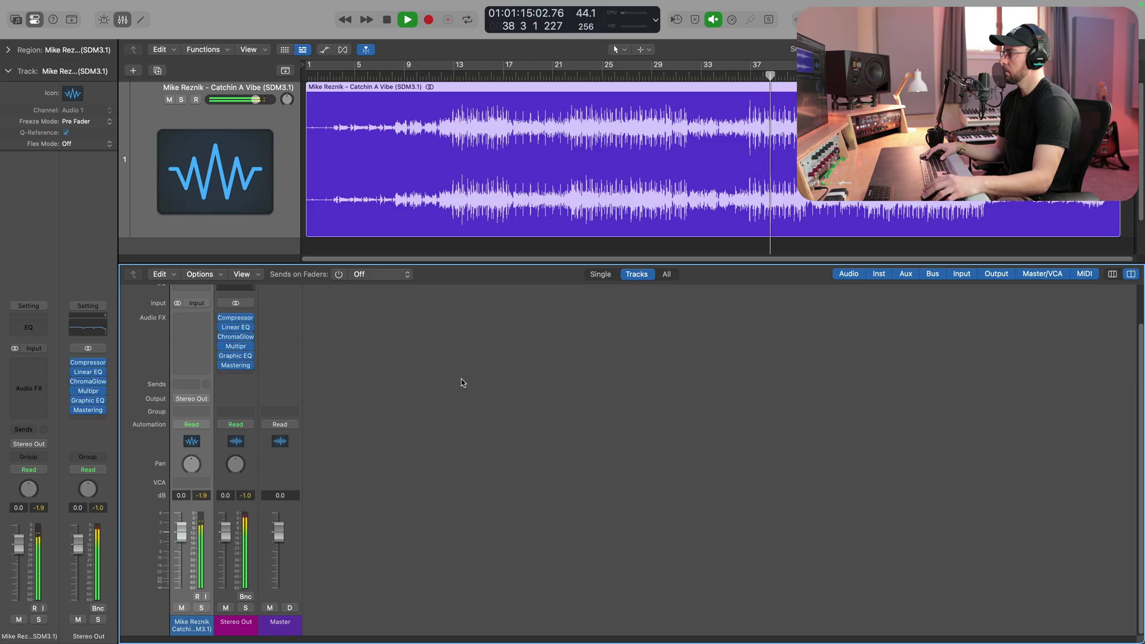
mouse_move(222, 319)
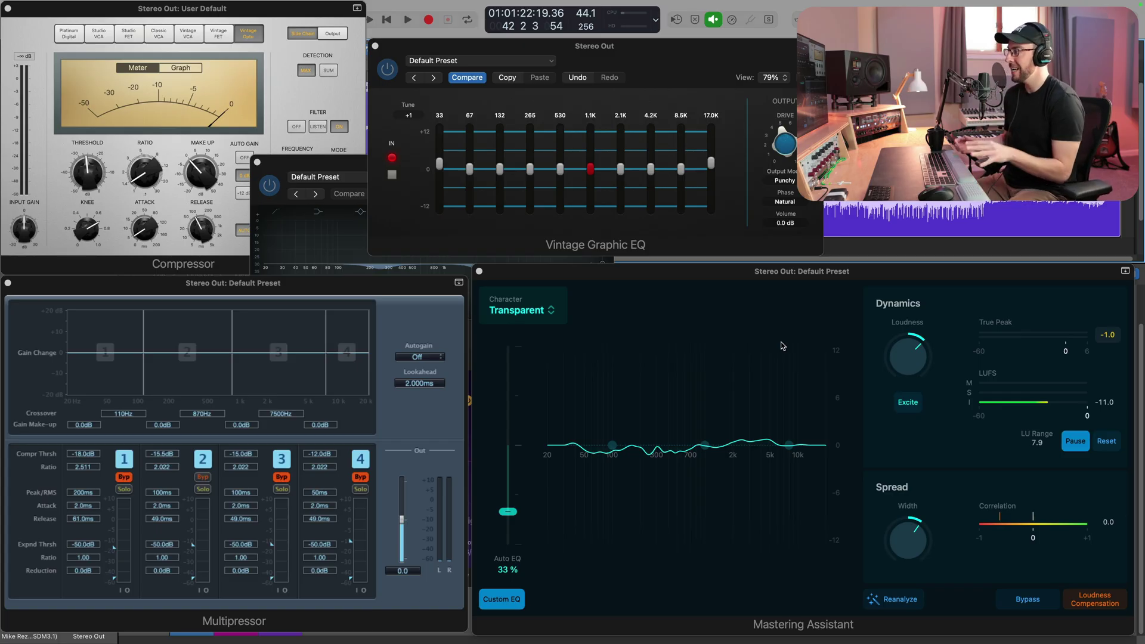
- Bring the Linear Phase EQ, Multipressor and Mastering Assistant windows to the front in turn to review the mastering chain
left_click(292, 177)
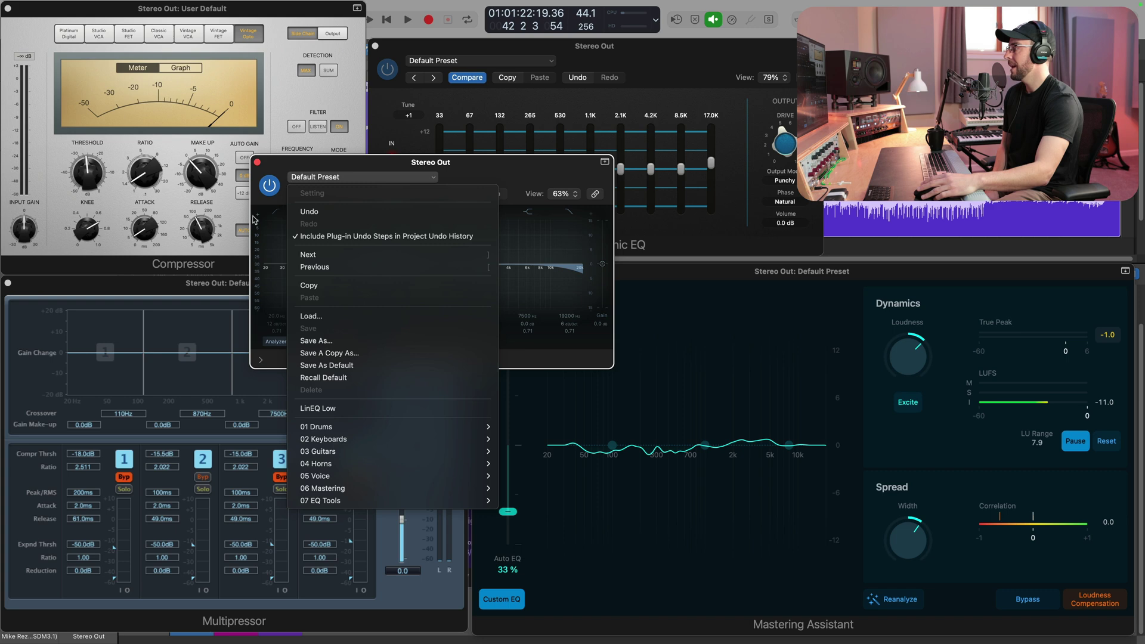
left_click(196, 283)
left_click(769, 274)
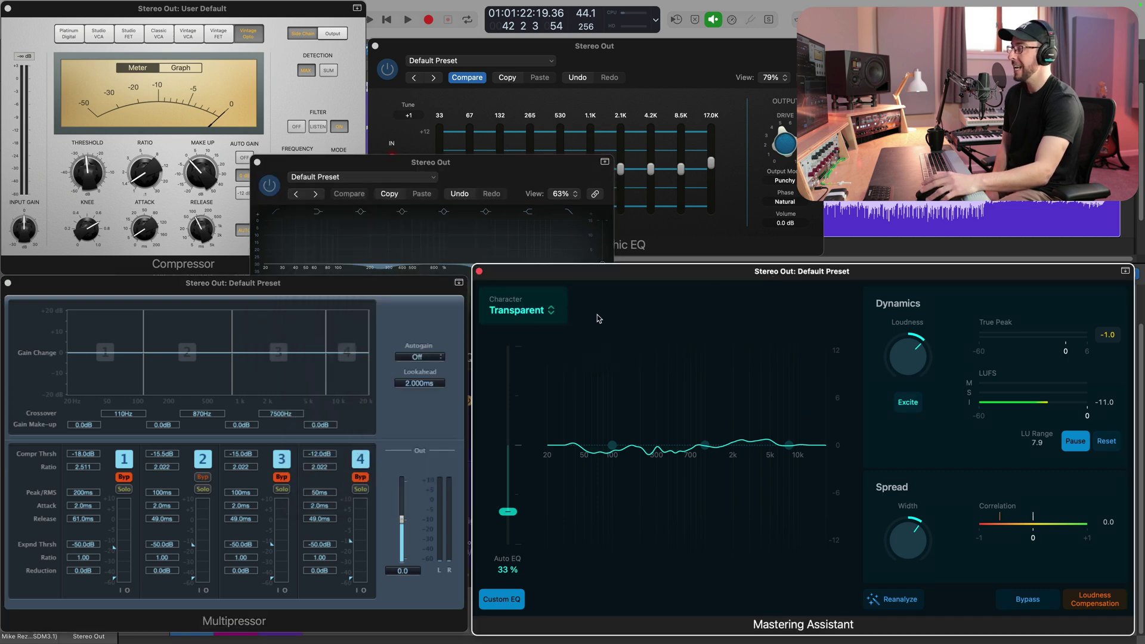